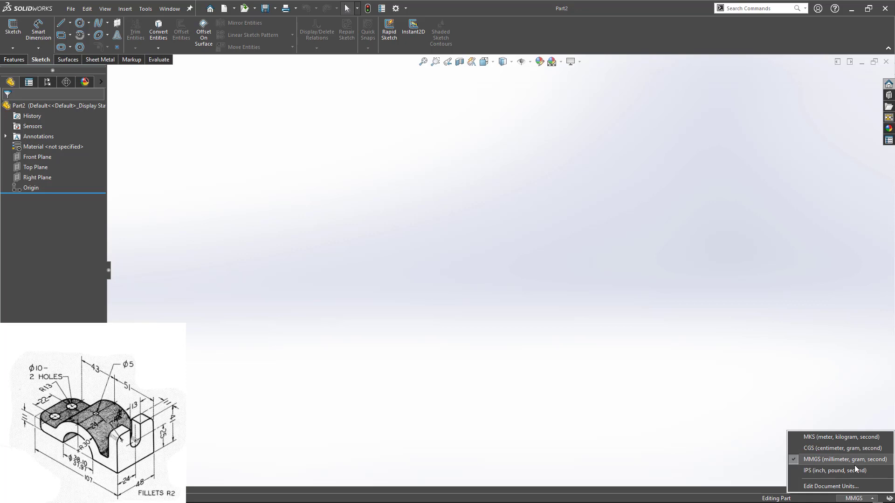
# Check the document's unit settings and confirm MMGS (millimeter, gram, second) as the unit system.
pyautogui.click(827, 487)
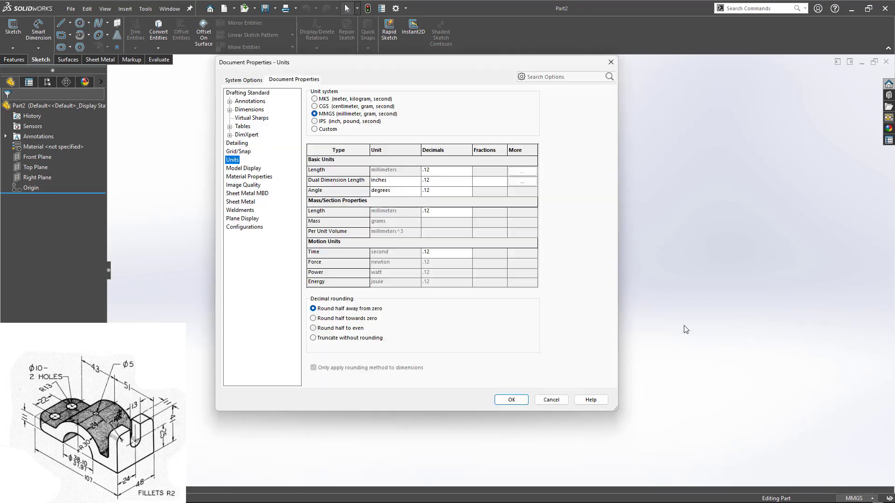
pyautogui.click(315, 130)
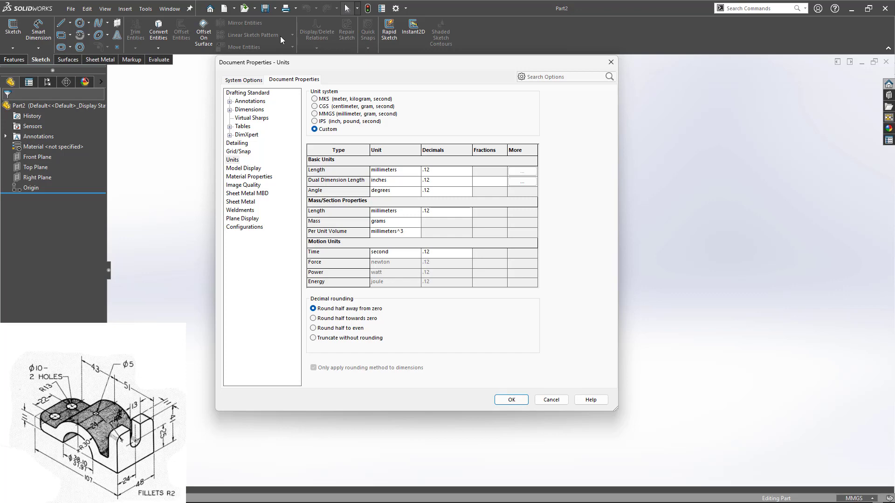
pyautogui.click(314, 113)
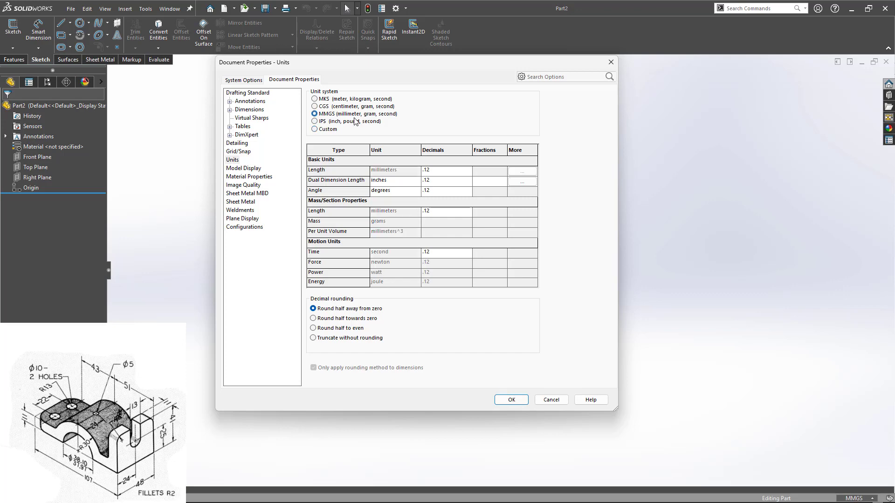
pyautogui.click(511, 400)
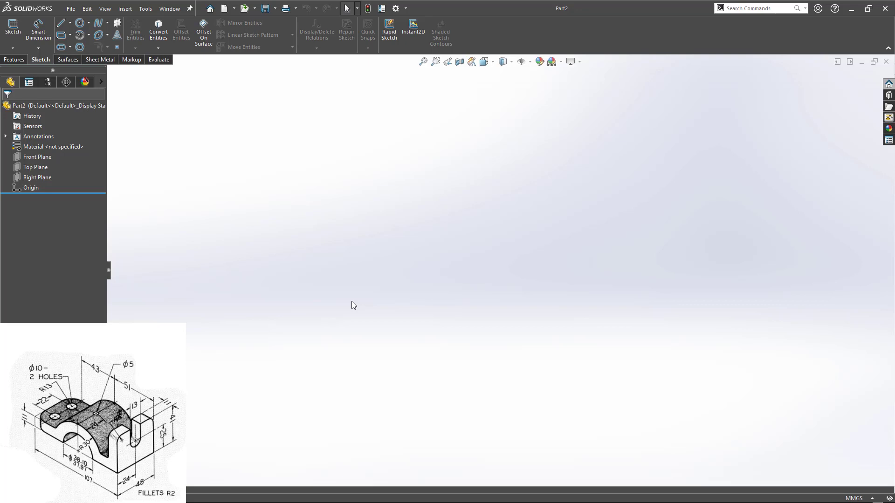
# On the Front Plane, sketch a vertical line about 32 mm long down to the origin and a horizontal line about 34 mm long leftward.
pyautogui.press('s')
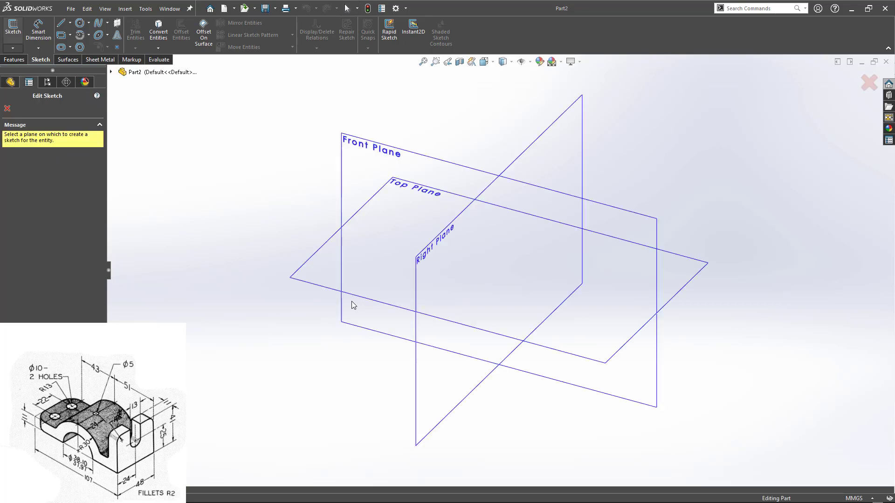
pyautogui.click(602, 208)
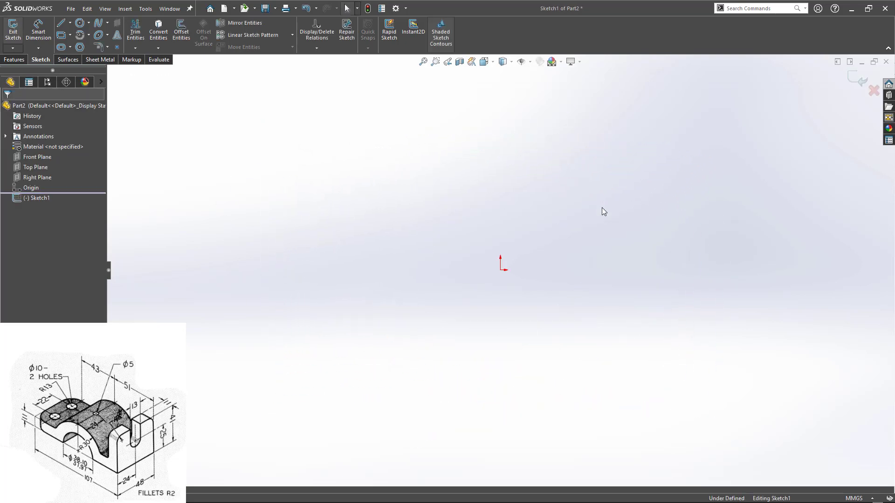
pyautogui.press('l')
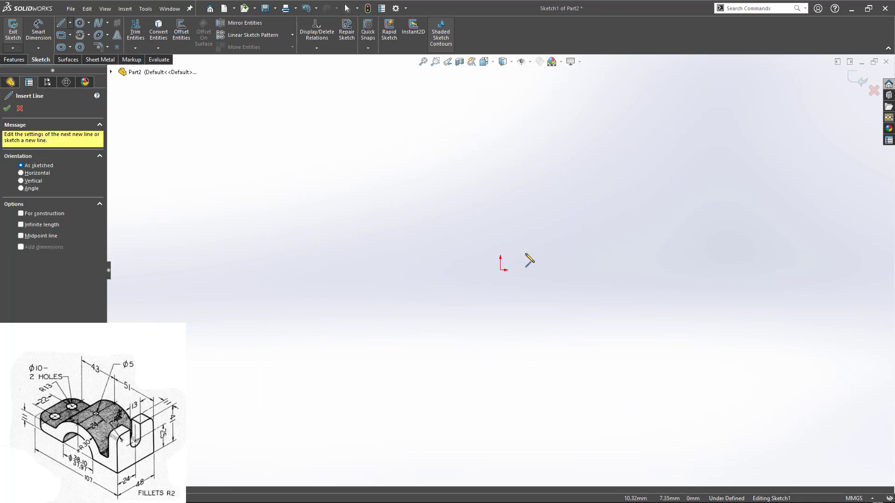
pyautogui.click(501, 186)
pyautogui.click(500, 270)
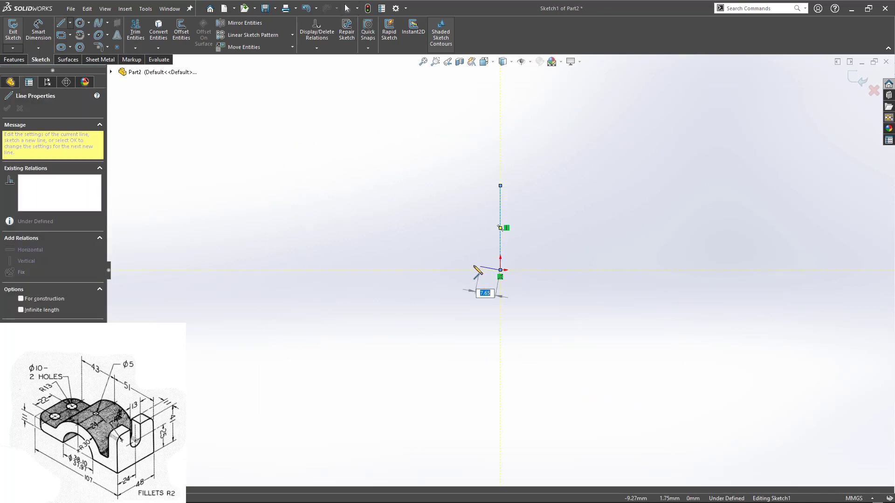
pyautogui.click(410, 270)
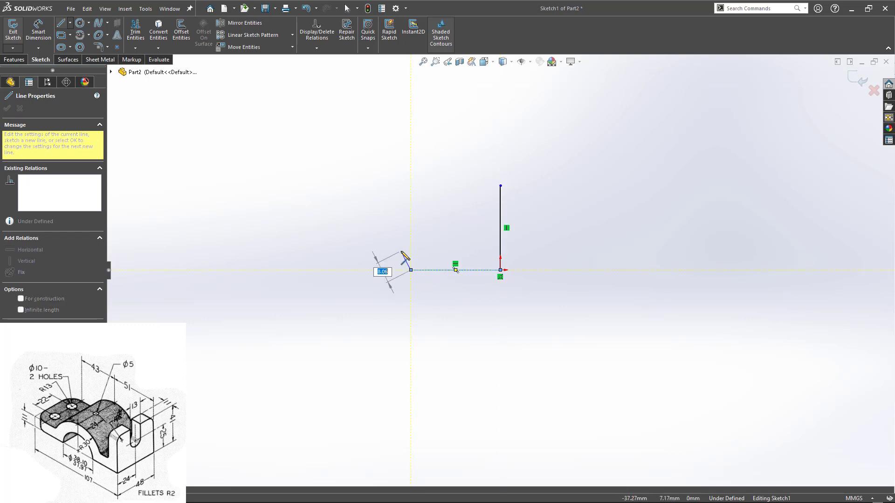
# Continue the profile with an upward semicircular arc of about 17 mm radius and a collinear horizontal line about 37 mm long leftward.
pyautogui.moveTo(412, 271)
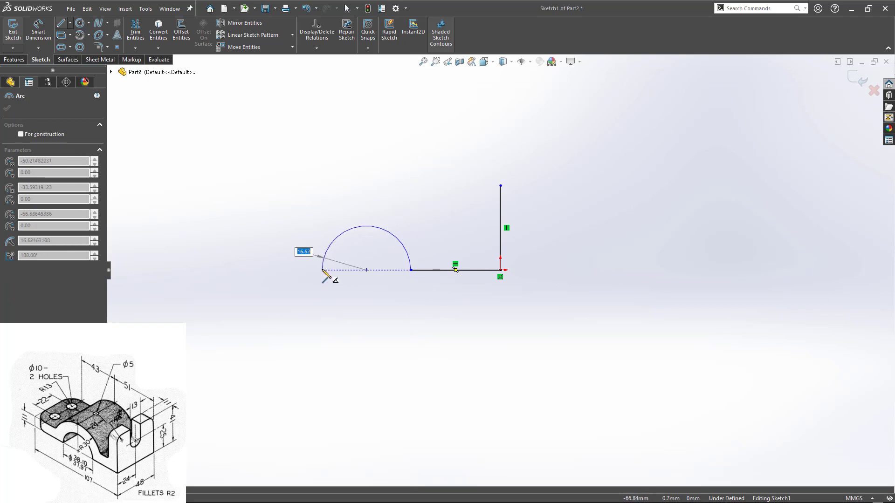
pyautogui.click(320, 270)
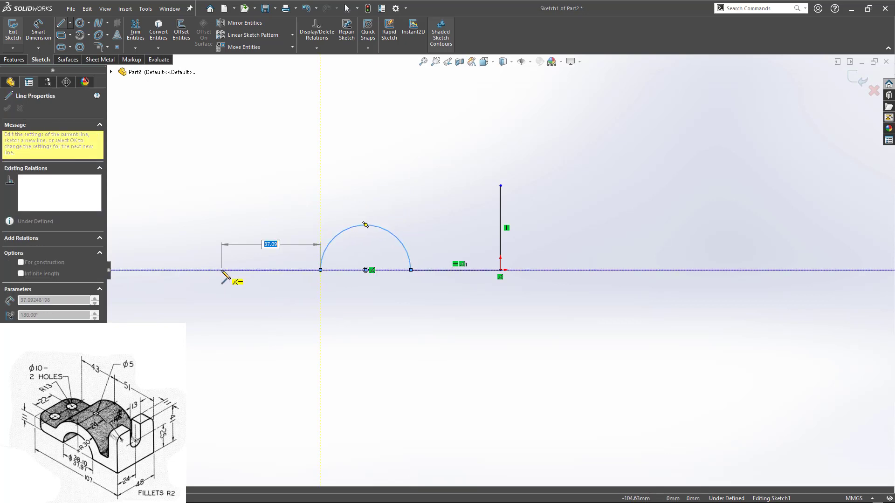
pyautogui.click(221, 270)
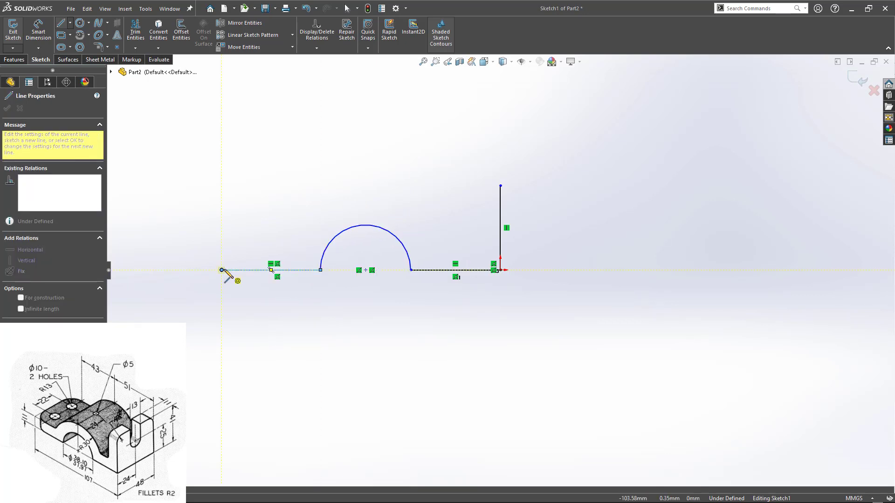
pyautogui.press('Escape')
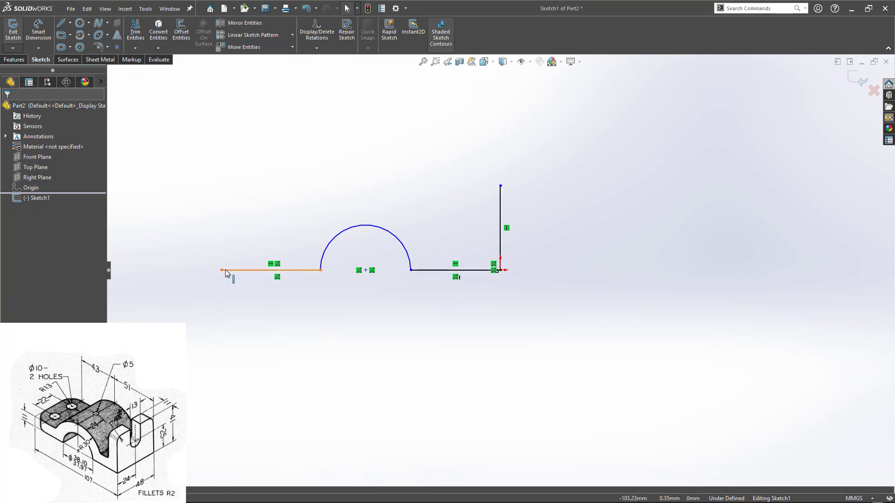
# Dimension the vertical line at the origin to 41 mm.
pyautogui.press('d')
pyautogui.click(501, 215)
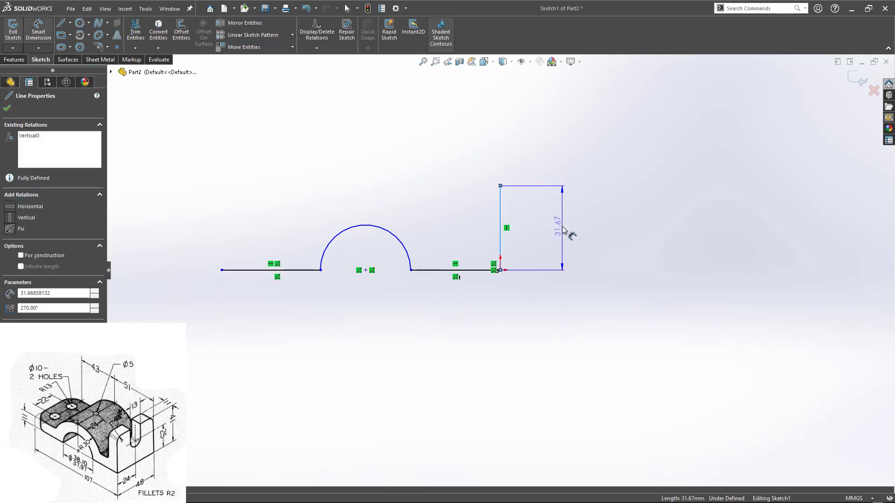
pyautogui.click(564, 229)
pyautogui.write('40')
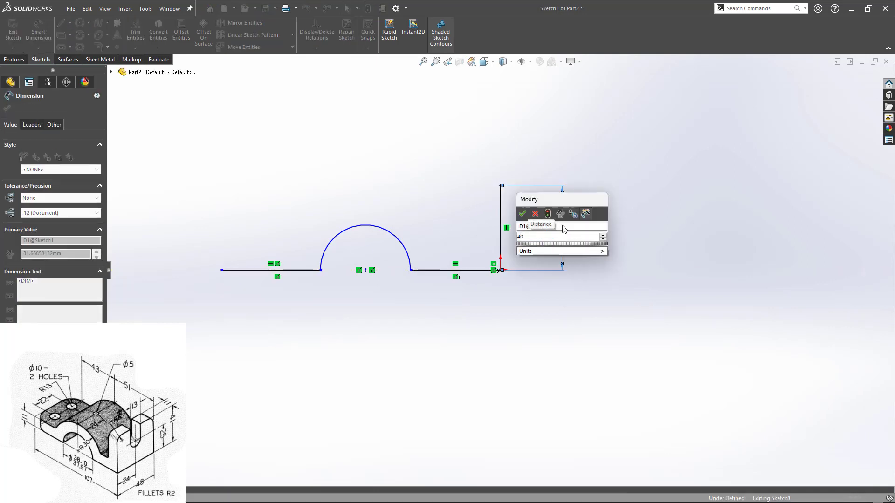
pyautogui.press('BackSpace')
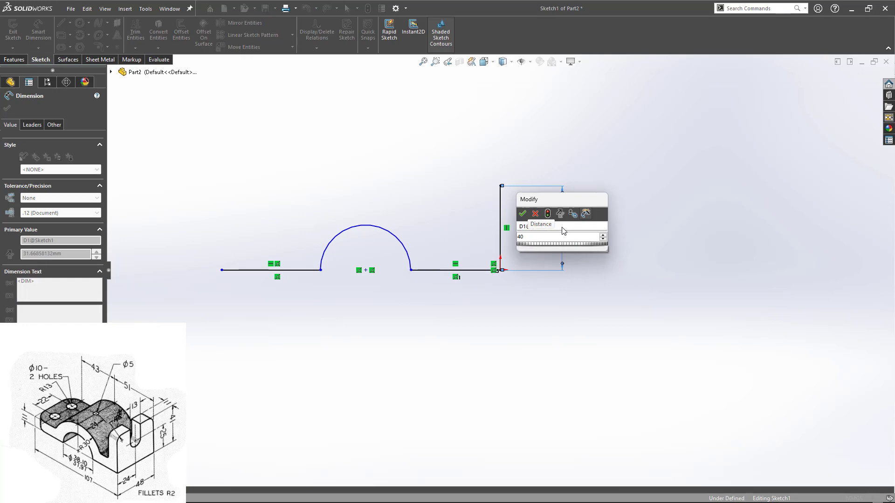
pyautogui.write('1')
pyautogui.press('Return')
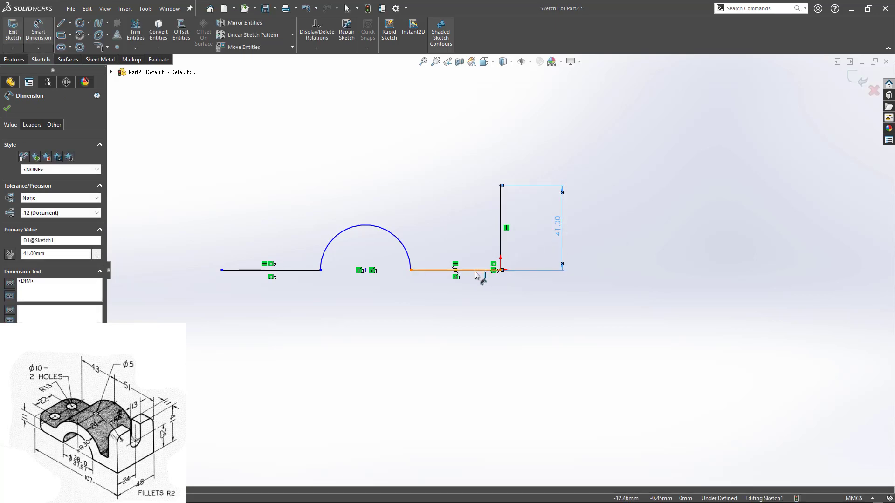
# Dimension the horizontal distance between the arc's center and the vertical line to 51 mm.
pyautogui.click(366, 270)
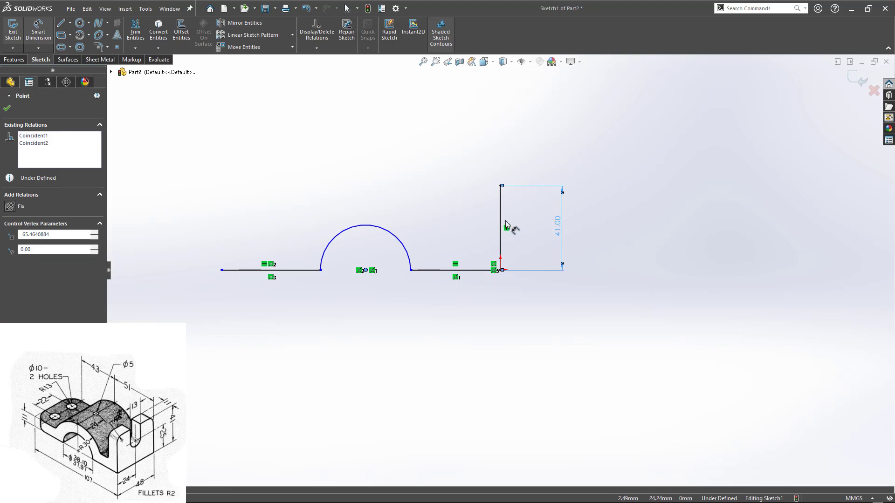
pyautogui.click(502, 224)
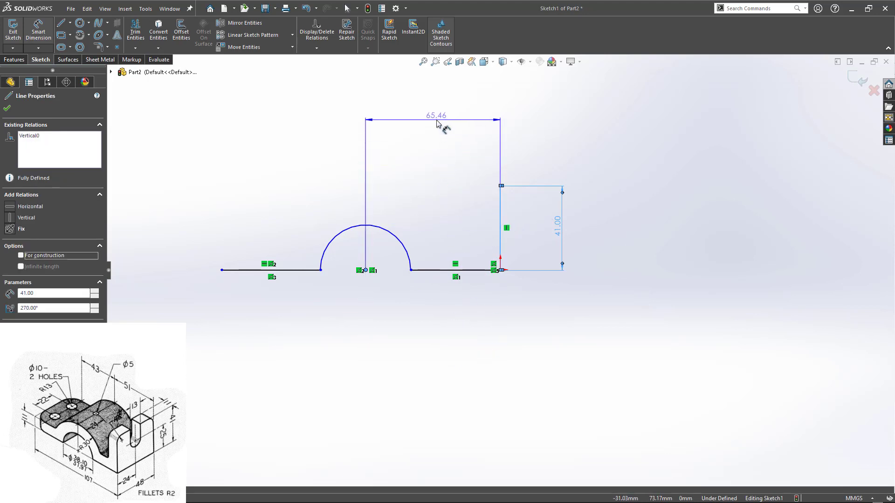
pyautogui.click(436, 123)
pyautogui.write('51')
pyautogui.press('Return')
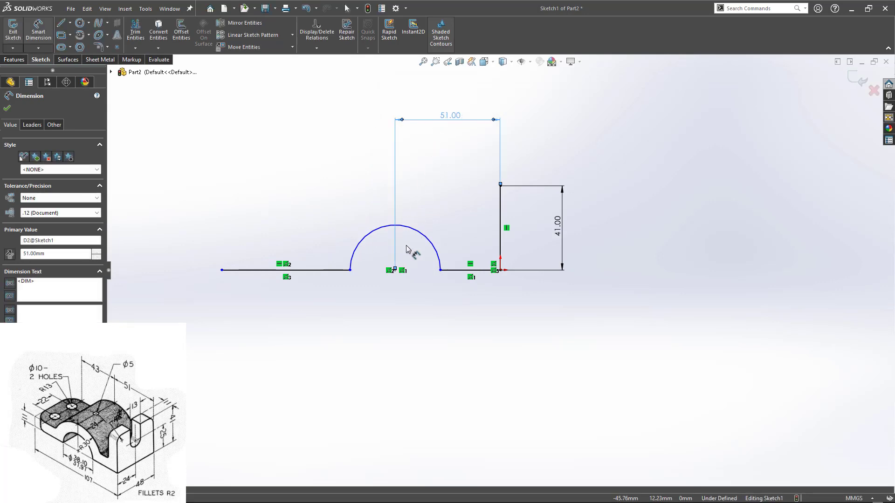
# Dimension the profile's overall length from its far left endpoint to the vertical line as 107 mm.
pyautogui.click(221, 270)
pyautogui.click(500, 255)
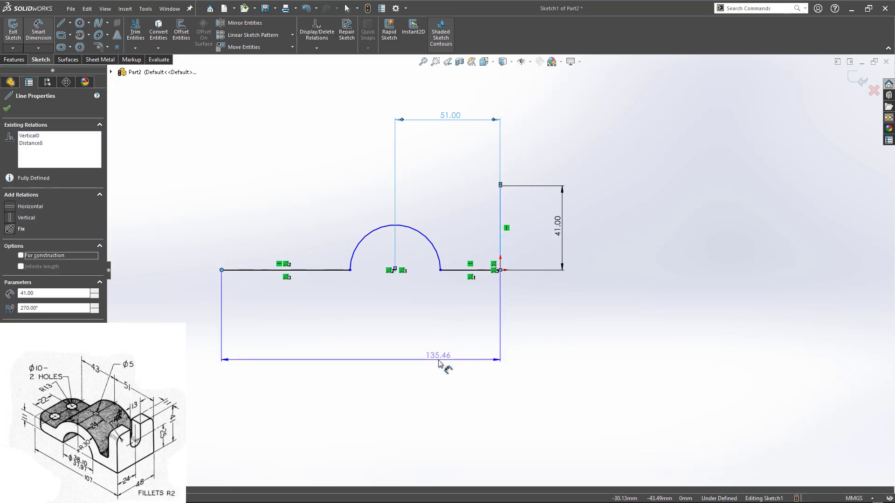
pyautogui.click(438, 363)
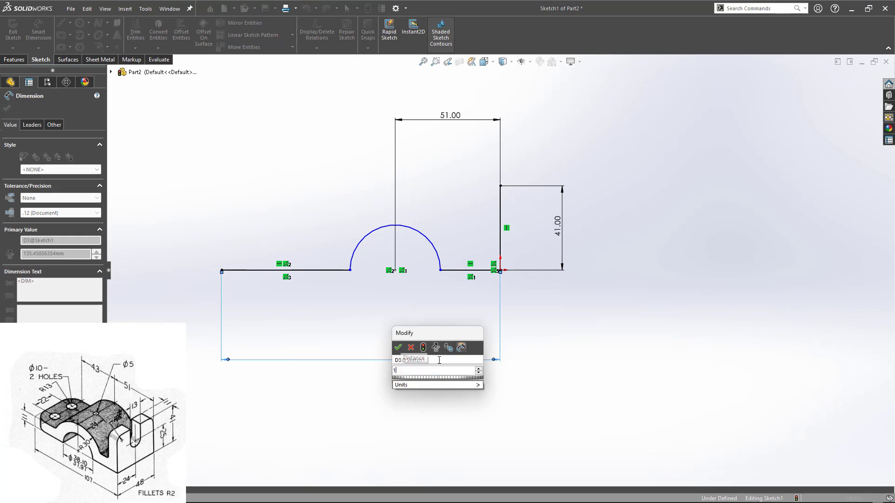
pyautogui.press('Return')
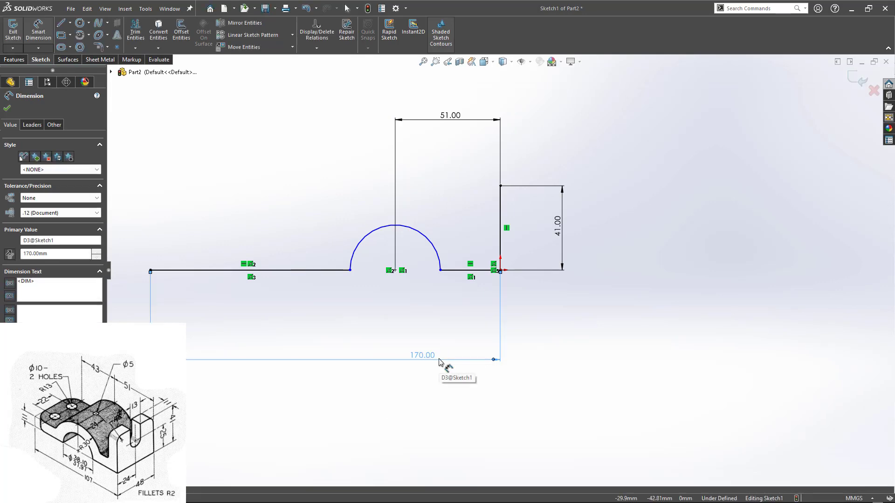
pyautogui.doubleClick(428, 356)
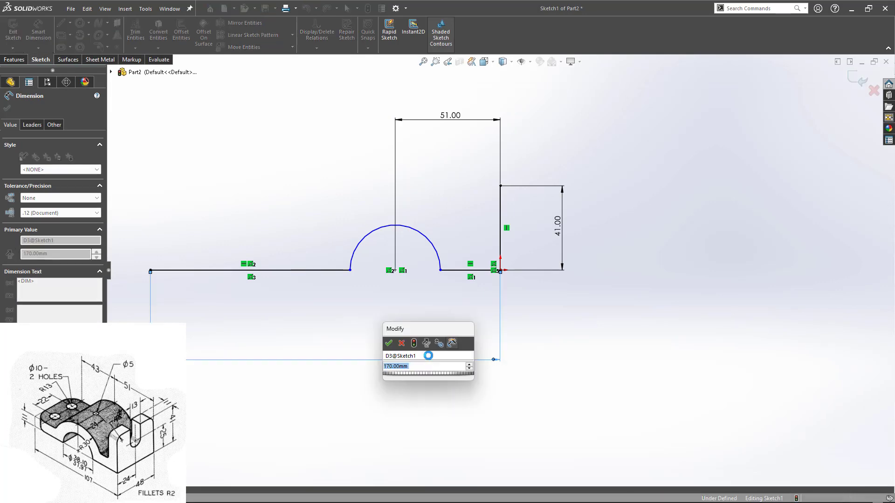
pyautogui.write('107')
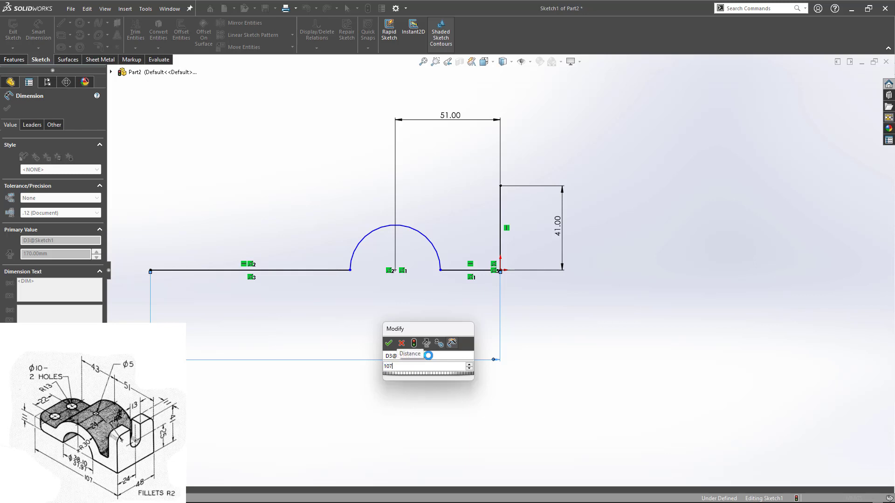
pyautogui.press('Return')
# Dimension the semicircular arc with a radius of 19 mm.
pyautogui.click(432, 245)
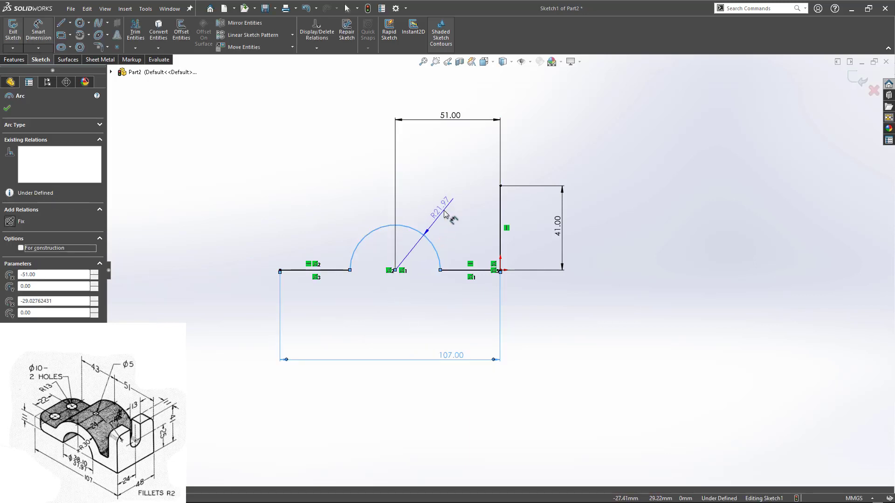
pyautogui.click(444, 215)
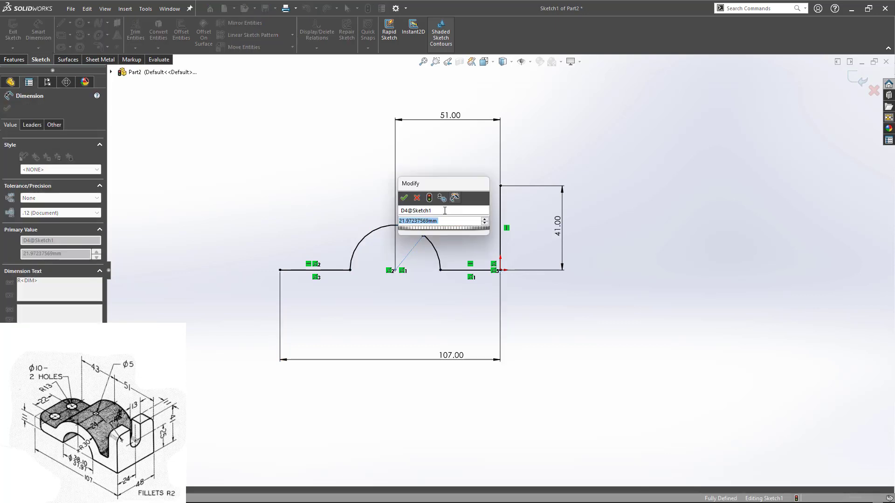
pyautogui.write('38')
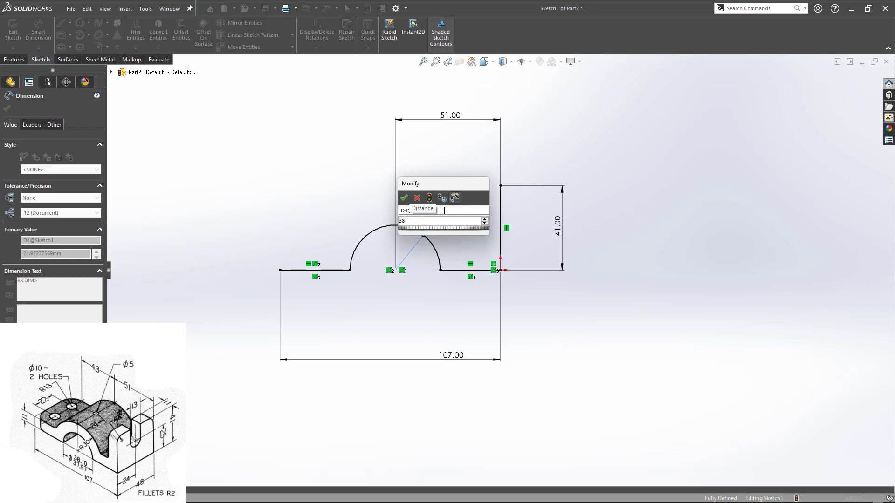
pyautogui.press('Return')
pyautogui.doubleClick(460, 186)
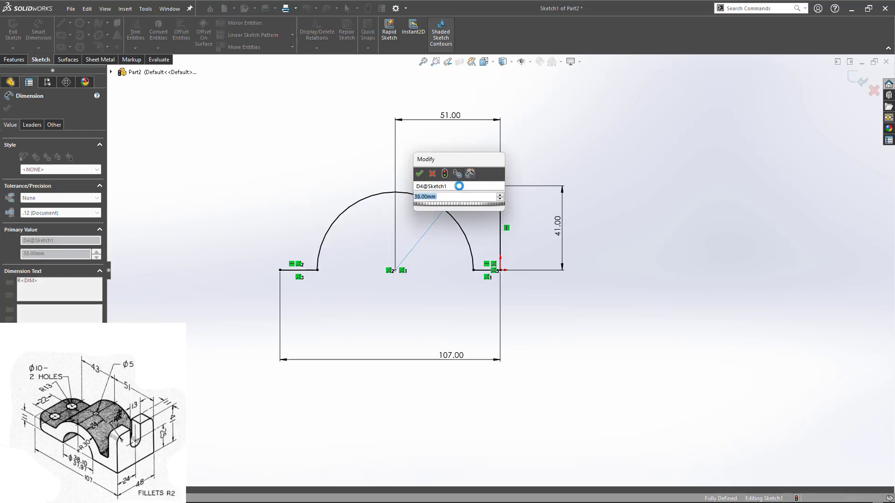
pyautogui.write('19')
pyautogui.press('Return')
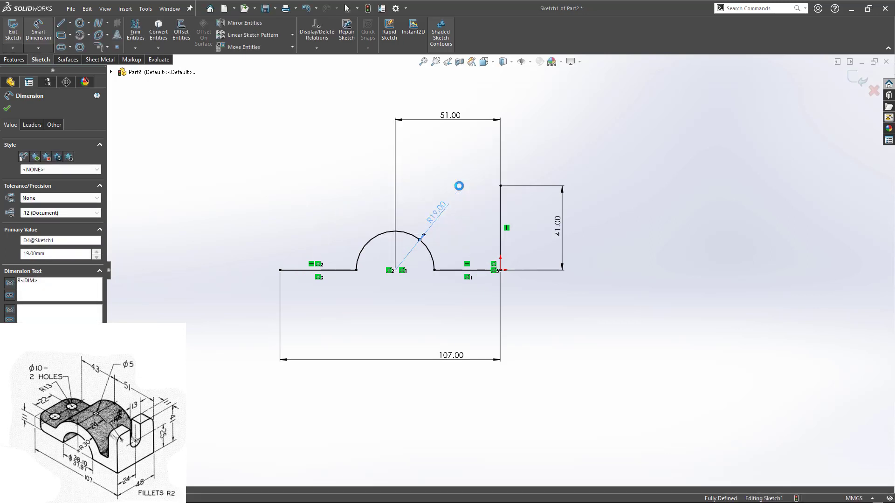
pyautogui.click(402, 320)
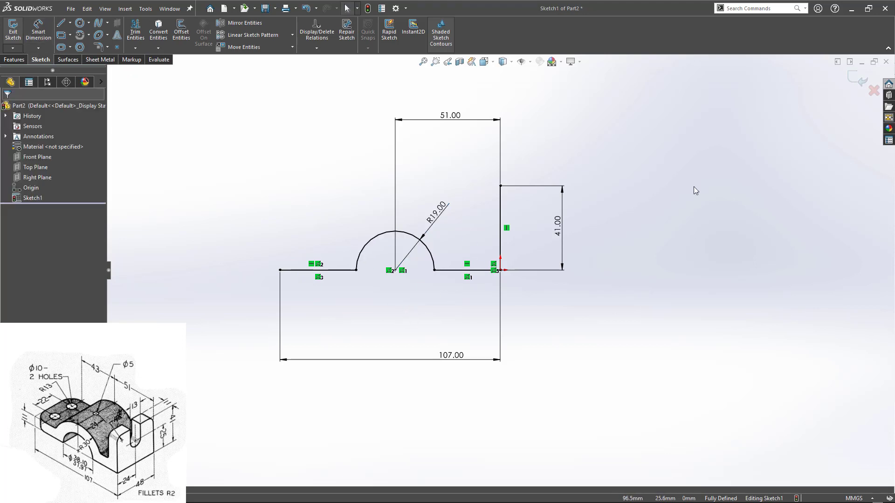
# Offset the entire profile chain 11 mm upward and inward from the vertical line, with the offset dimension added.
pyautogui.press('s')
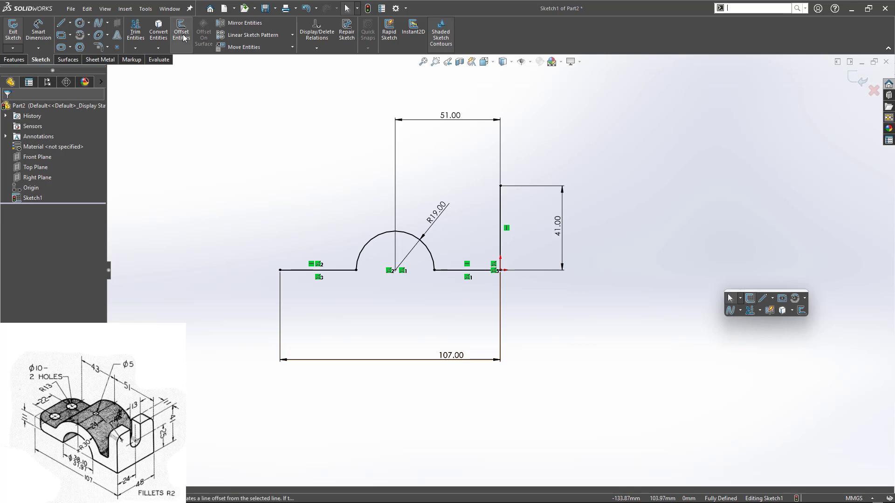
pyautogui.click(801, 311)
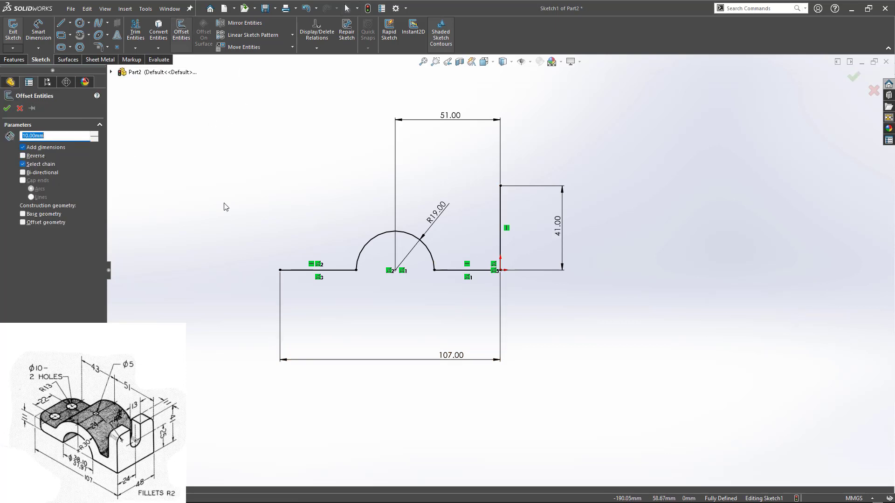
pyautogui.click(349, 270)
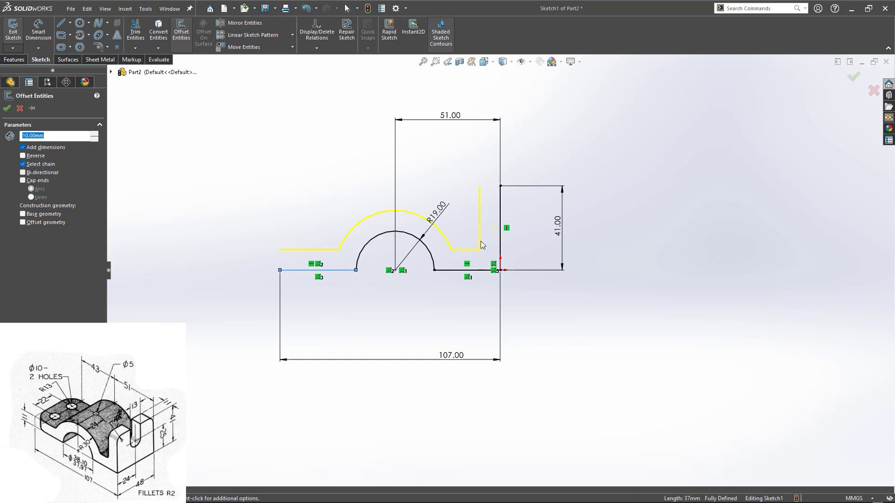
pyautogui.click(65, 135)
pyautogui.moveTo(65, 135); pyautogui.dragTo(21, 135)
pyautogui.write('1')
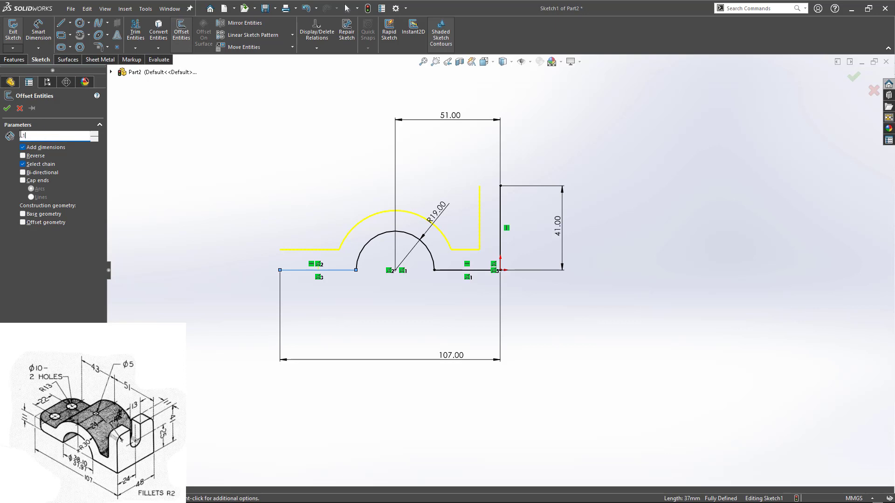
pyautogui.write('1')
pyautogui.press('Return')
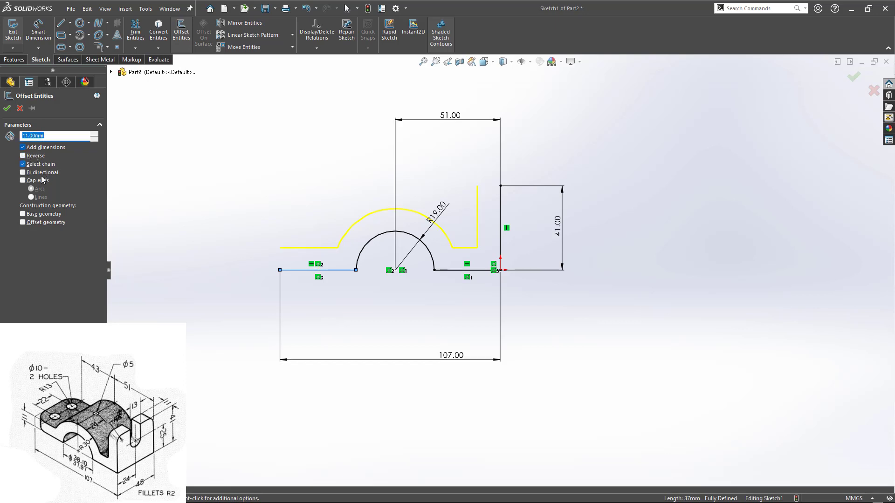
pyautogui.click(6, 108)
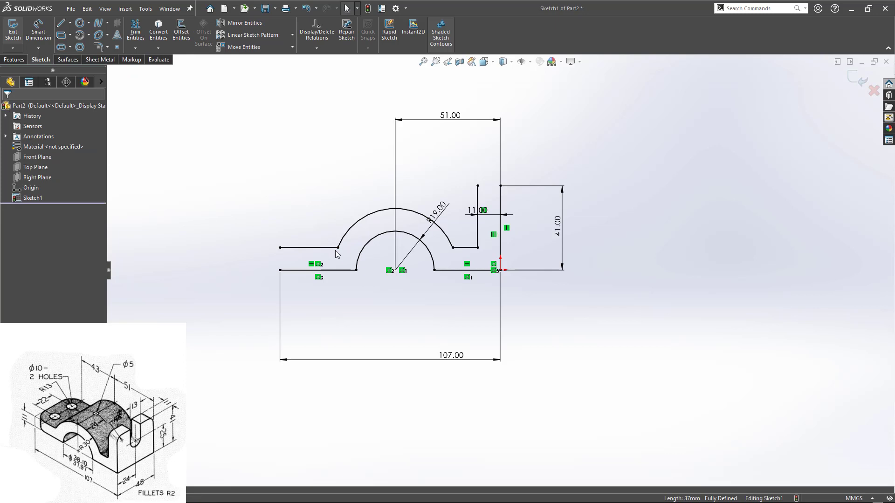
# Close the profile with a vertical line at its far left end and a horizontal line across the upright's top.
pyautogui.press('l')
pyautogui.click(280, 247)
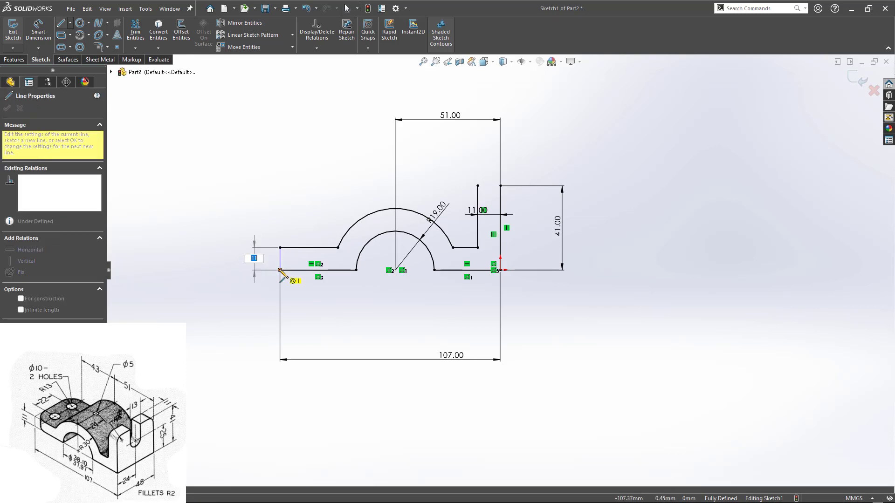
pyautogui.doubleClick(280, 270)
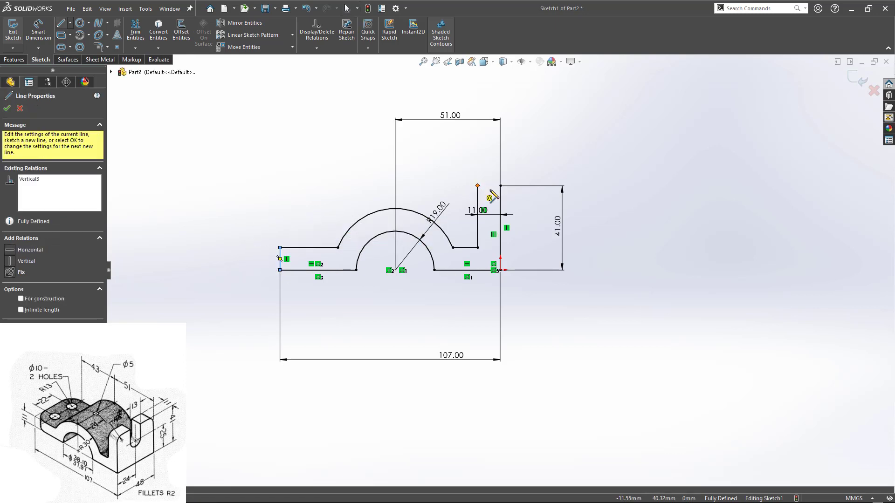
pyautogui.click(477, 186)
pyautogui.doubleClick(500, 186)
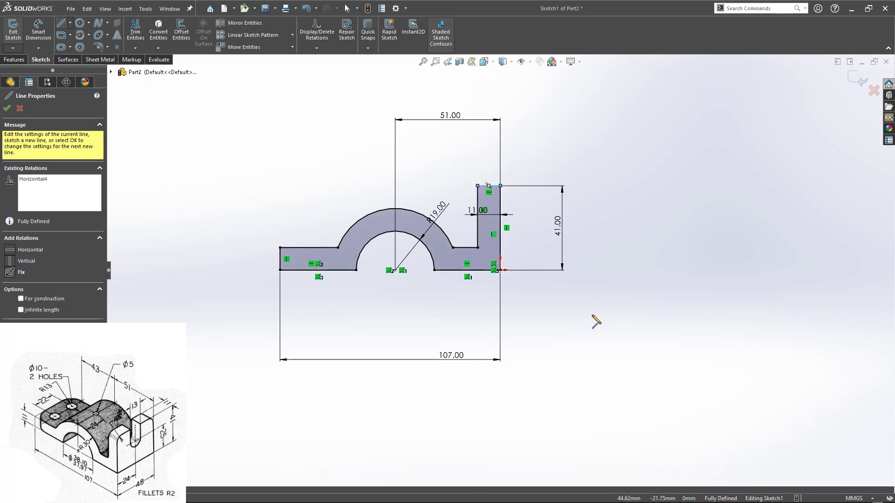
pyautogui.press('Escape')
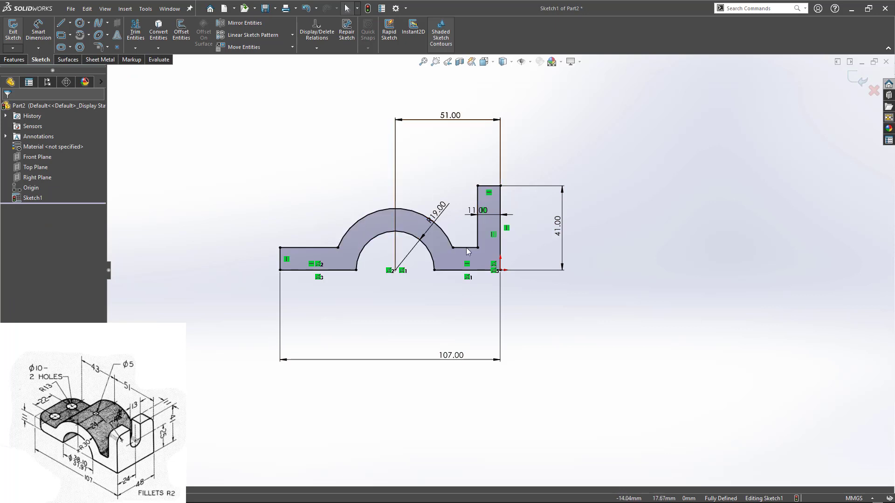
# Toggle the shaded sketch contours display off and back on.
pyautogui.click(445, 44)
pyautogui.click(445, 44)
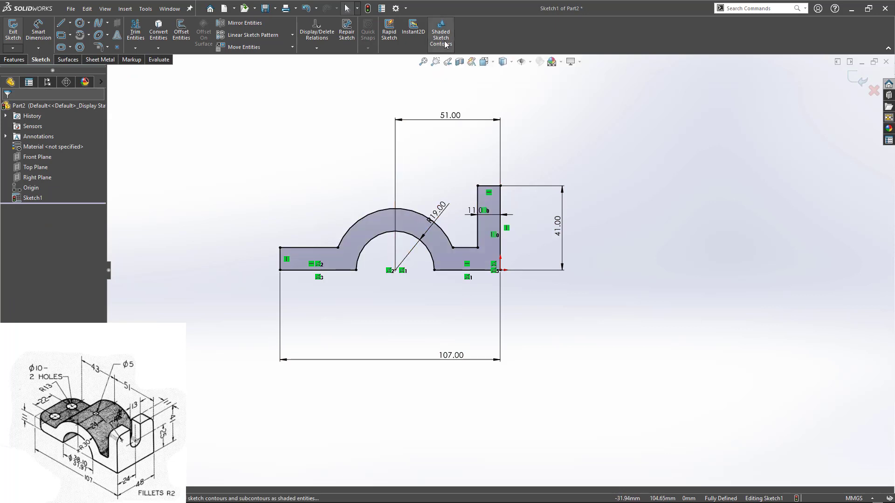
pyautogui.click(445, 44)
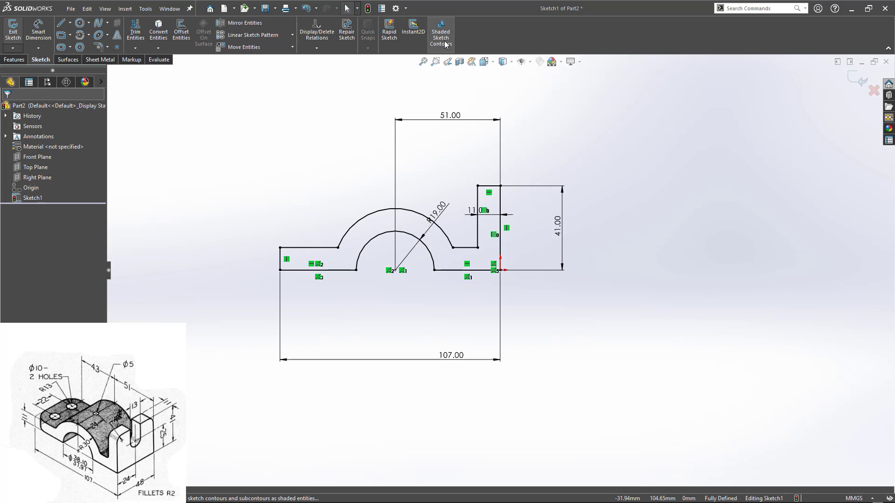
pyautogui.click(445, 44)
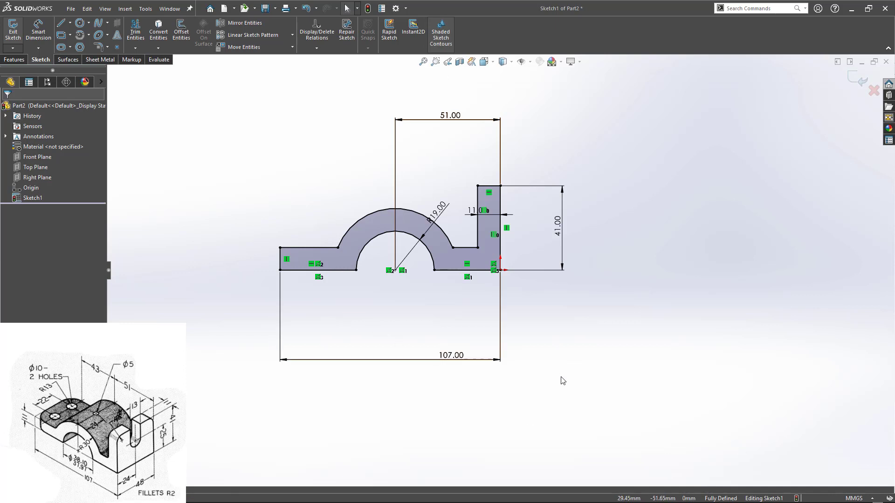
# Exit the completed side profile sketch and view it at an angle.
pyautogui.doubleClick(660, 349)
pyautogui.scroll(2, 539, 354)
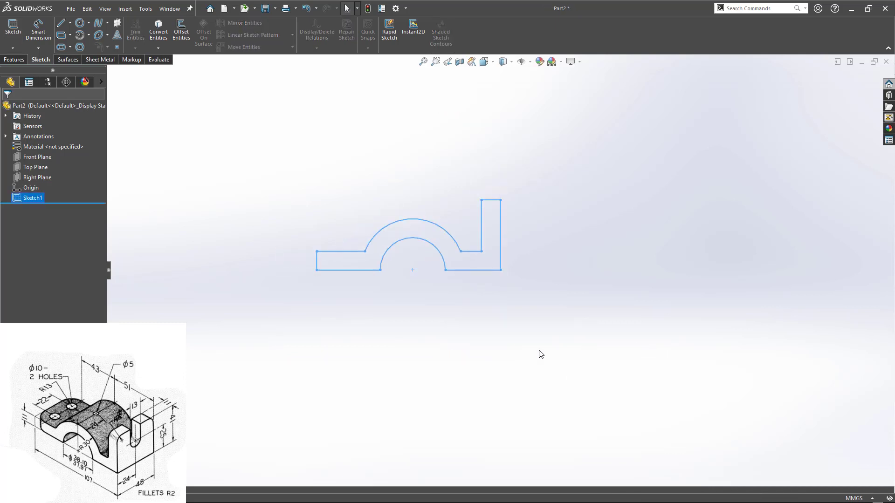
pyautogui.moveTo(497, 338)
pyautogui.mouseDown(button='middle')
pyautogui.moveTo(457, 401)
pyautogui.moveTo(435, 359)
pyautogui.mouseUp(button='middle')
pyautogui.scroll(-2, 381, 216)
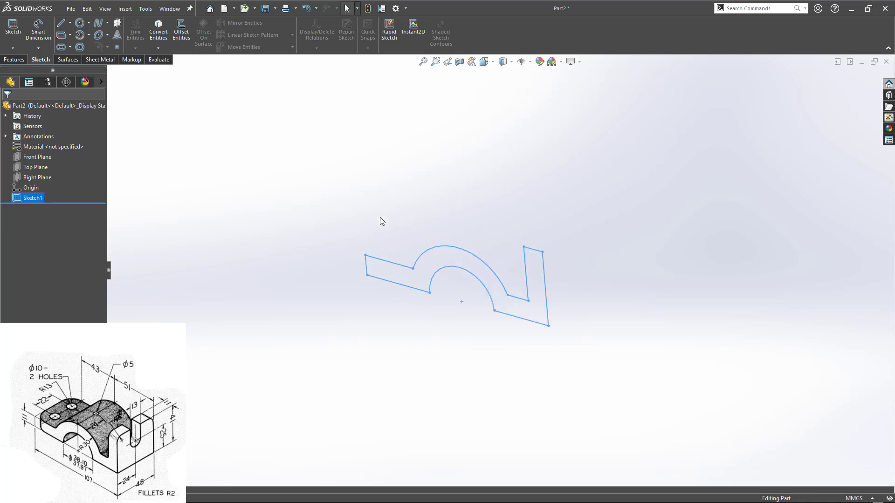
pyautogui.moveTo(380, 218); pyautogui.dragTo(382, 241, button='middle')
# Extrude the closed side profile 48 mm with the Mid Plane end condition.
pyautogui.click(11, 60)
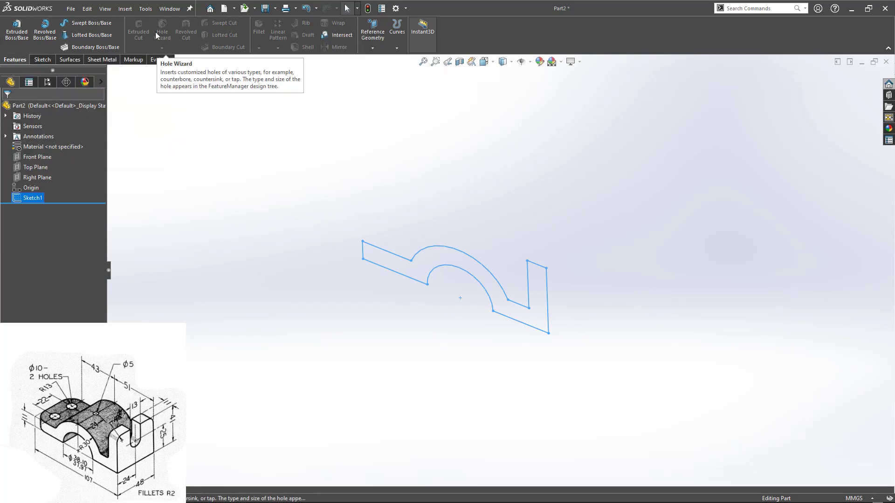
pyautogui.click(18, 35)
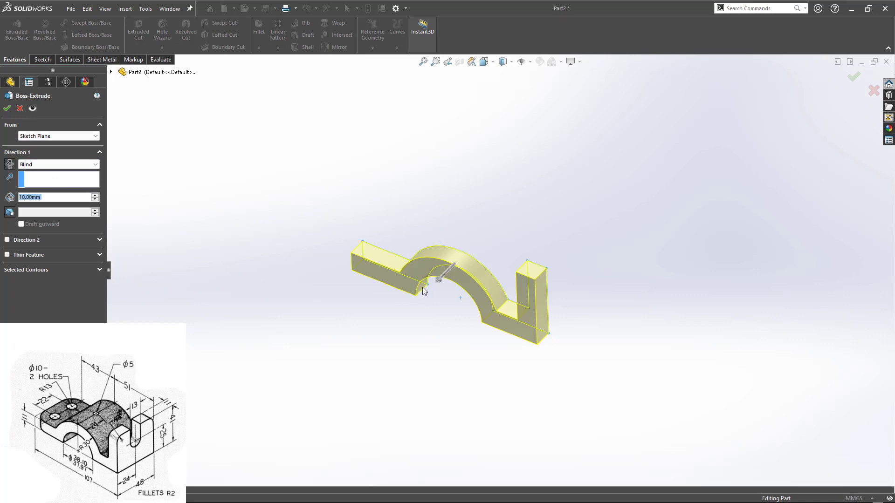
pyautogui.click(111, 72)
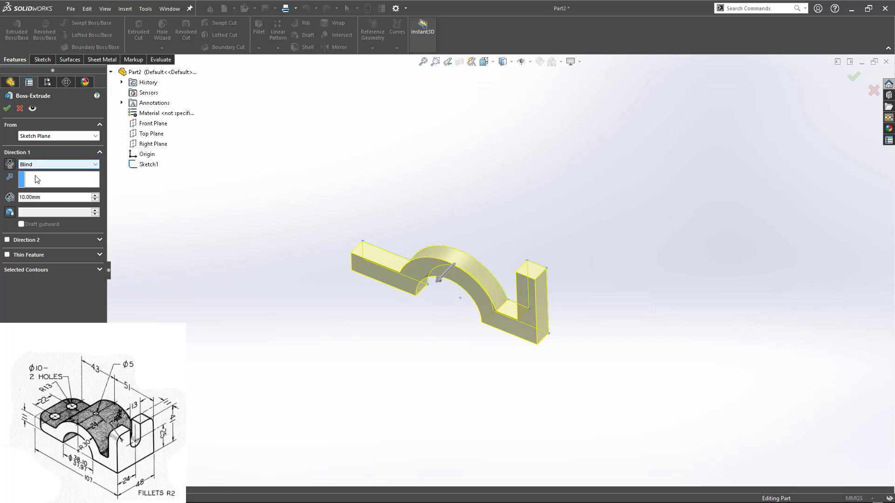
pyautogui.moveTo(41, 197); pyautogui.dragTo(26, 192)
pyautogui.click(71, 164)
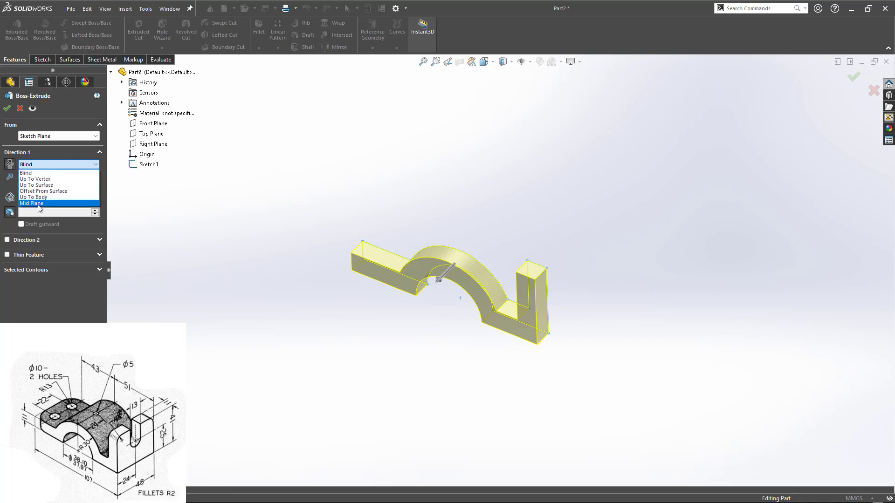
pyautogui.click(40, 203)
pyautogui.click(41, 164)
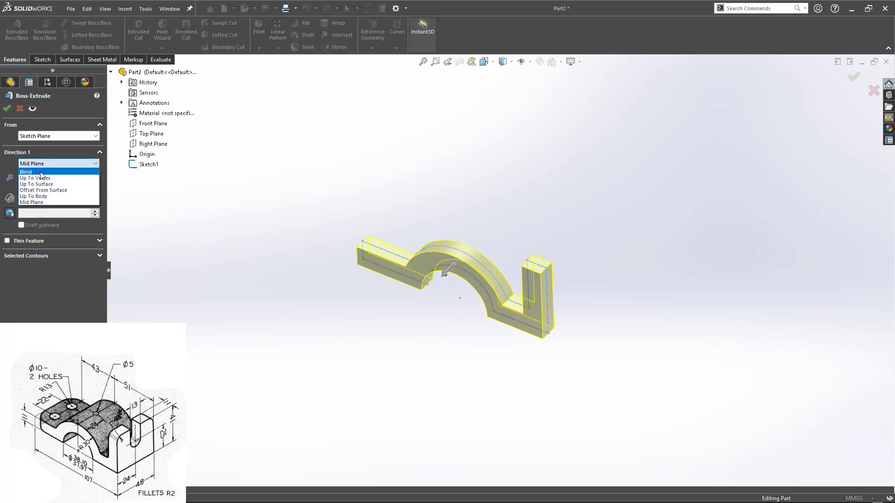
pyautogui.click(42, 173)
pyautogui.click(41, 165)
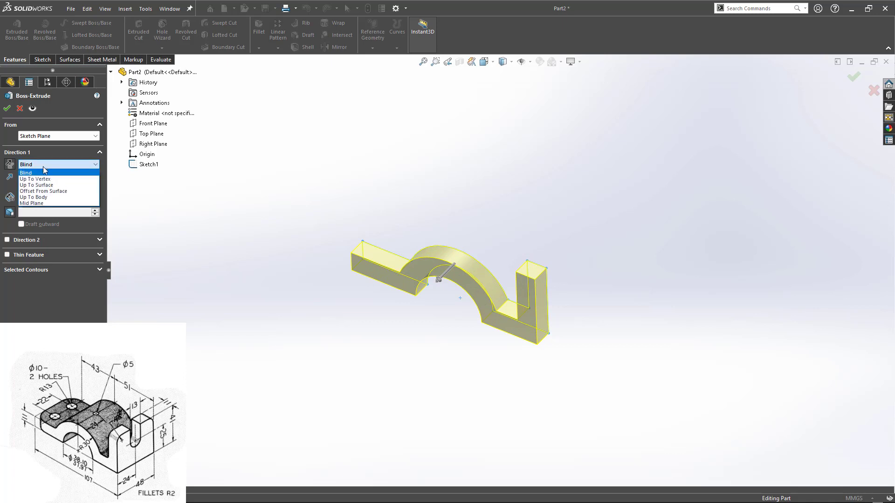
pyautogui.click(44, 203)
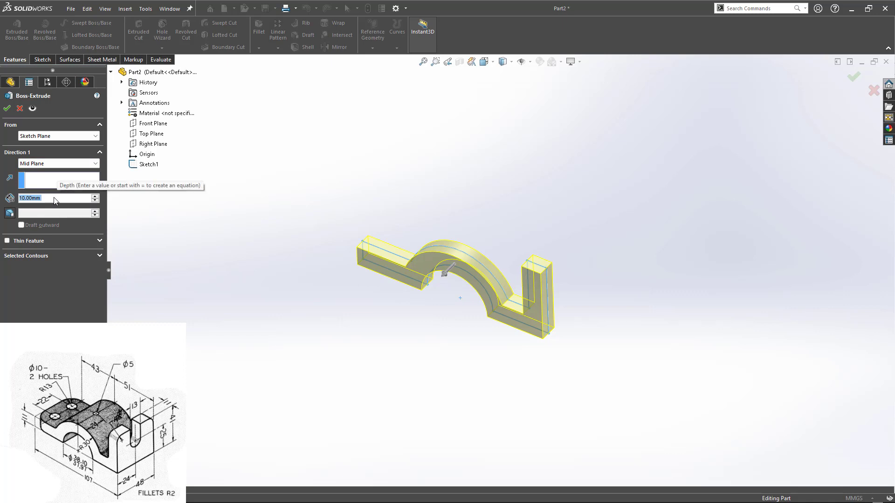
pyautogui.write('48')
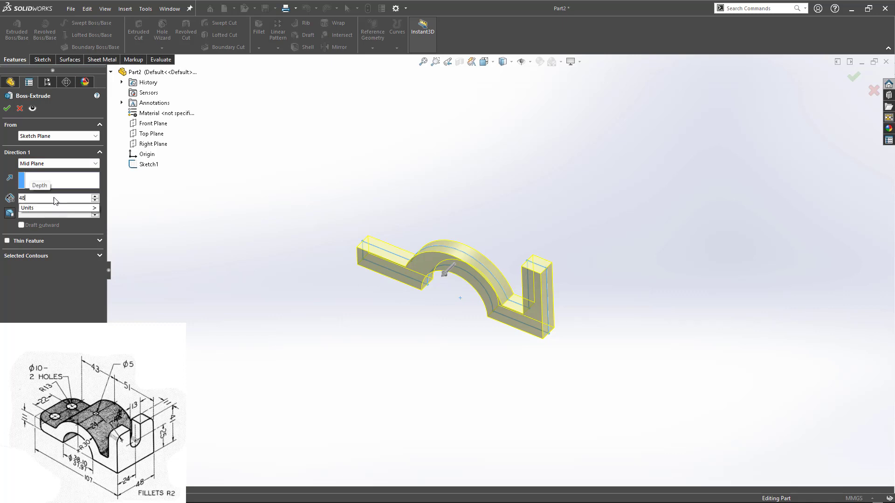
pyautogui.press('Return')
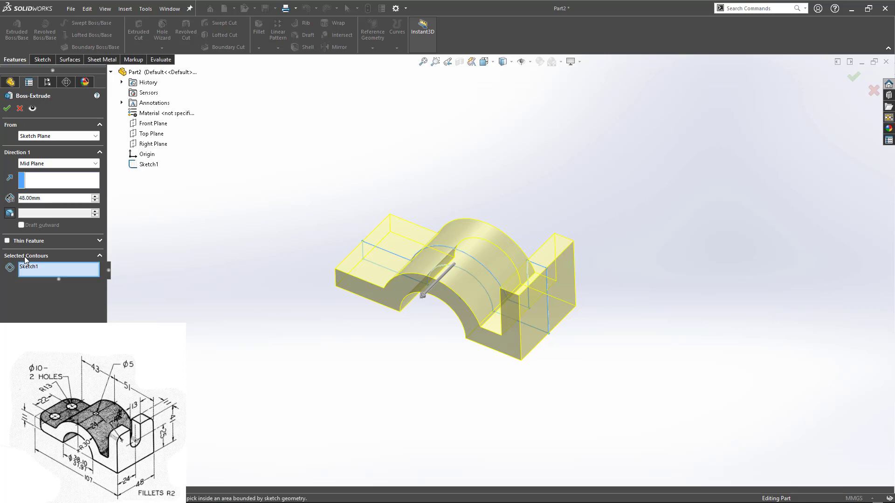
pyautogui.click(7, 109)
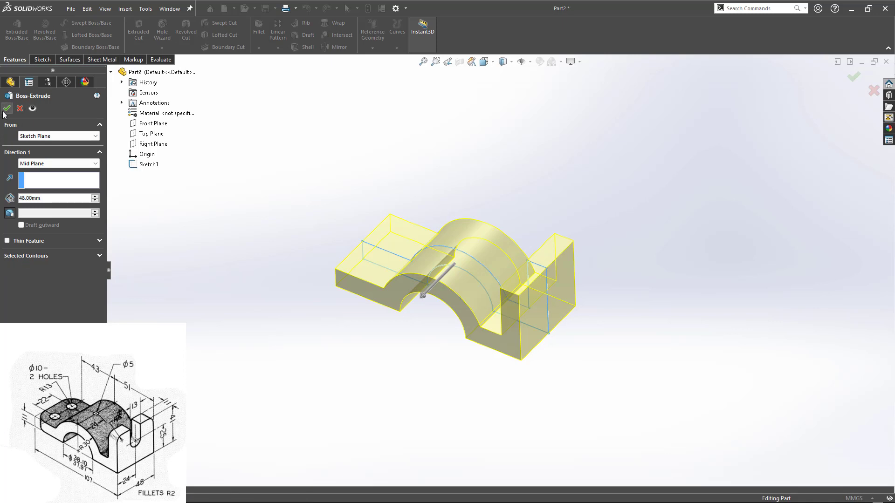
# Start a new sketch on the outer face of the upright wall.
pyautogui.moveTo(263, 259); pyautogui.dragTo(252, 302, button='middle')
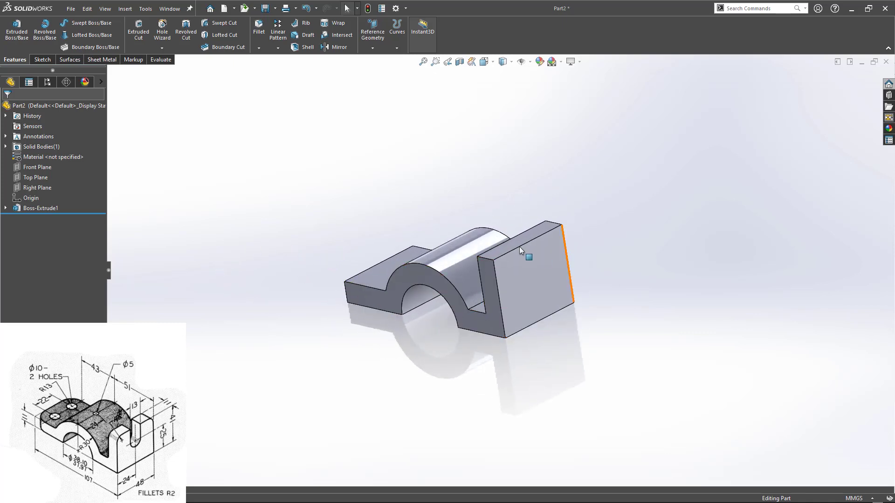
pyautogui.click(538, 268)
pyautogui.press('s')
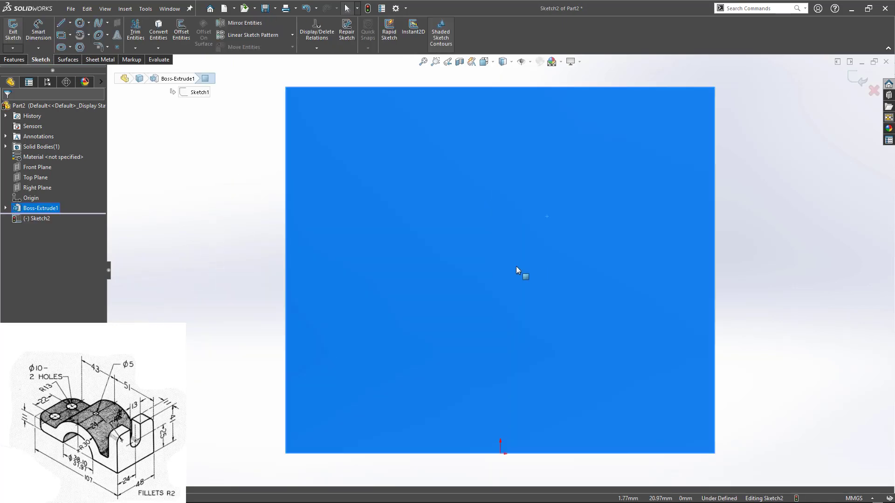
pyautogui.scroll(4, 516, 267)
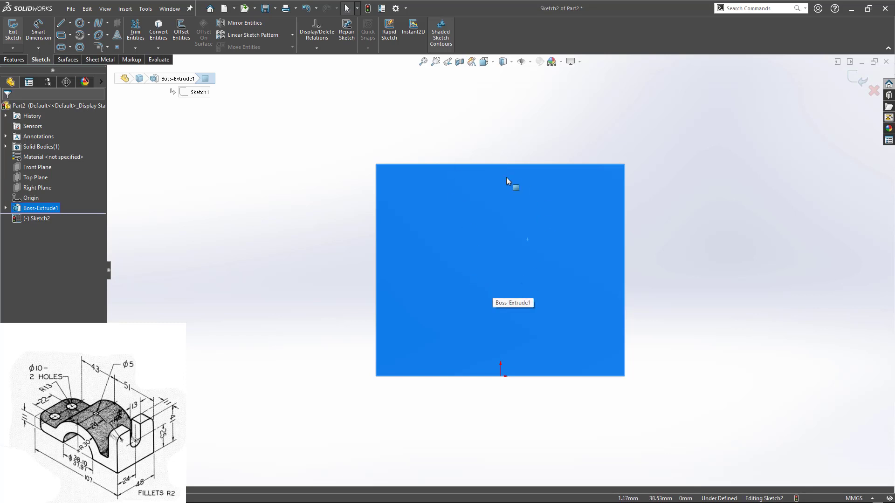
# Sketch a half-slot outline from the top edge's midpoint: about 4 mm across, about 10 mm straight down, ending in a tangent arc of about 3 mm radius.
pyautogui.press('l')
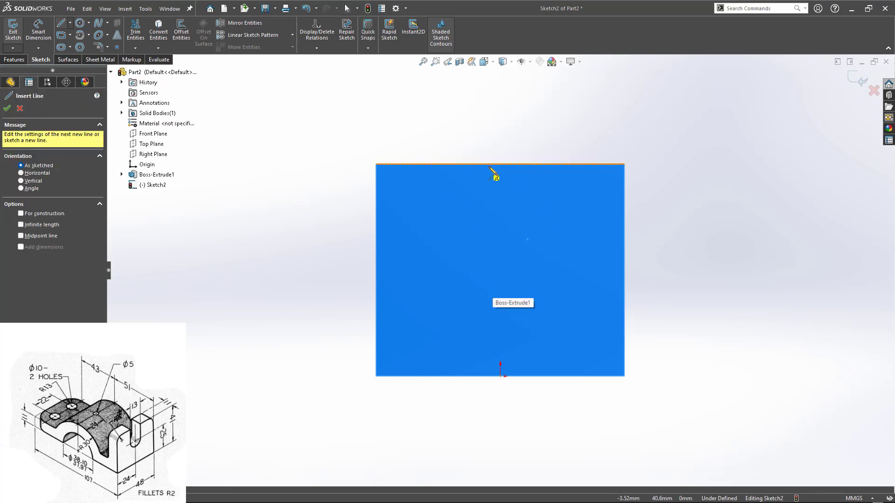
pyautogui.click(499, 164)
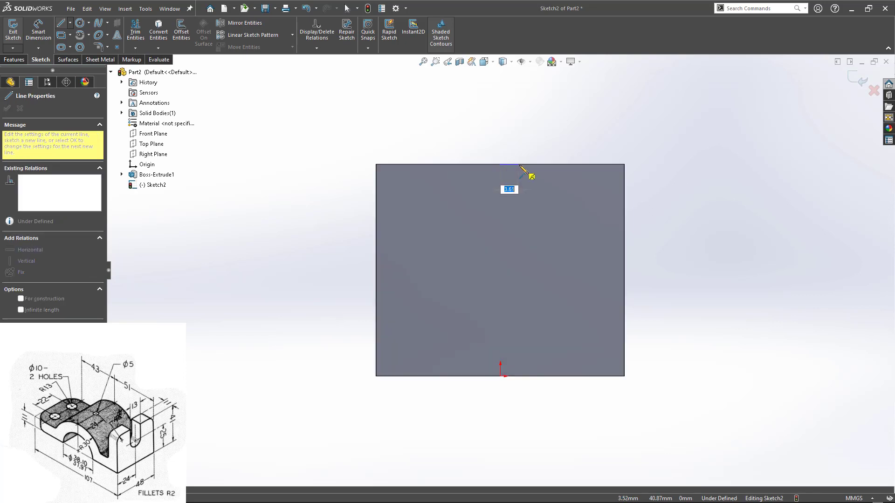
pyautogui.click(520, 164)
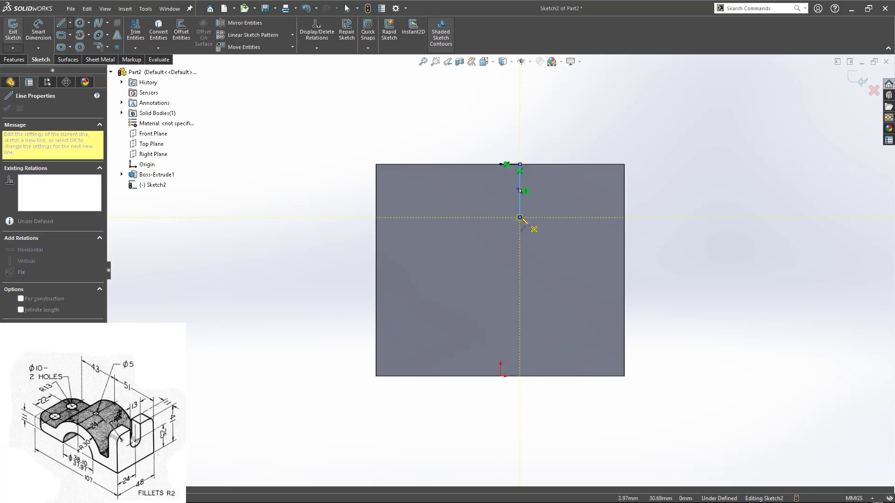
pyautogui.click(520, 217)
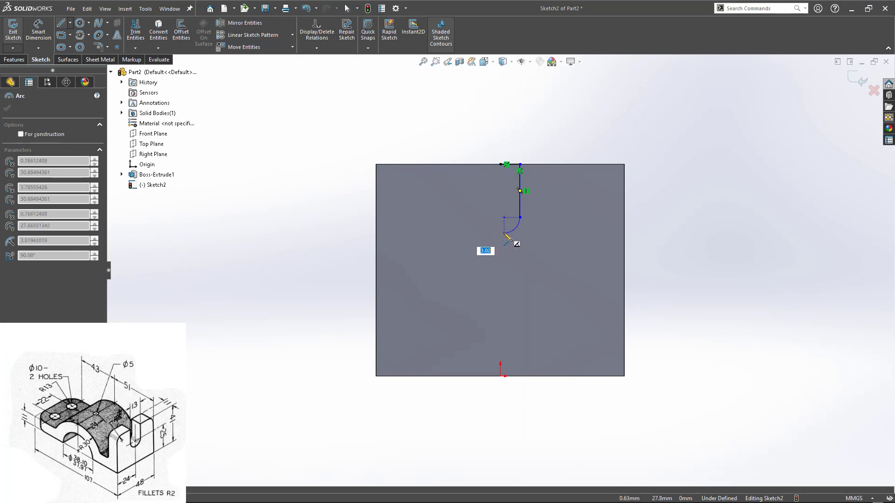
pyautogui.click(504, 233)
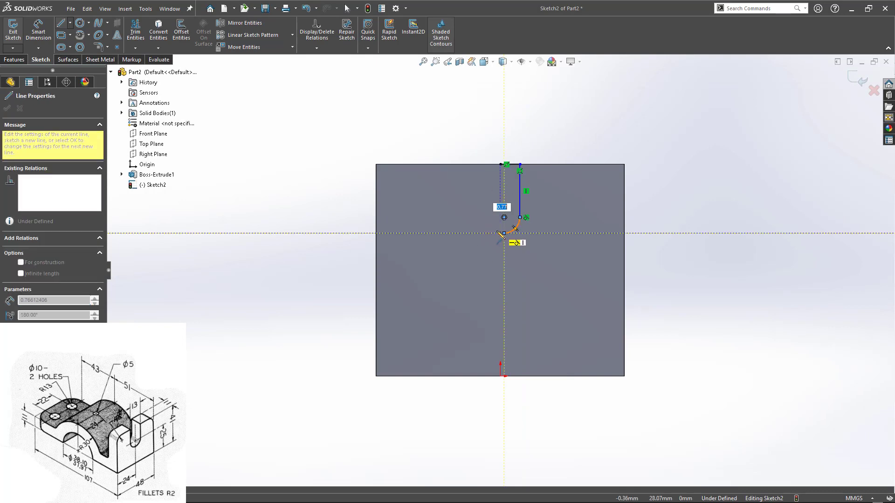
pyautogui.press('Escape')
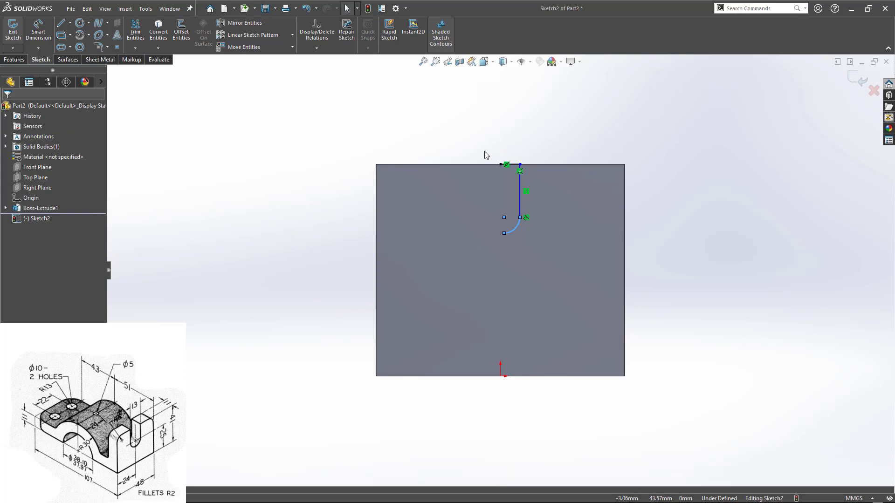
# Close the half-slot with a line from the top edge's midpoint to the arc's free end and make that line vertical.
pyautogui.press('l')
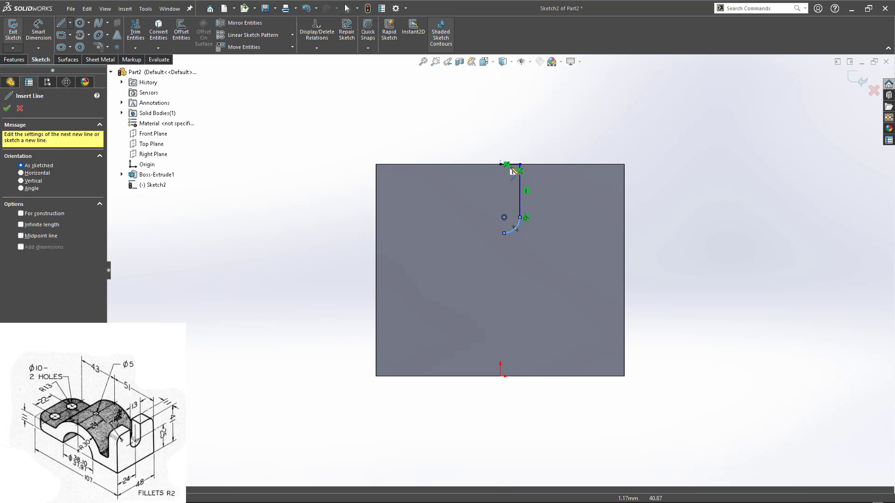
pyautogui.click(500, 164)
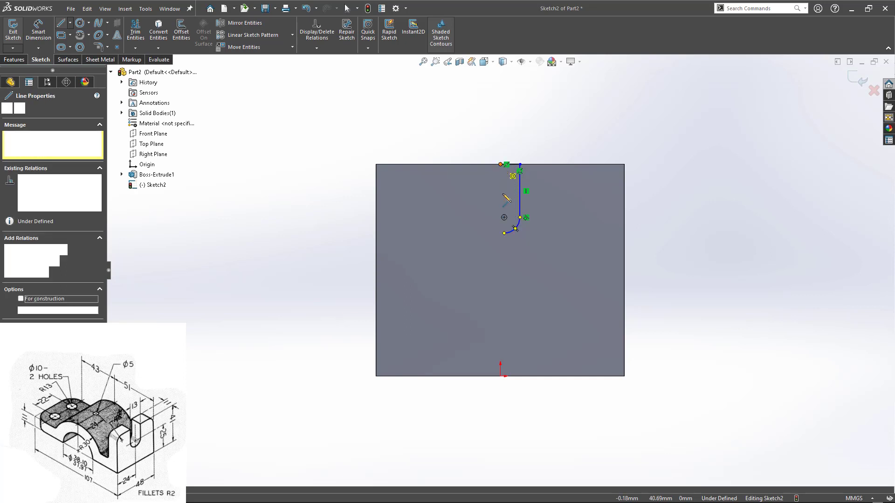
pyautogui.doubleClick(505, 234)
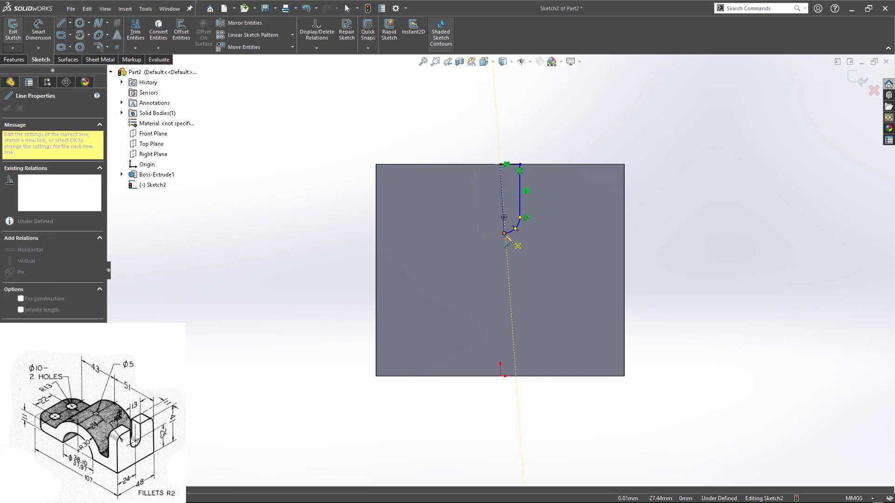
pyautogui.press('Escape')
pyautogui.click(502, 189)
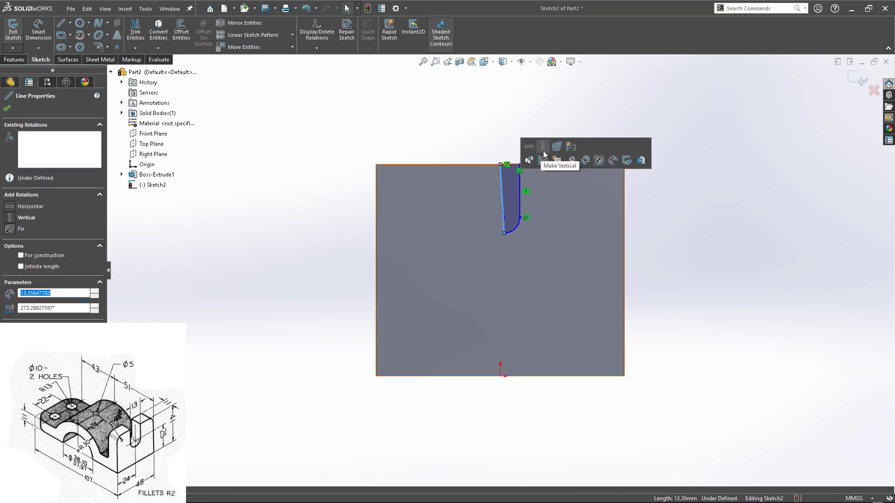
pyautogui.click(486, 136)
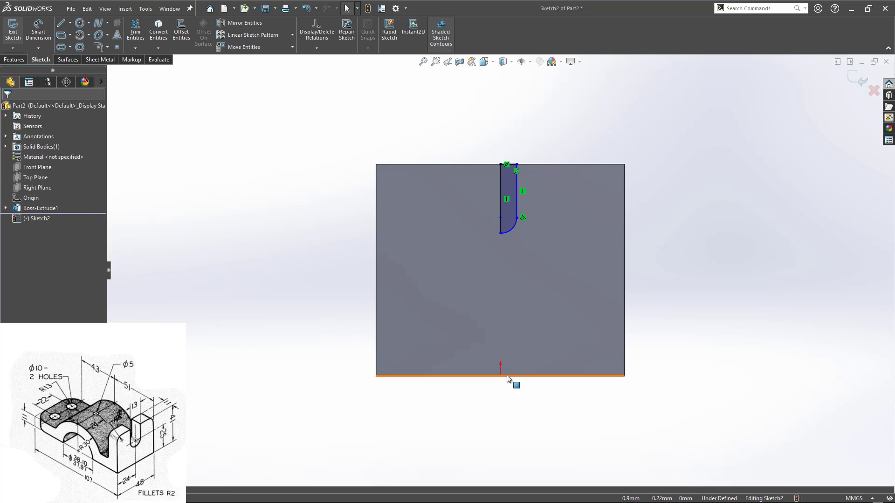
# Dimension the arc centre 25 mm above the wall's bottom edge.
pyautogui.click(501, 217)
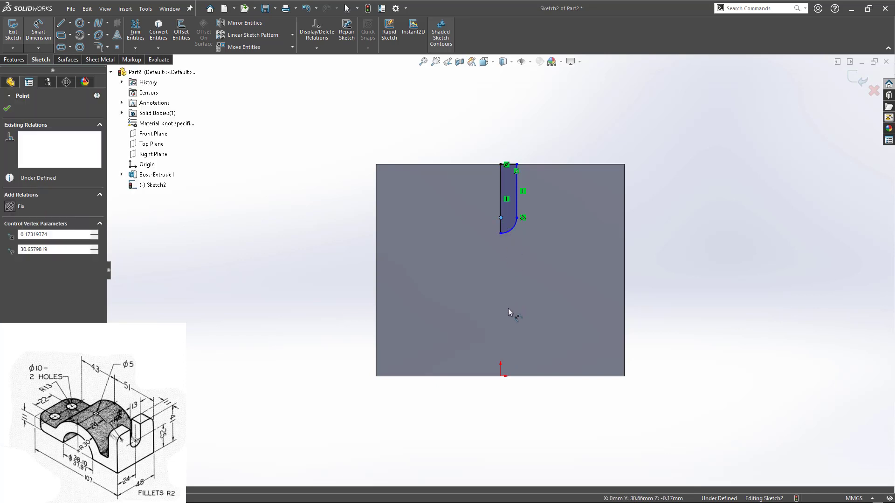
pyautogui.click(535, 376)
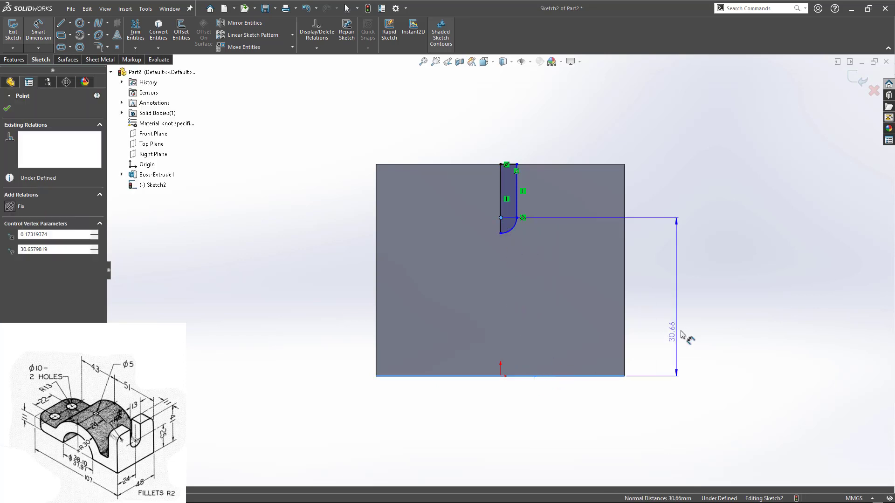
pyautogui.click(691, 333)
pyautogui.write('25')
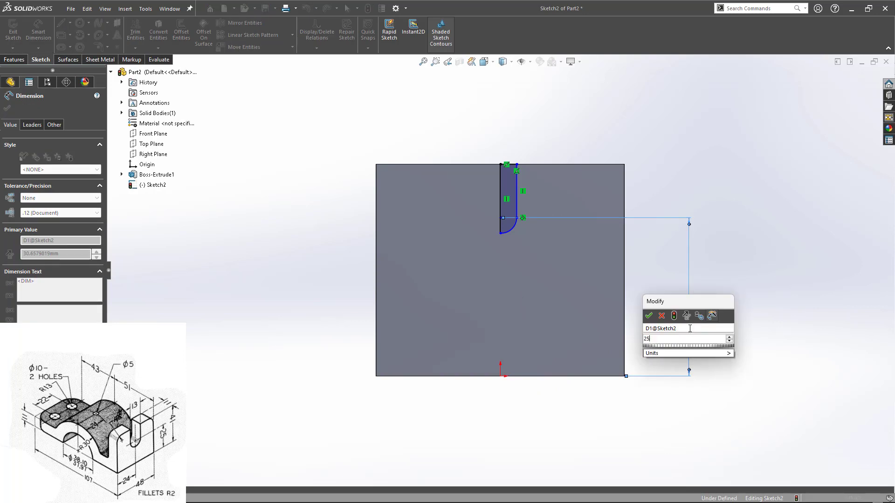
pyautogui.press('Return')
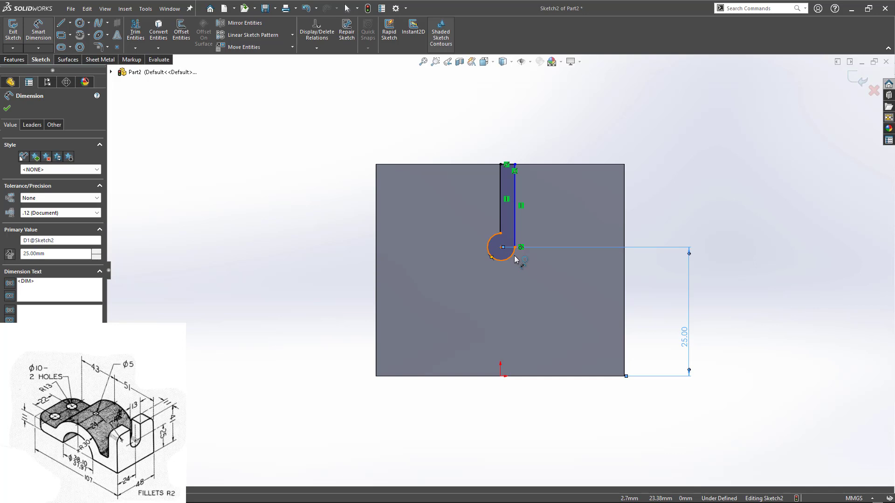
pyautogui.press('Escape')
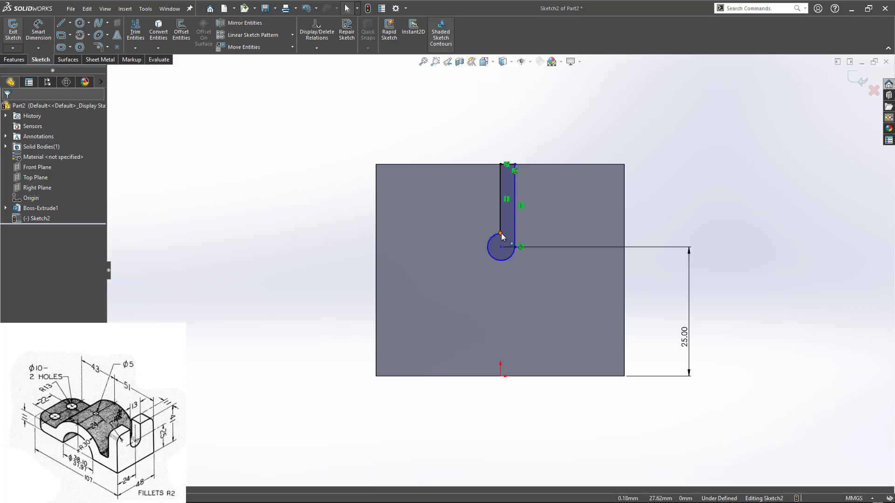
# Move the closing line's lower end down to the arc centre's height and narrow the half-slot by shifting its outer line inward.
pyautogui.click(499, 247)
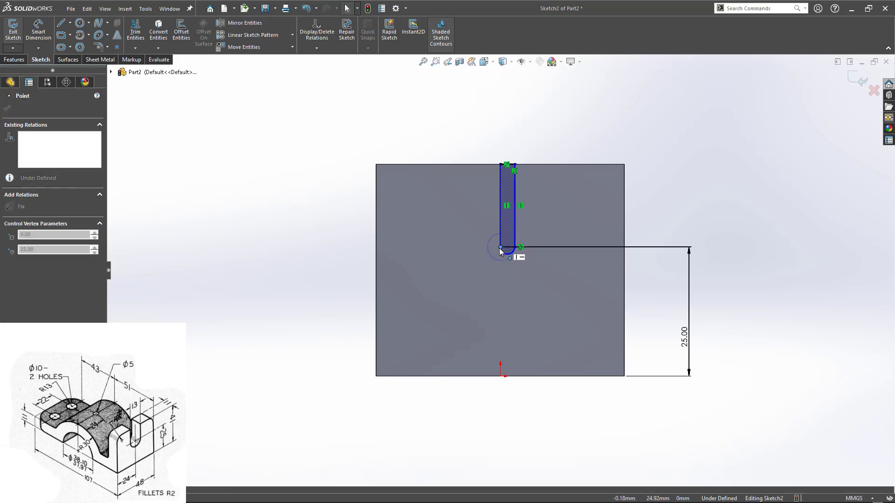
pyautogui.click(495, 273)
pyautogui.scroll(-2, 504, 249)
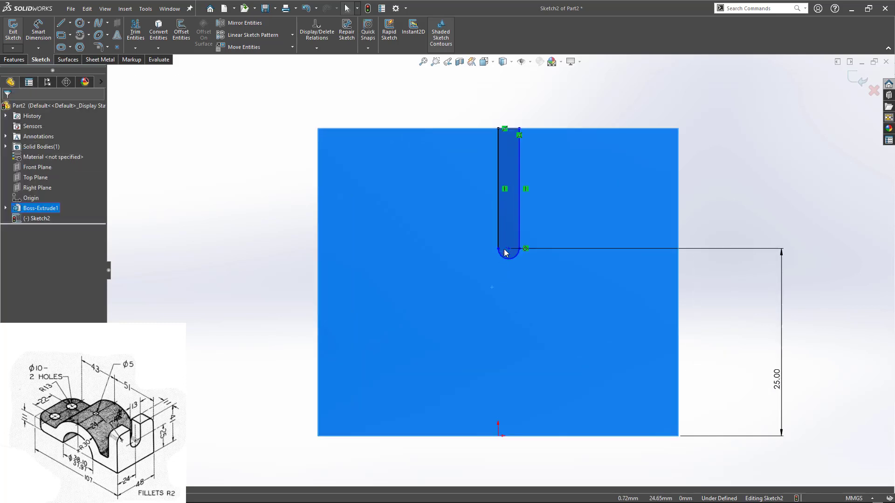
pyautogui.moveTo(520, 237); pyautogui.dragTo(509, 237)
pyautogui.click(499, 231)
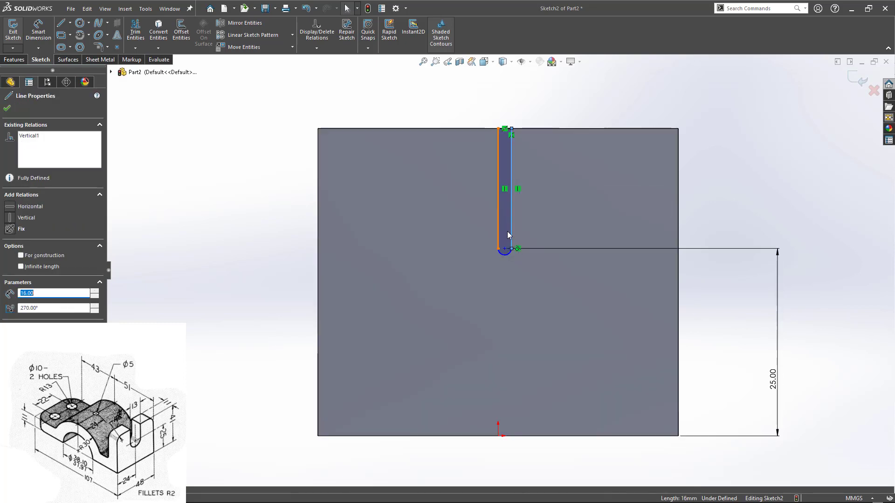
# Align the arc centre with the origin using a Vertical relation.
pyautogui.click(498, 436)
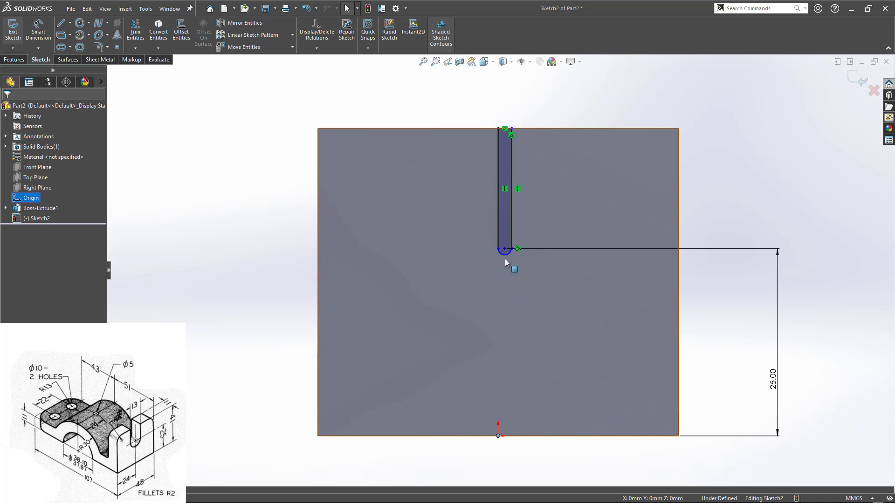
pyautogui.keyDown('ctrl'); pyautogui.click(505, 248); pyautogui.keyUp('ctrl')
pyautogui.click(547, 207)
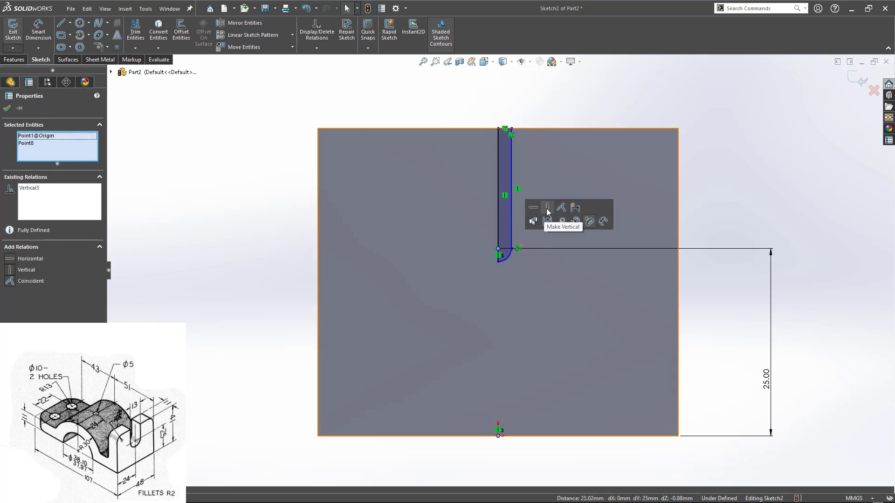
pyautogui.click(255, 350)
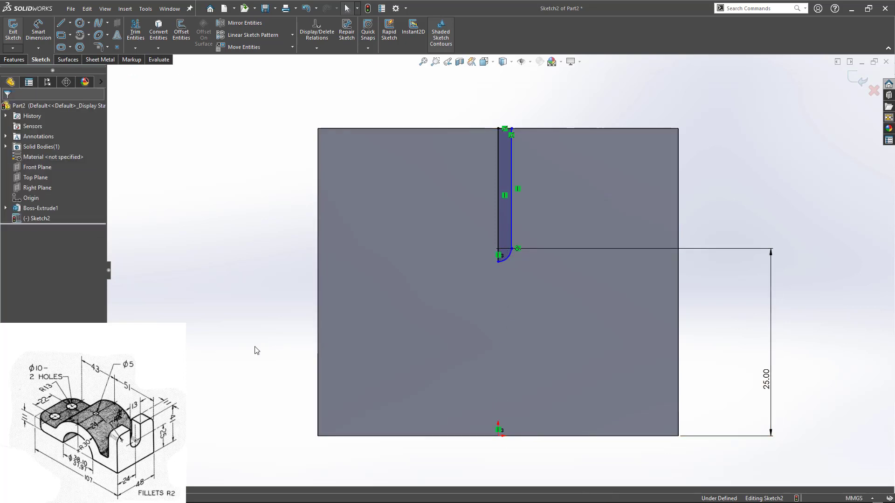
# Convert the half-slot's vertical closing line on the wall's middle into construction geometry.
pyautogui.press('f')
pyautogui.scroll(-3, 430, 228)
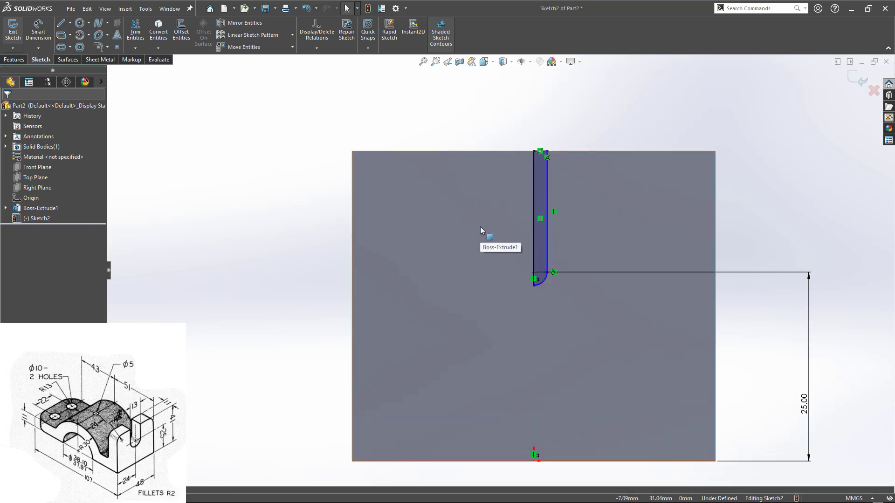
pyautogui.click(533, 201)
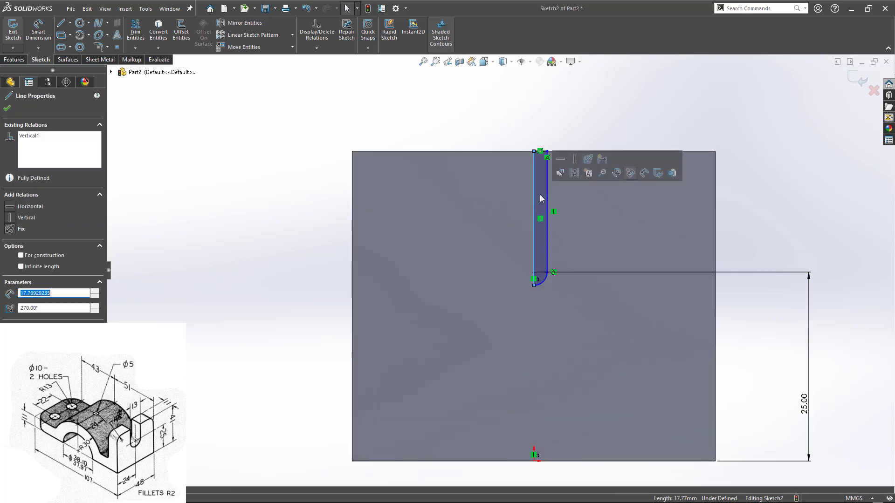
pyautogui.click(576, 176)
# Dimension the full slot width symmetrically across the construction centreline at 12 mm.
pyautogui.press('d')
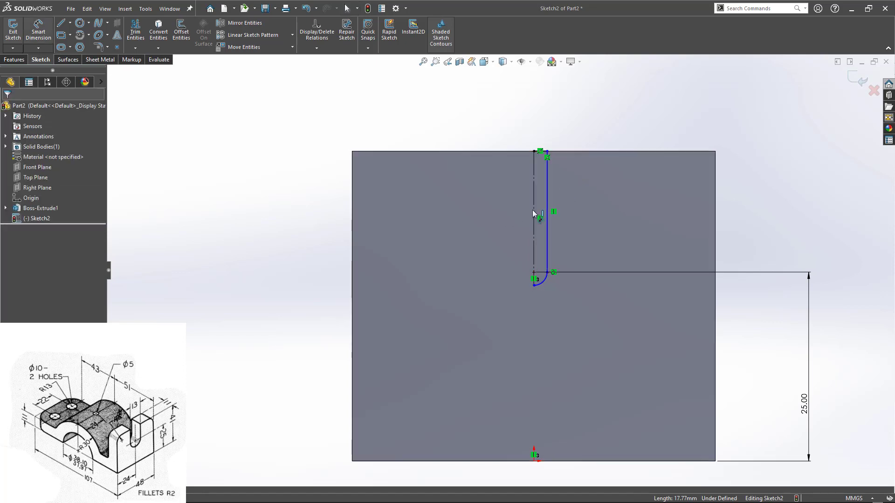
pyautogui.click(548, 195)
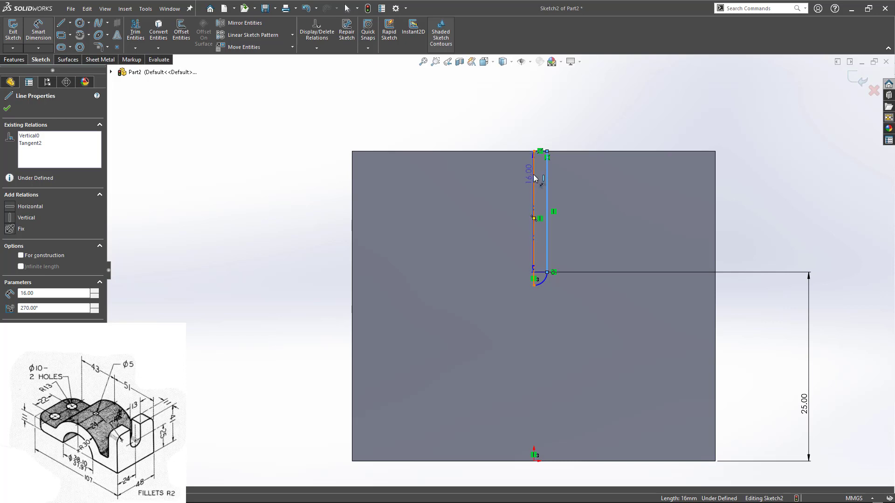
pyautogui.click(534, 178)
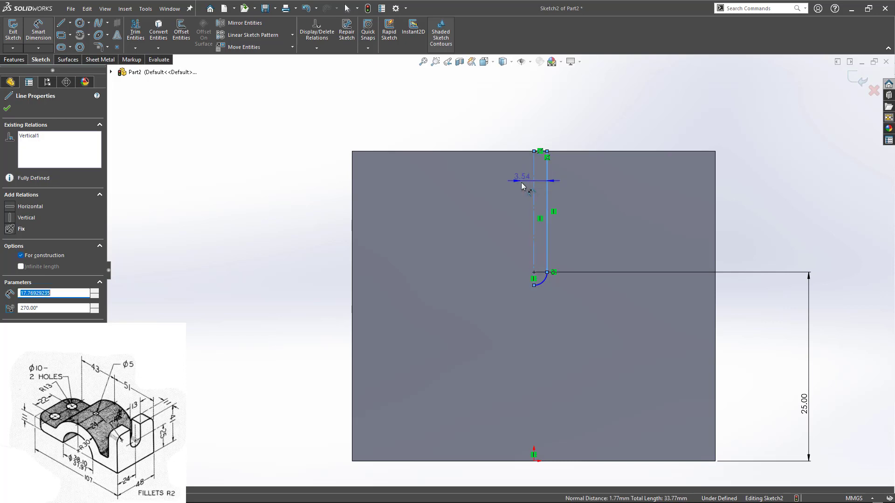
pyautogui.click(531, 135)
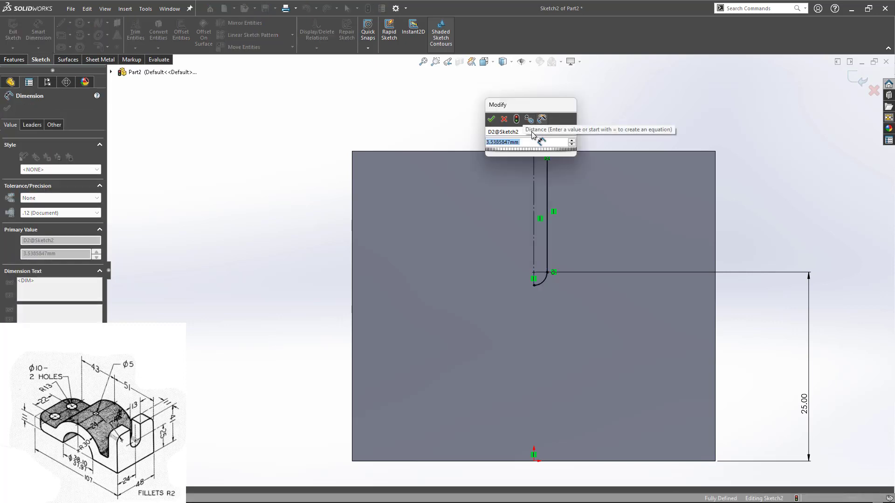
pyautogui.write('12')
pyautogui.press('Return')
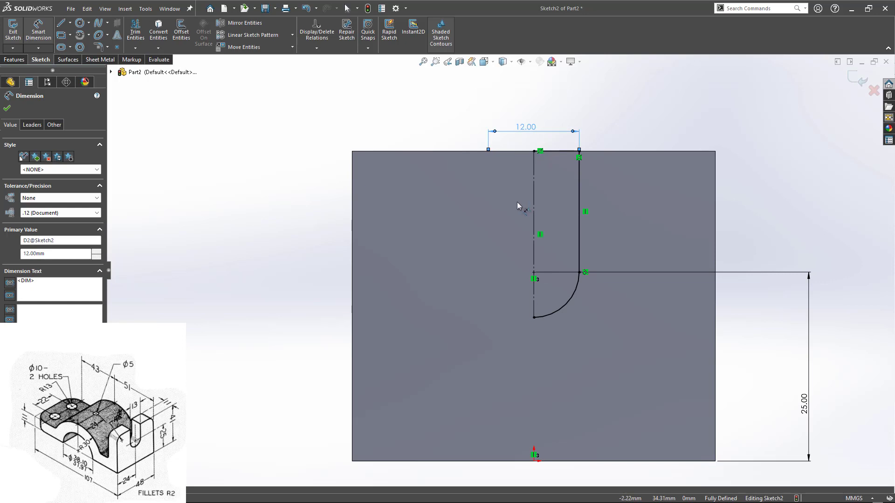
pyautogui.press('Escape')
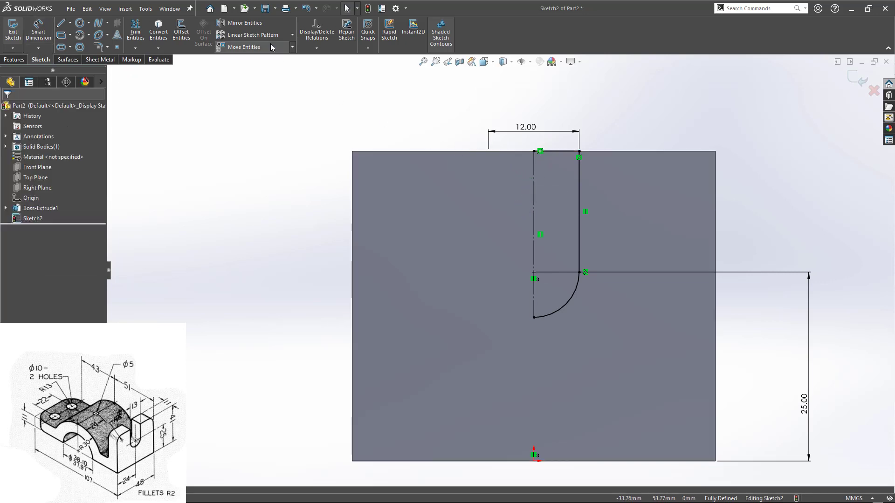
# Mirror the half-slot entities about the vertical construction line to complete the U-slot profile.
pyautogui.click(248, 24)
pyautogui.moveTo(444, 99); pyautogui.dragTo(647, 367)
pyautogui.click(52, 245)
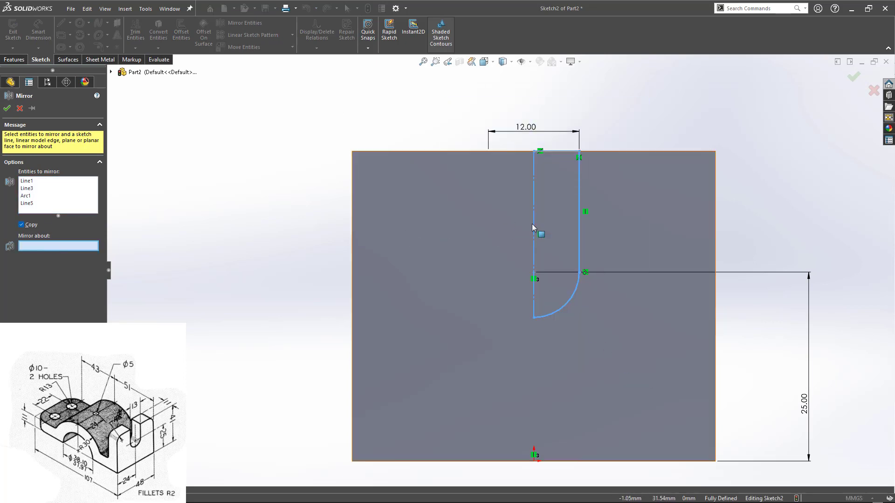
pyautogui.click(534, 227)
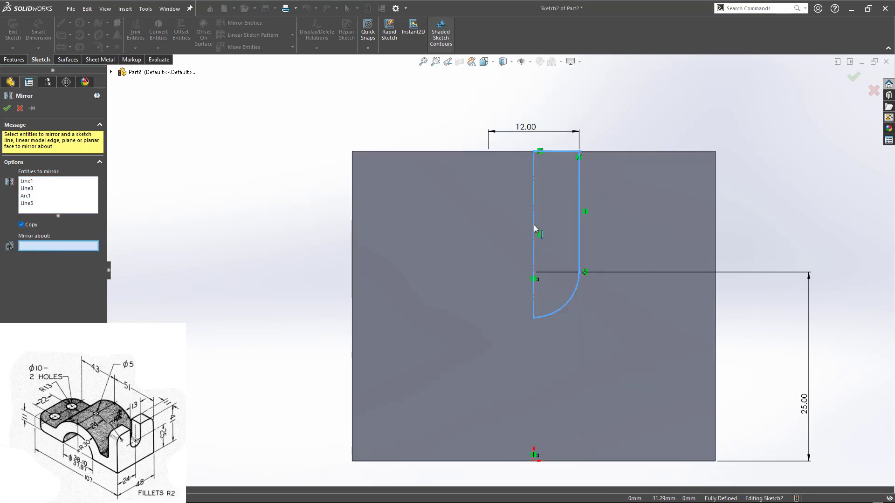
pyautogui.click(7, 108)
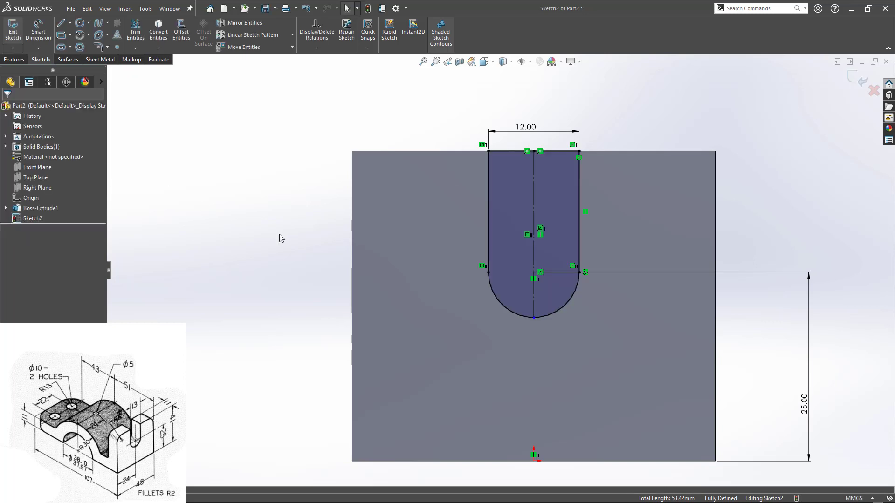
# Exit the completed U-slot sketch and view the part at an angle showing the upright wall.
pyautogui.press('f')
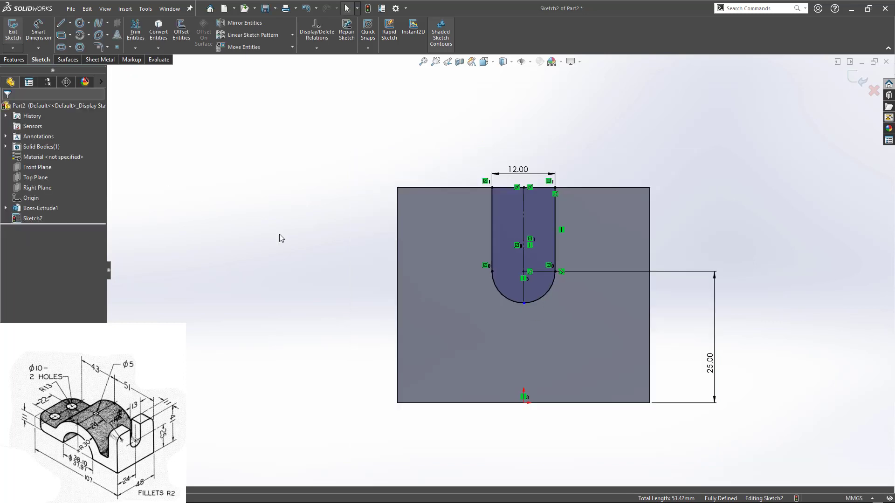
pyautogui.doubleClick(380, 300)
pyautogui.moveTo(346, 304)
pyautogui.mouseDown(button='middle')
pyautogui.moveTo(393, 290)
pyautogui.moveTo(511, 336)
pyautogui.moveTo(497, 322)
pyautogui.mouseUp(button='middle')
pyautogui.scroll(-3, 585, 187)
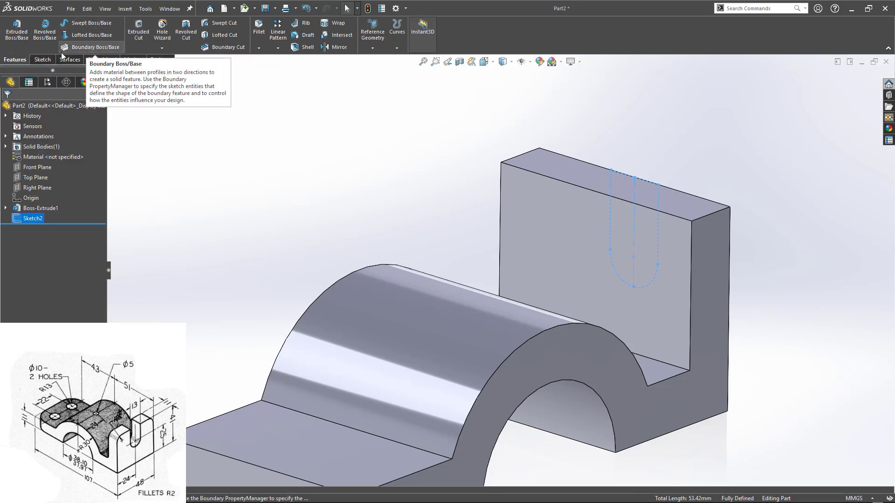
# Start an Extruded Cut from the U-slot sketch with the Up To Next end condition.
pyautogui.click(138, 31)
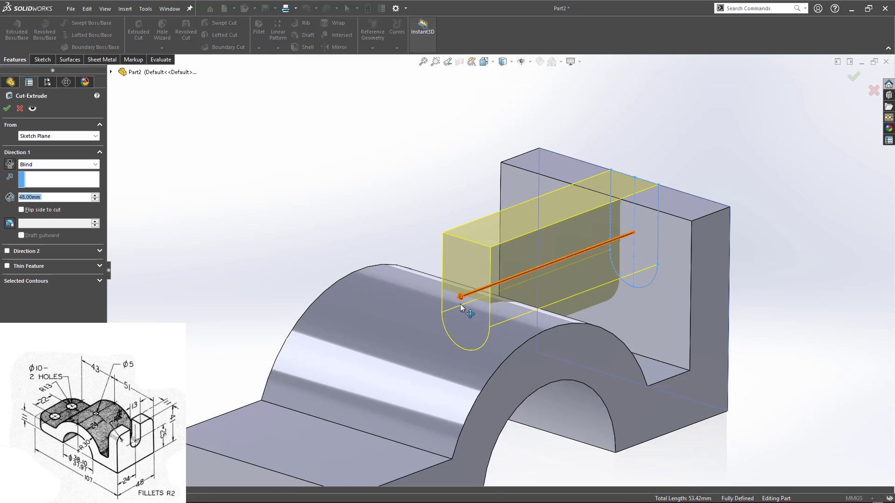
pyautogui.click(48, 165)
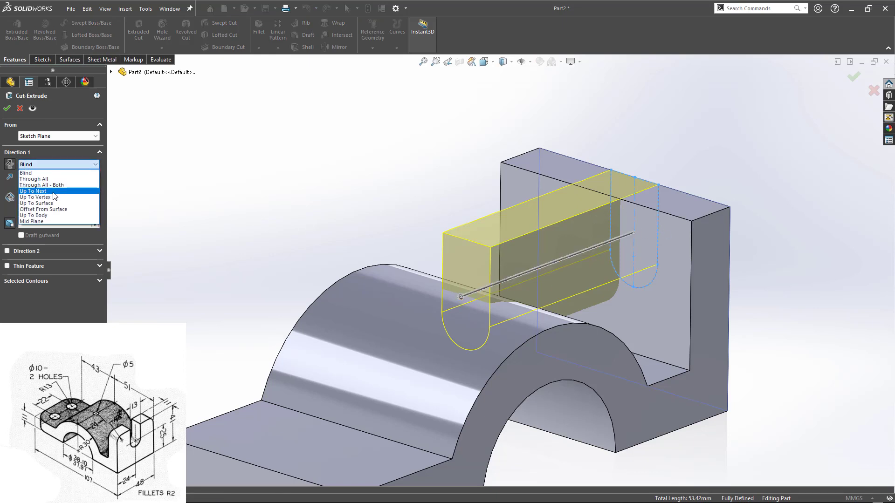
pyautogui.click(54, 191)
pyautogui.moveTo(461, 201); pyautogui.dragTo(584, 212, button='middle')
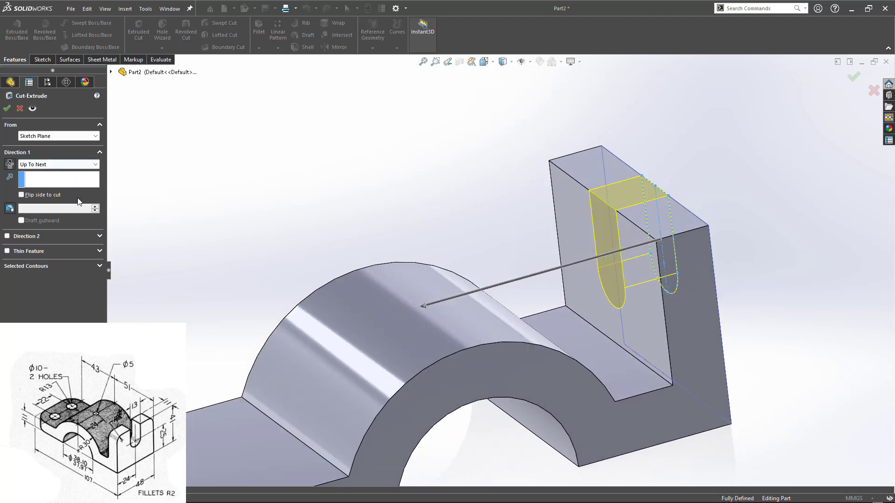
# Try the cut's Up To Vertex end condition on the wall's inner top edge, and Up To Surface on its inner face.
pyautogui.click(46, 165)
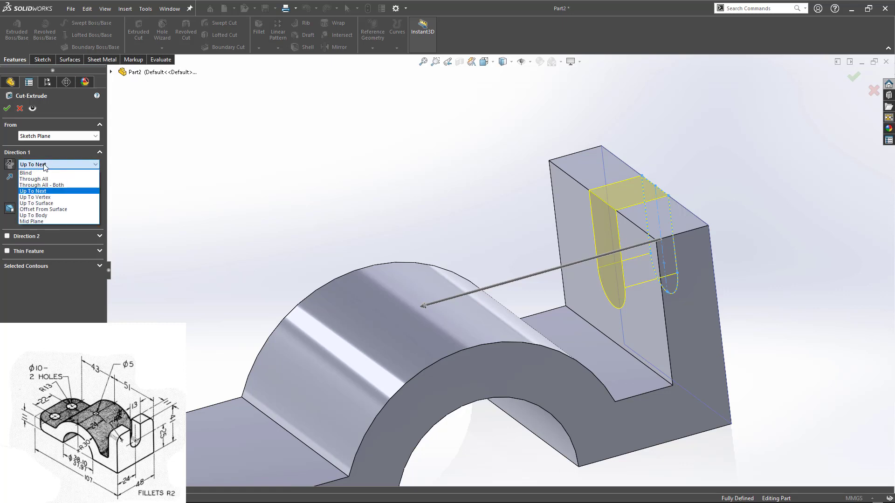
pyautogui.click(51, 198)
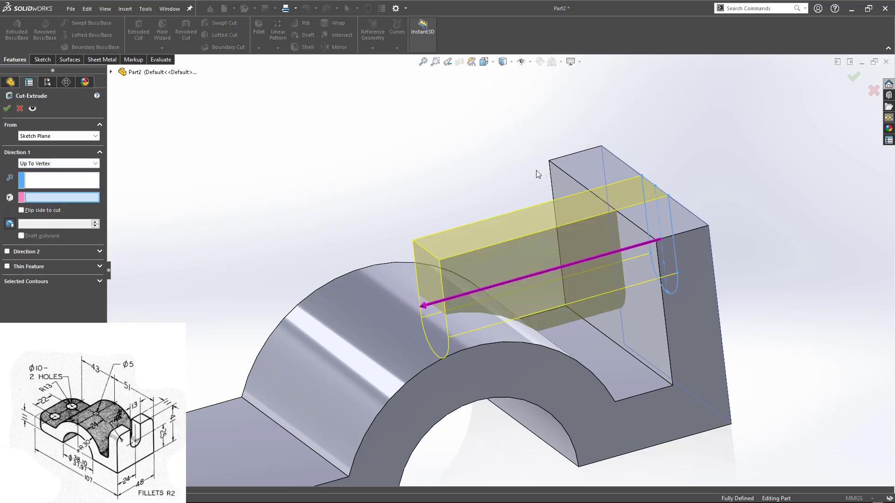
pyautogui.click(569, 177)
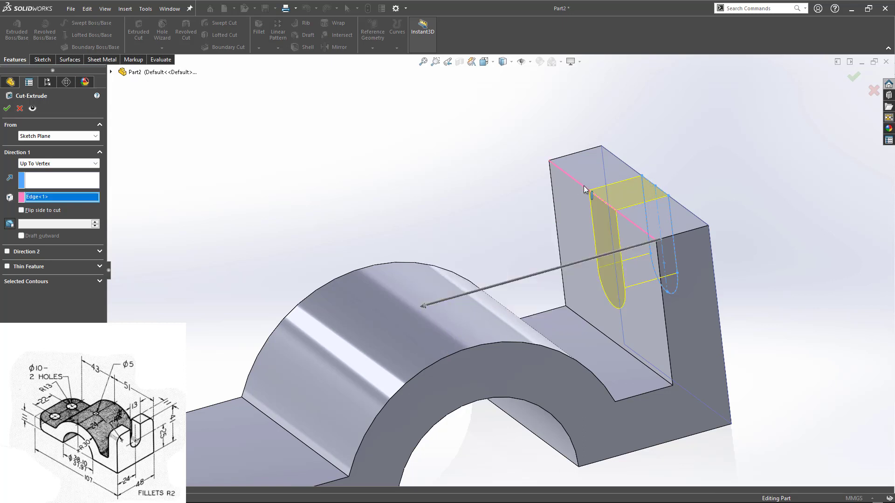
pyautogui.click(64, 167)
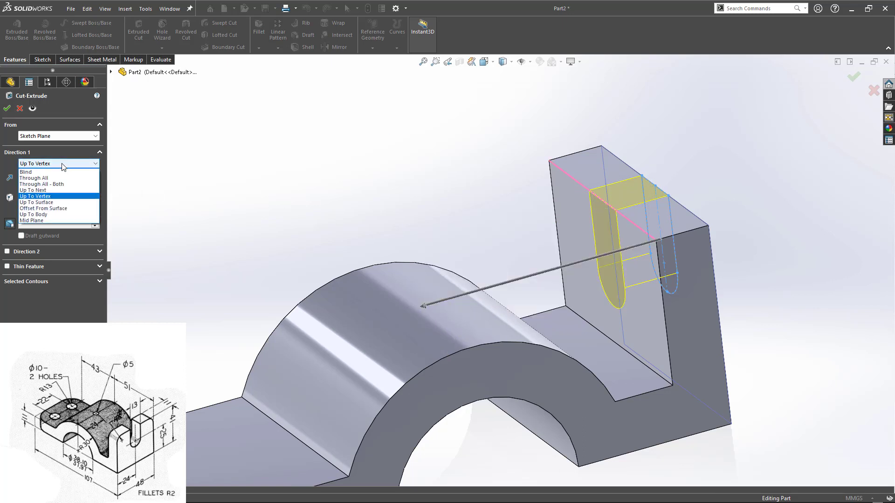
pyautogui.click(37, 202)
pyautogui.click(580, 200)
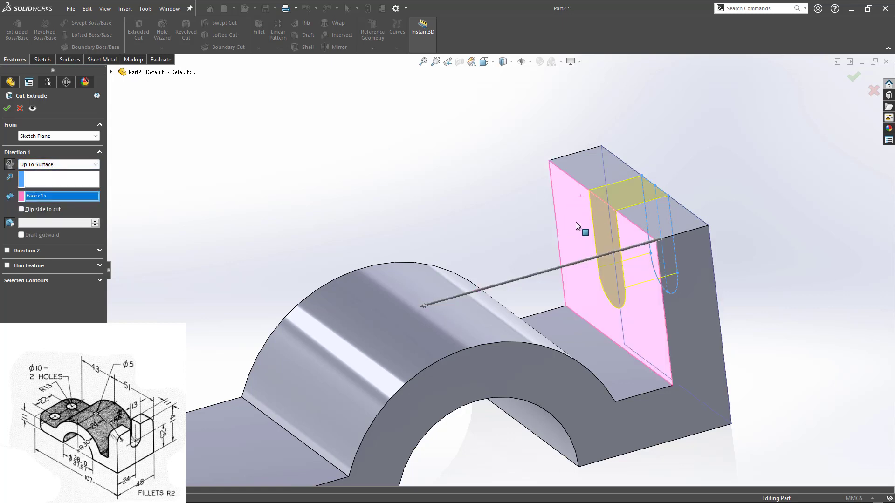
# Try the Offset From Surface end condition for the cut, using the base plate's far end face as reference.
pyautogui.click(64, 163)
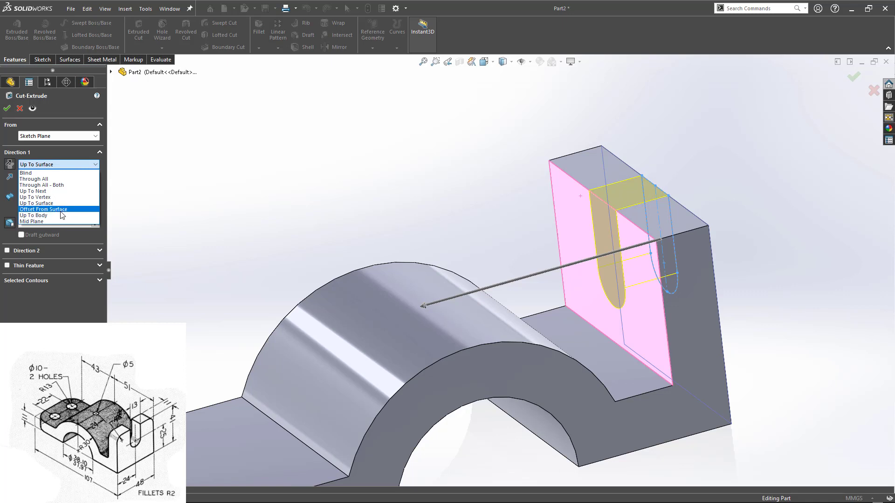
pyautogui.click(63, 210)
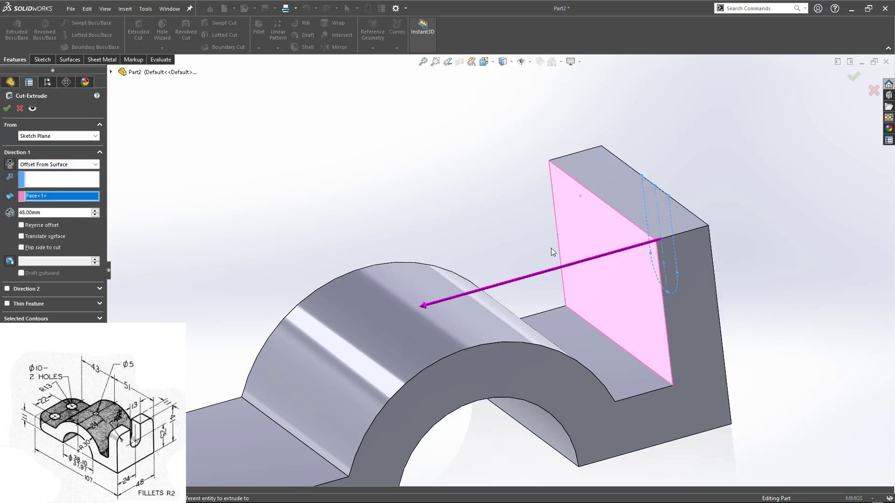
pyautogui.scroll(3, 556, 244)
pyautogui.scroll(-3, 276, 398)
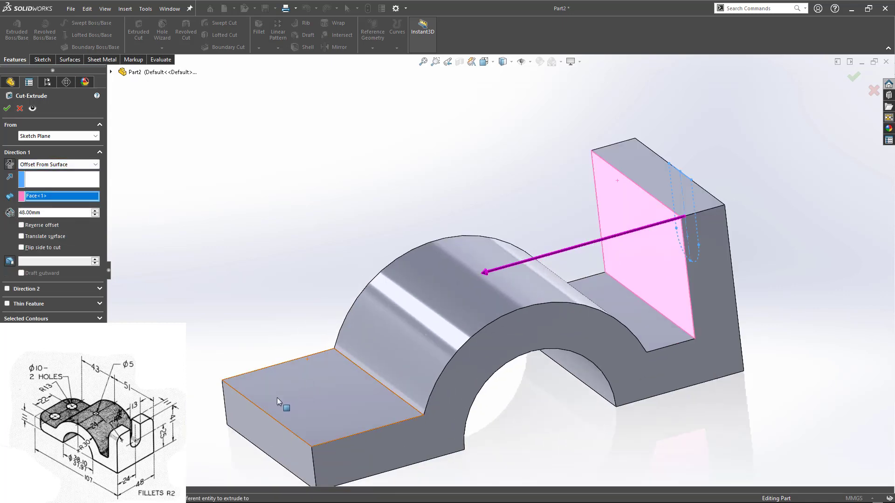
pyautogui.click(253, 424)
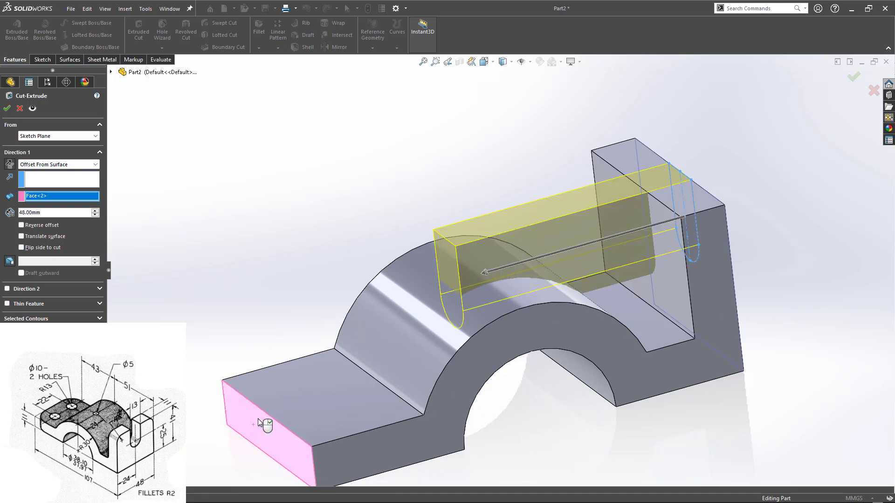
# Set the slot cut's end condition to Up To Next and complete the cut through the upright wall.
pyautogui.click(38, 165)
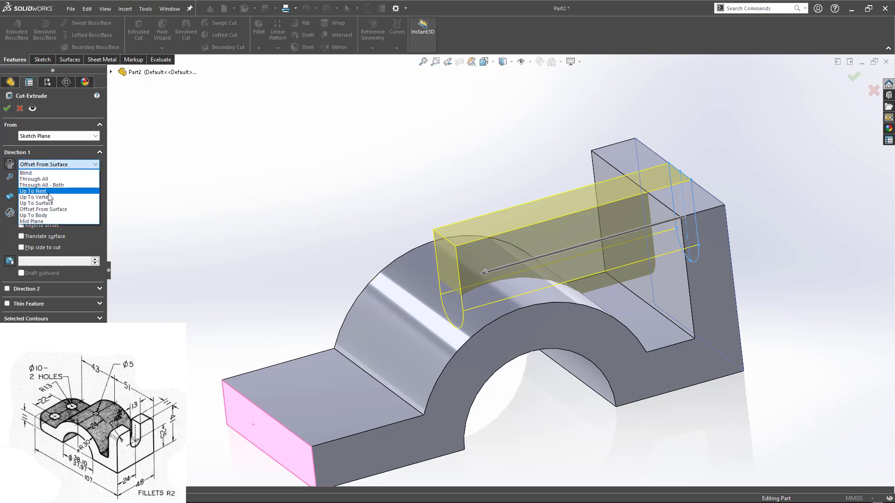
pyautogui.click(50, 189)
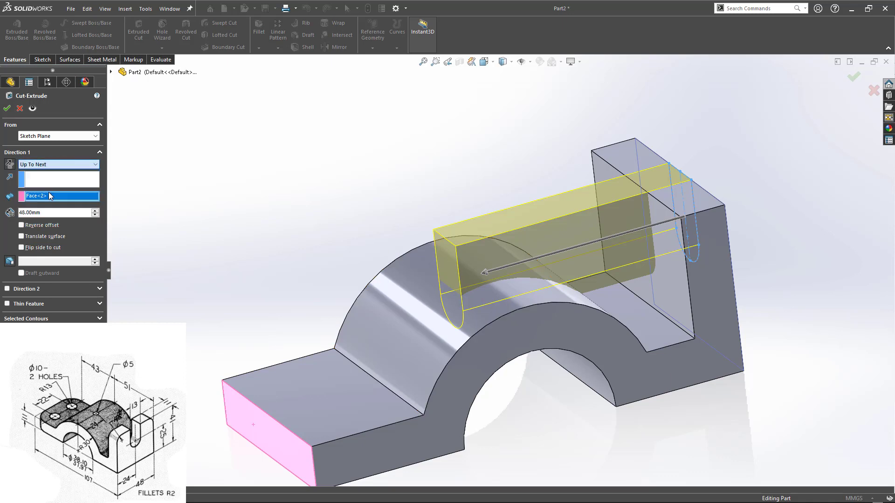
pyautogui.click(7, 108)
pyautogui.moveTo(354, 193); pyautogui.dragTo(370, 184, button='middle')
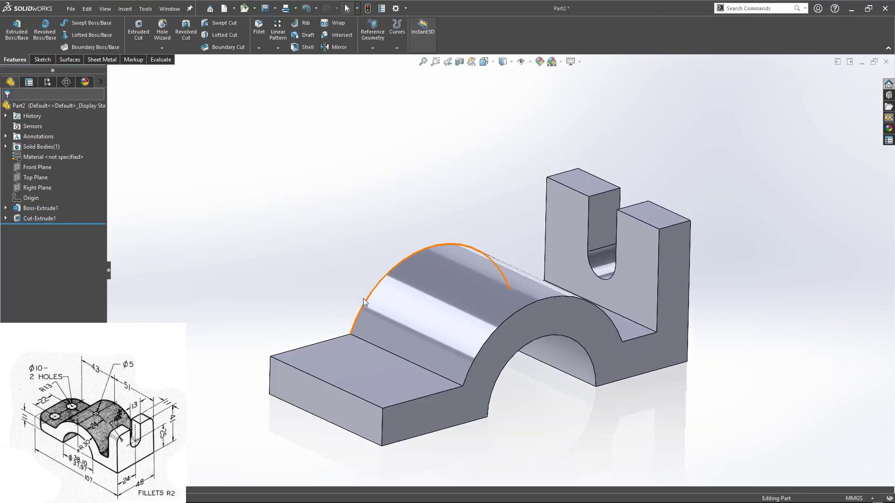
pyautogui.scroll(2, 340, 299)
pyautogui.scroll(-2, 379, 369)
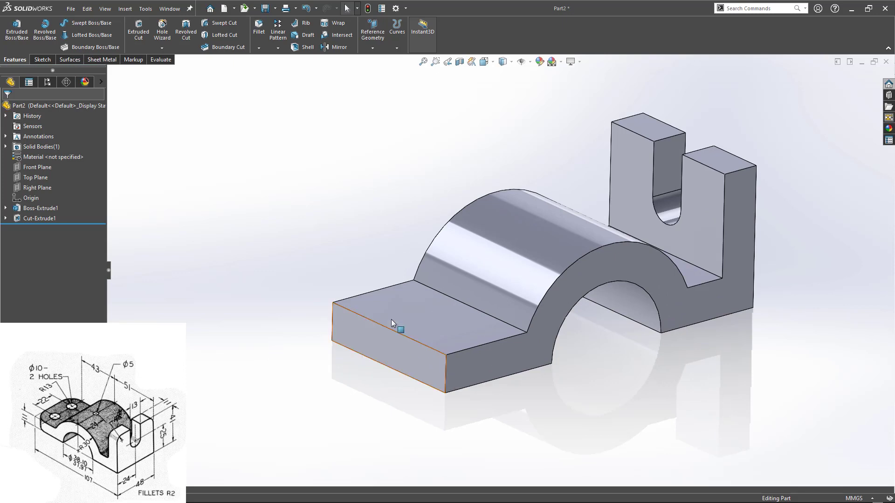
# Fillet the two outer top edges of the slotted upright wall with a 6 mm radius, using full preview.
pyautogui.click(745, 173)
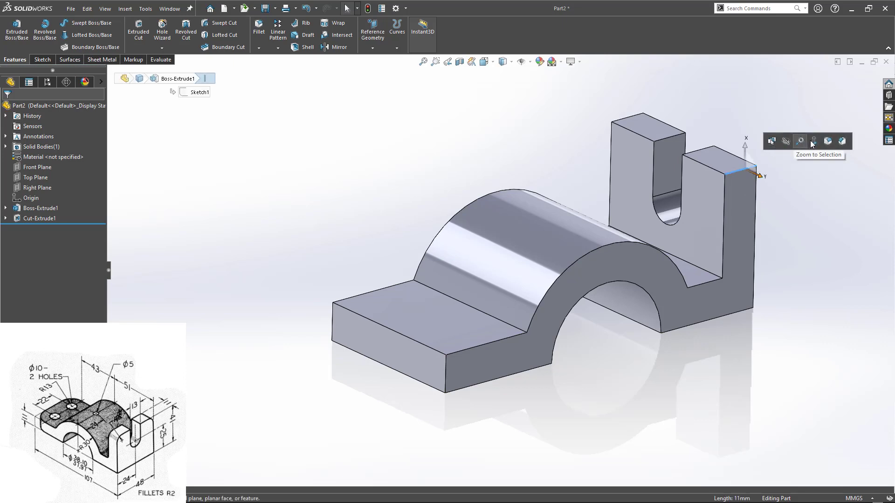
pyautogui.click(828, 140)
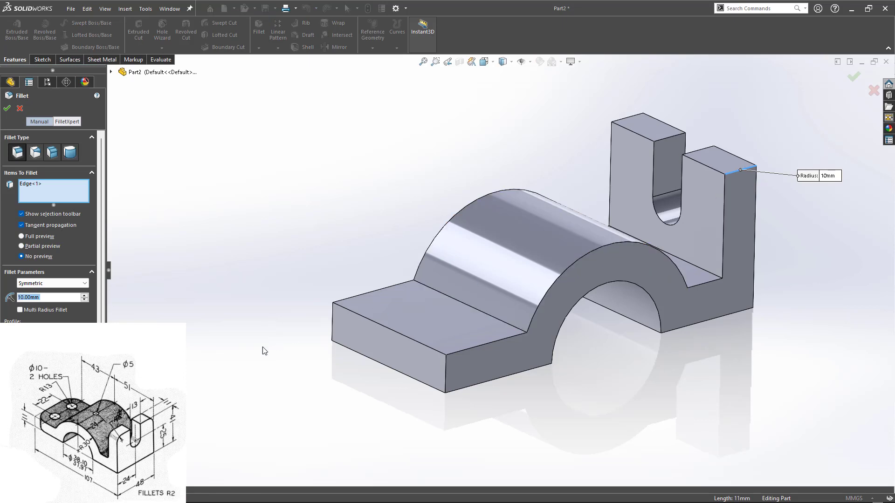
pyautogui.click(22, 236)
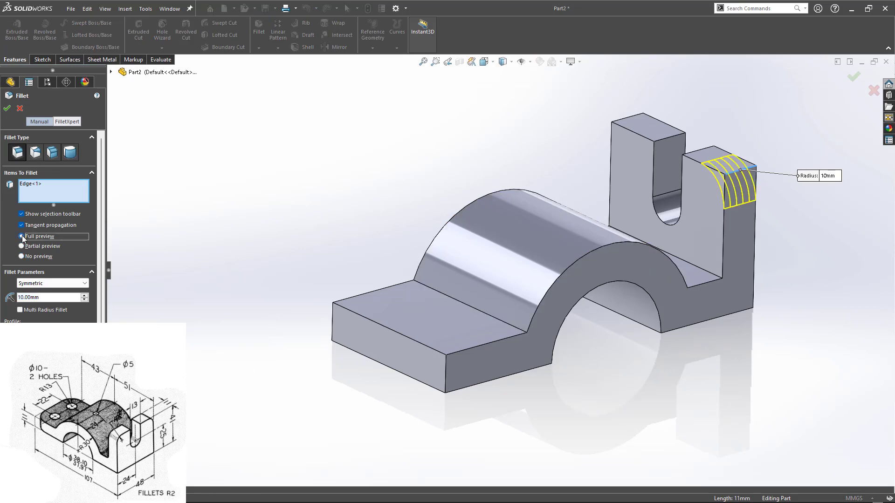
pyautogui.click(22, 298)
pyautogui.doubleClick(23, 297)
pyautogui.write('6')
pyautogui.press('Return')
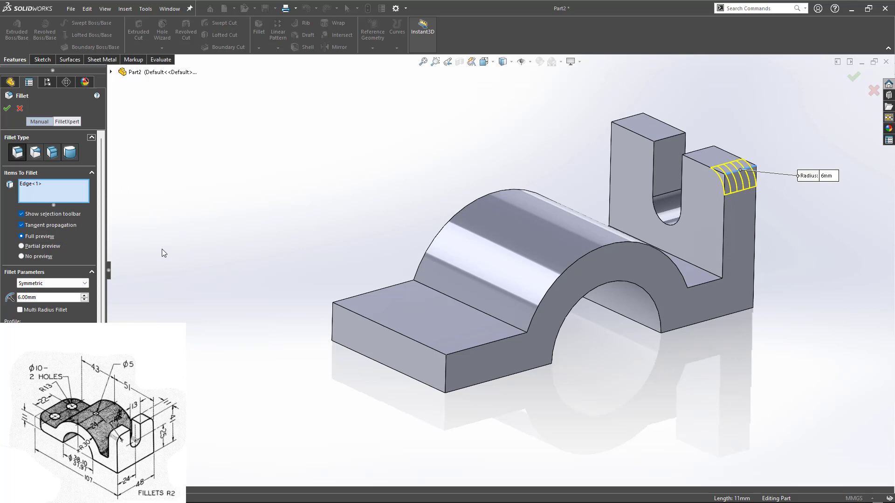
pyautogui.click(628, 117)
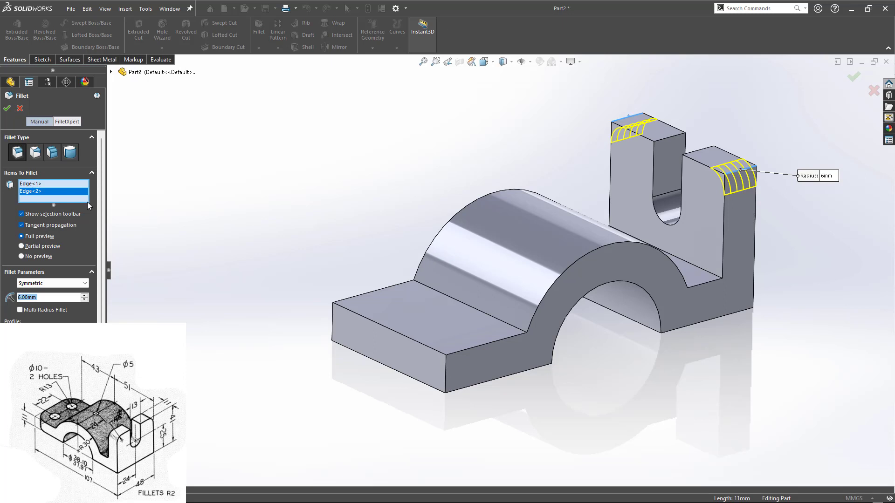
pyautogui.click(4, 109)
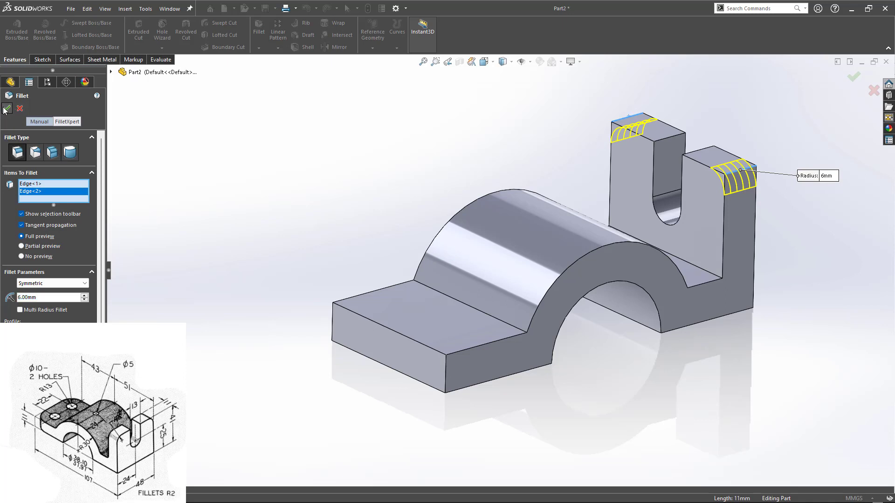
# Fillet the two vertical corner edges at the base plate's free end with a 13 mm radius.
pyautogui.click(449, 371)
pyautogui.click(528, 342)
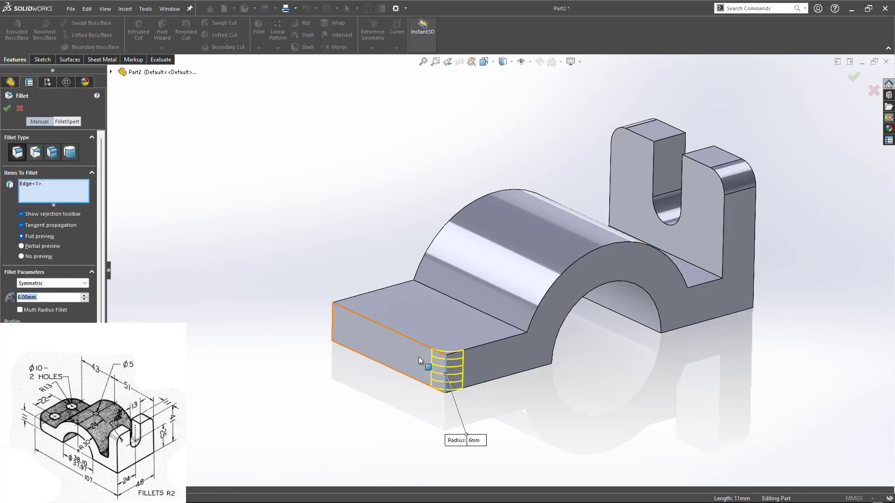
pyautogui.write('13')
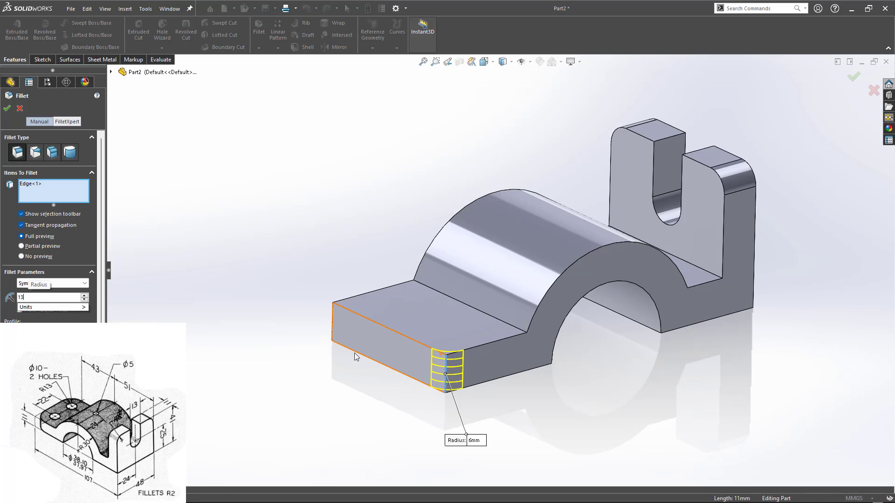
pyautogui.click(332, 324)
pyautogui.moveTo(298, 336); pyautogui.dragTo(289, 354, button='middle')
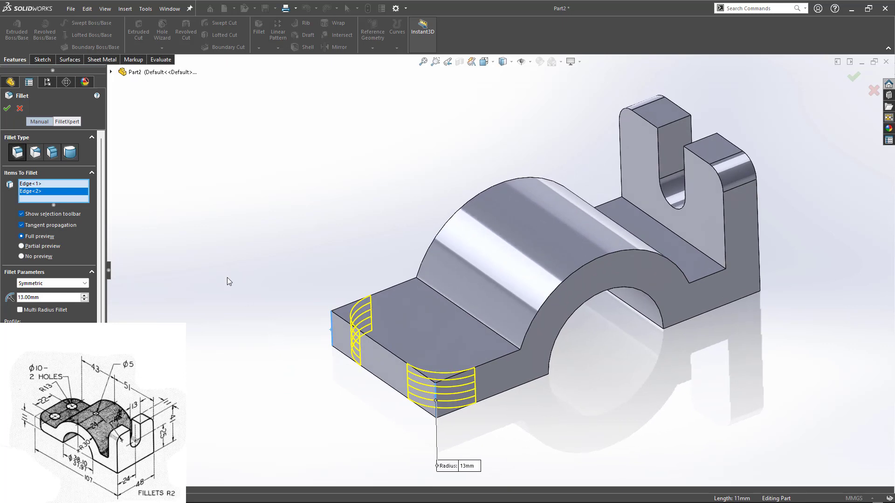
pyautogui.click(6, 108)
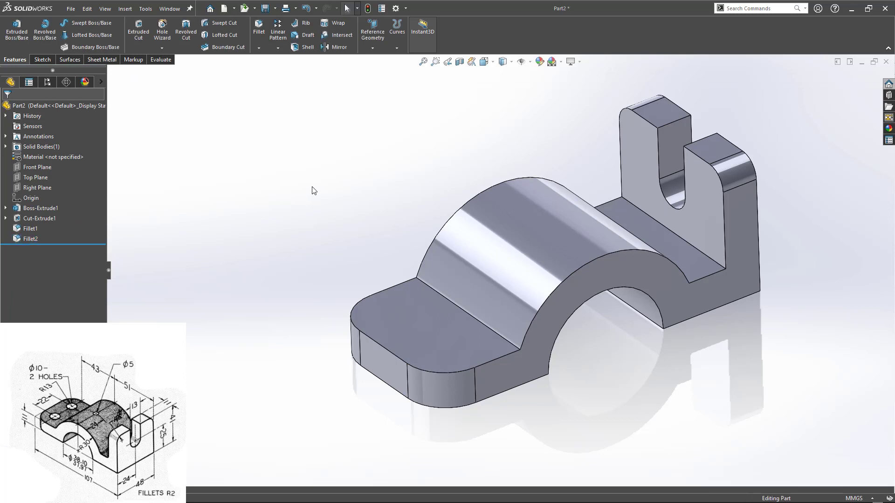
# Start a sketch on the base plate's top face and draw a 10 mm diameter circle centred on one rounded corner's arc.
pyautogui.press('f')
pyautogui.moveTo(377, 205); pyautogui.dragTo(383, 247, button='middle')
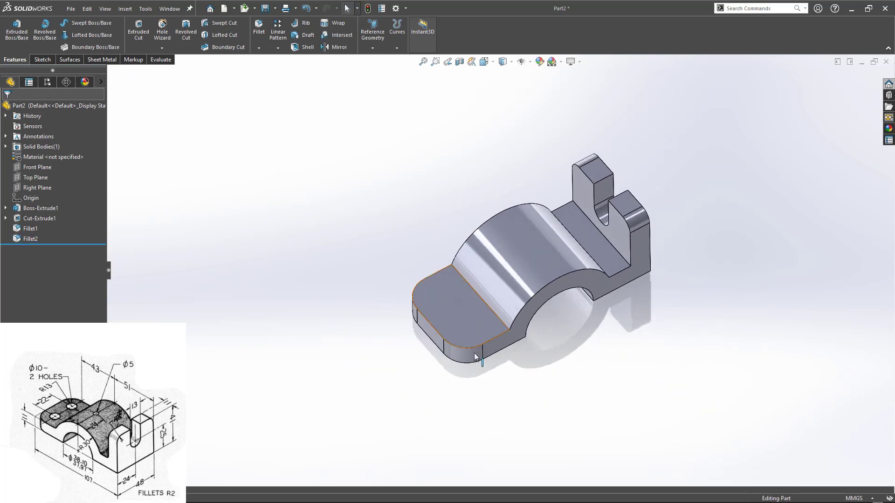
pyautogui.click(455, 315)
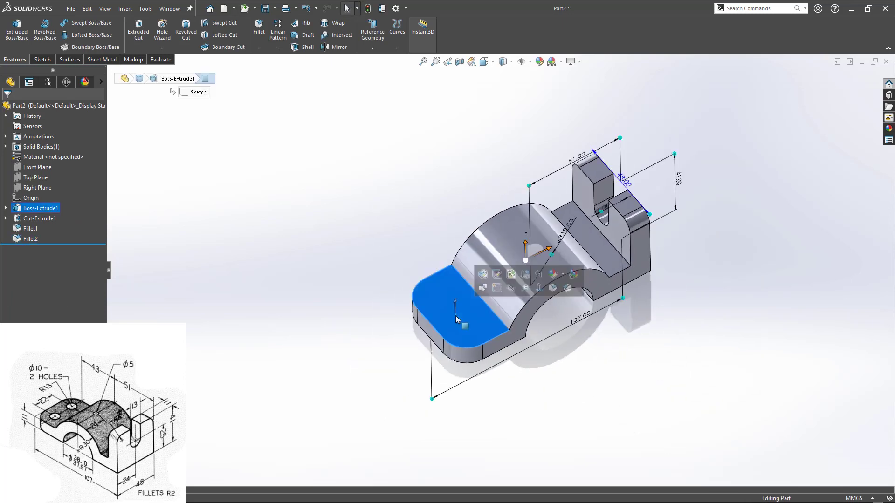
pyautogui.click(497, 289)
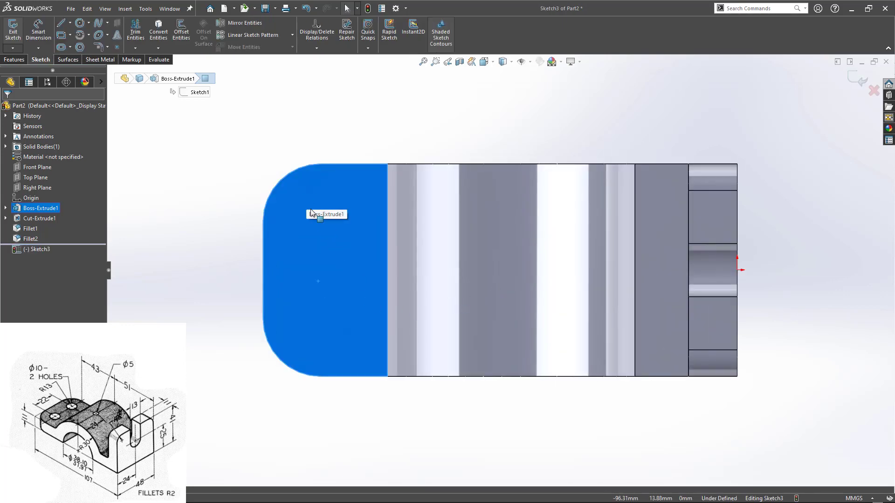
pyautogui.press('c')
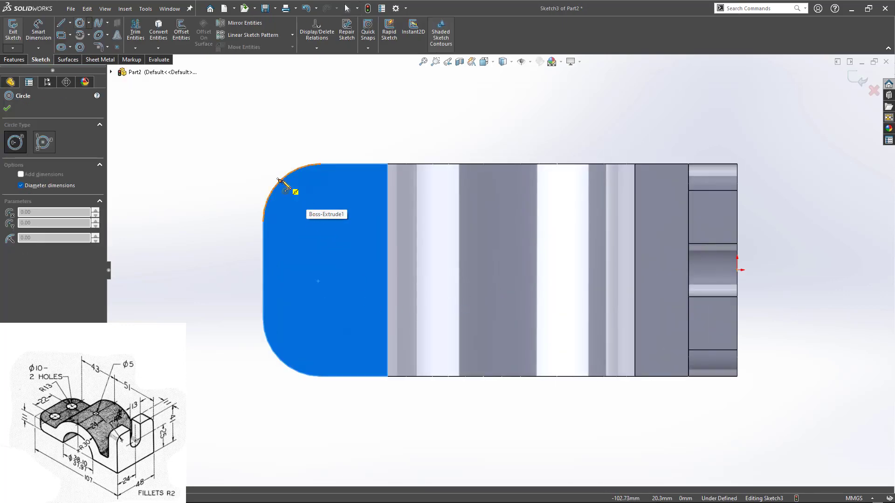
pyautogui.click(321, 222)
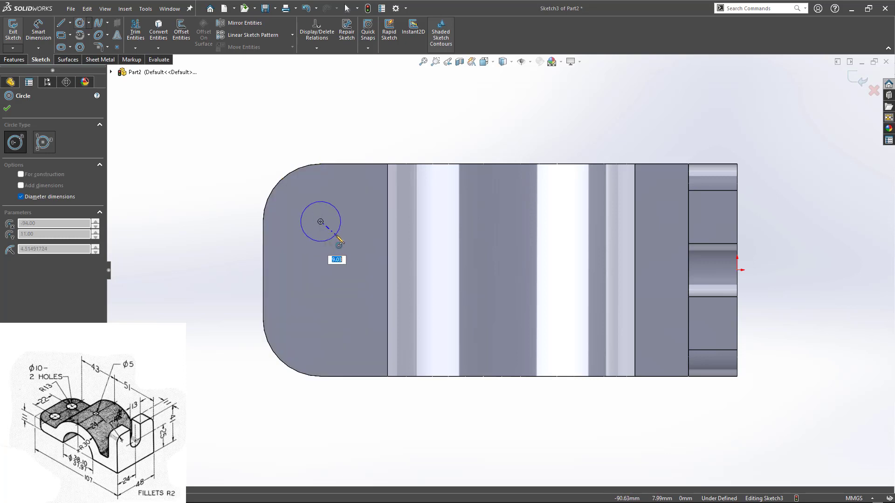
pyautogui.write('10')
pyautogui.press('Return')
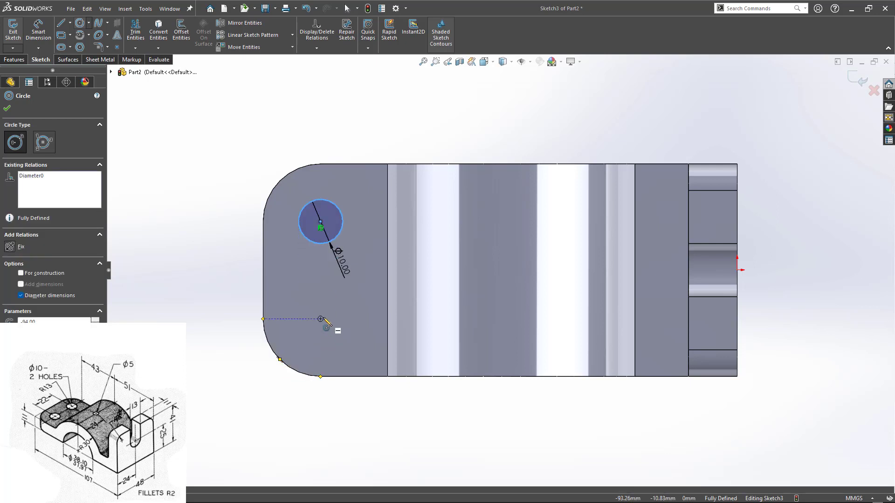
# Draw a second 10 mm diameter circle centred on the plate's other rounded corner arc and leave the Circle tool.
pyautogui.click(321, 318)
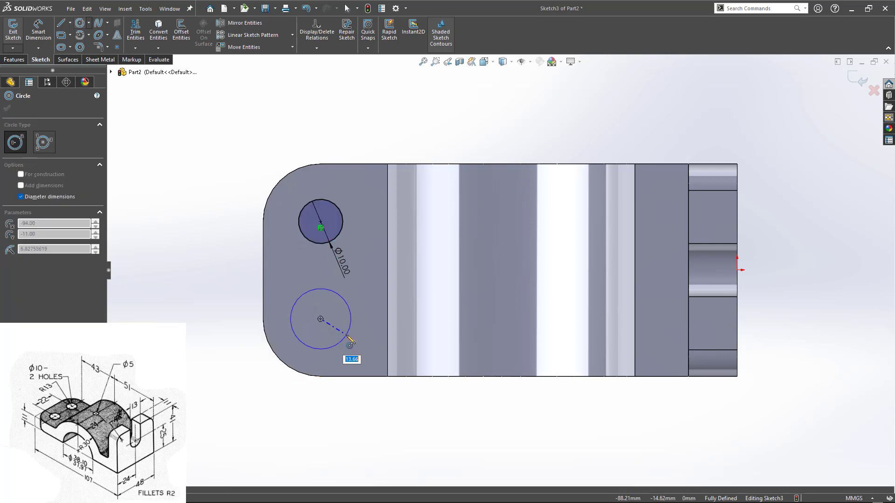
pyautogui.write('10')
pyautogui.press('Return')
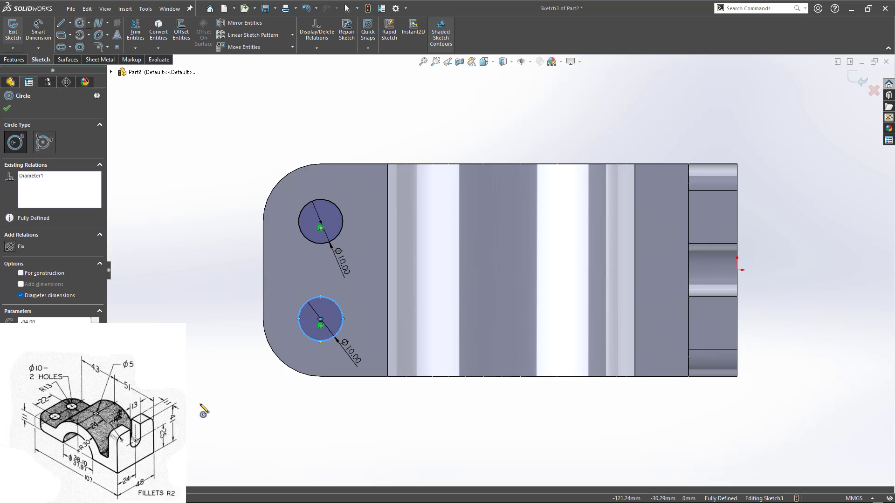
pyautogui.press('Escape')
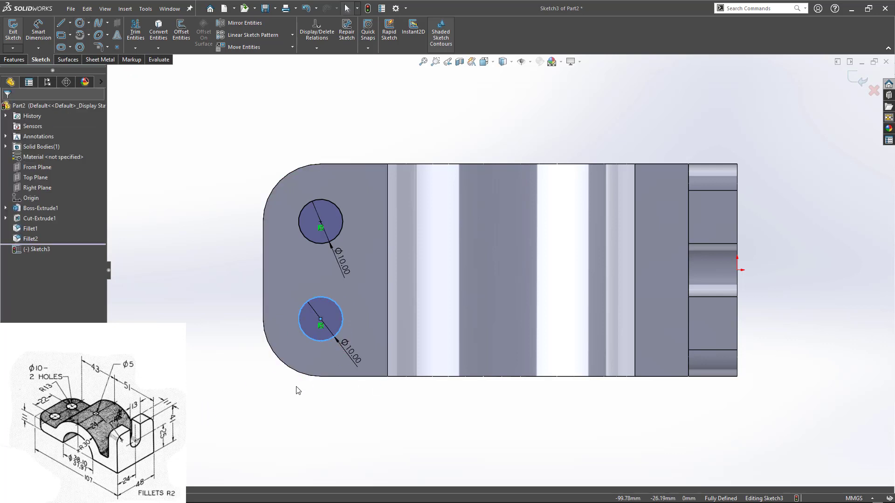
# Close the sketch containing the two 10 mm base hole circles.
pyautogui.click(267, 398)
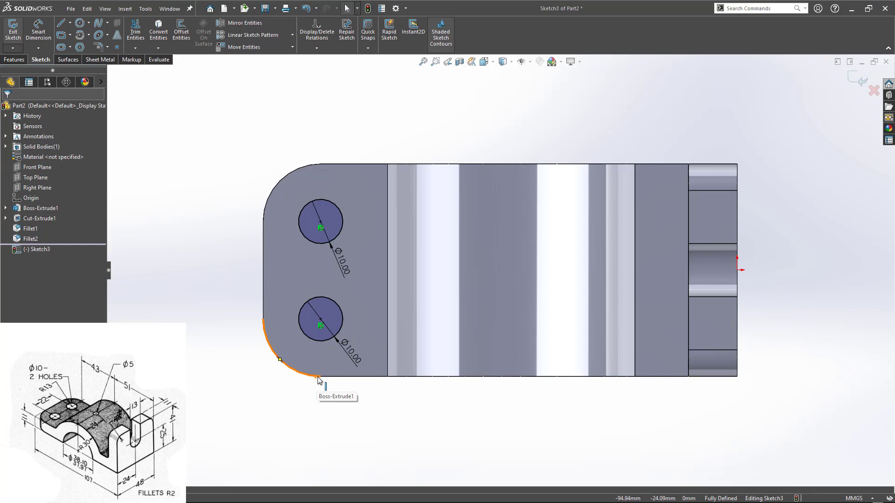
pyautogui.doubleClick(231, 330)
pyautogui.scroll(1, 260, 352)
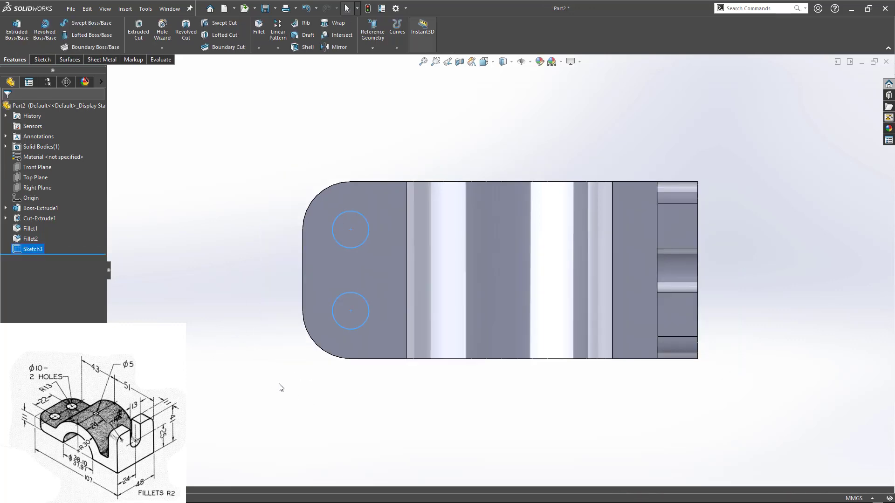
# Try to cut the two base holes by pulling the circle sketch down through the plate with Instant3D.
pyautogui.moveTo(280, 385)
pyautogui.mouseDown(button='middle')
pyautogui.moveTo(266, 326)
pyautogui.moveTo(326, 336)
pyautogui.moveTo(309, 238)
pyautogui.moveTo(278, 252)
pyautogui.moveTo(269, 209)
pyautogui.mouseUp(button='middle')
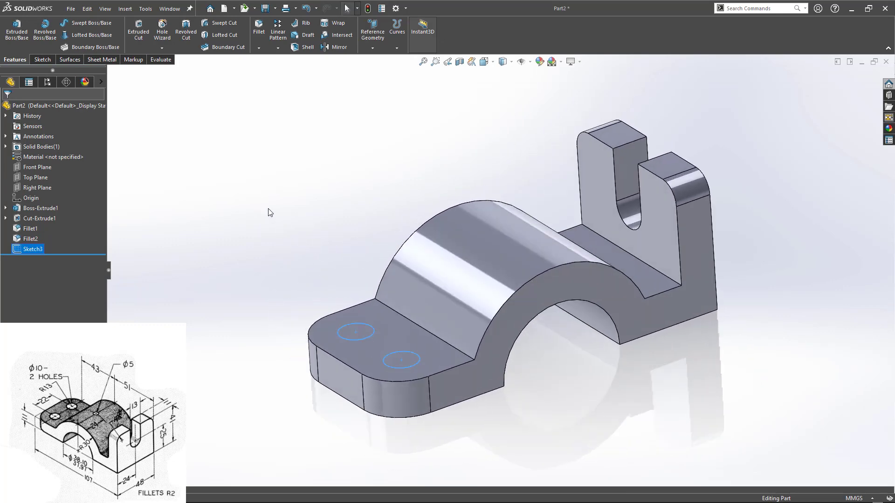
pyautogui.click(354, 324)
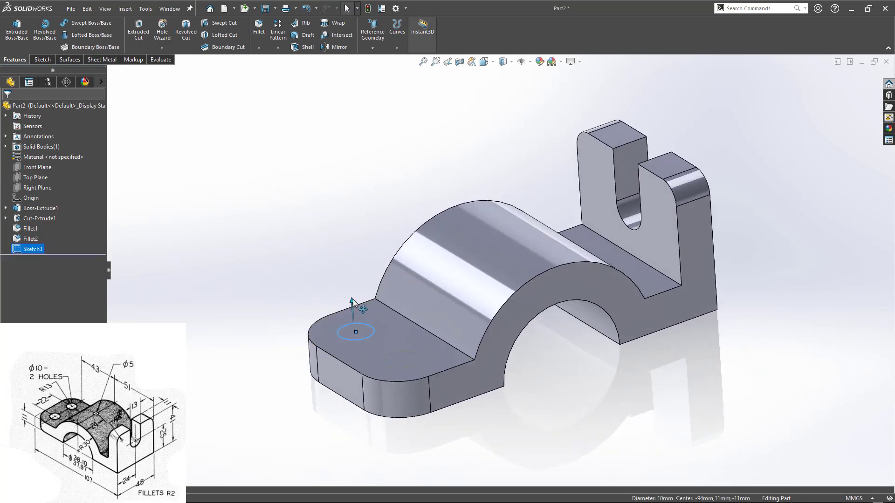
pyautogui.moveTo(351, 302); pyautogui.dragTo(353, 417)
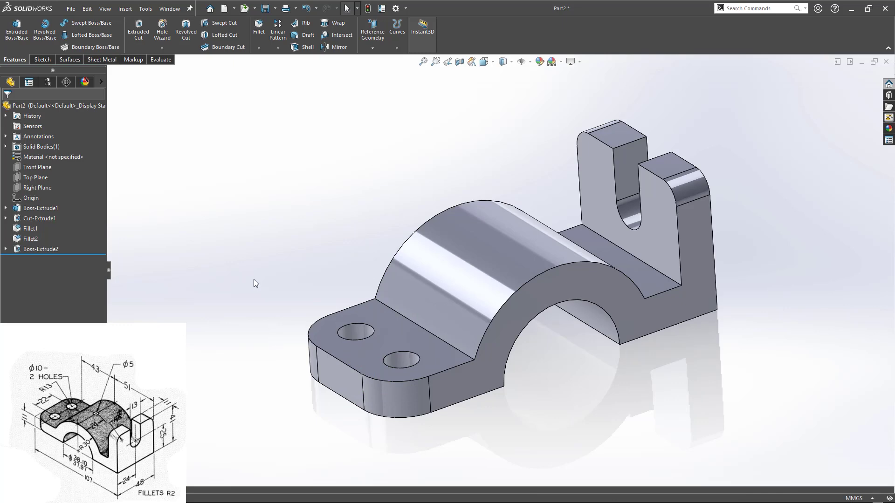
pyautogui.moveTo(253, 282); pyautogui.dragTo(249, 334, button='middle')
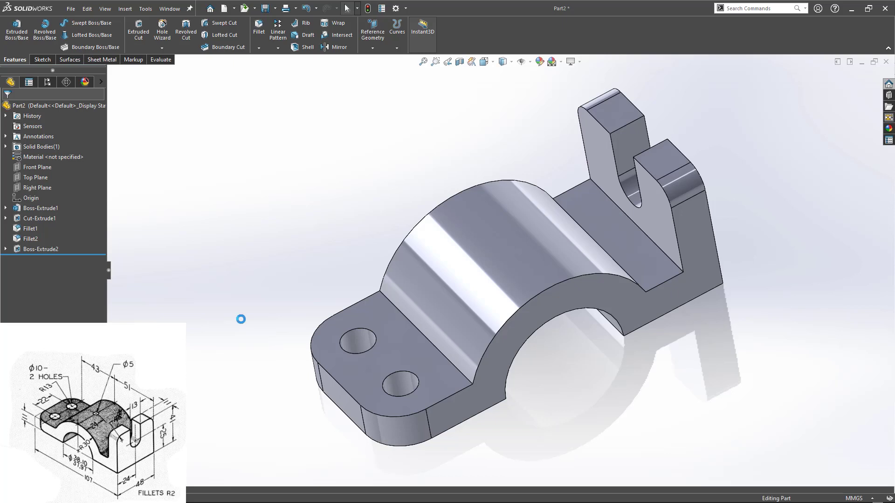
# Cut both 10 mm circles through the base plate with an Extruded Cut set to Up To Next.
pyautogui.click(138, 31)
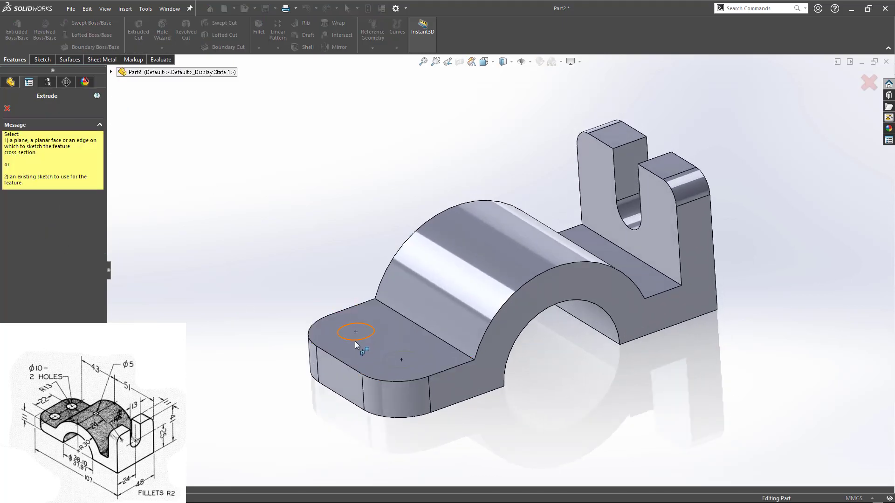
pyautogui.click(354, 341)
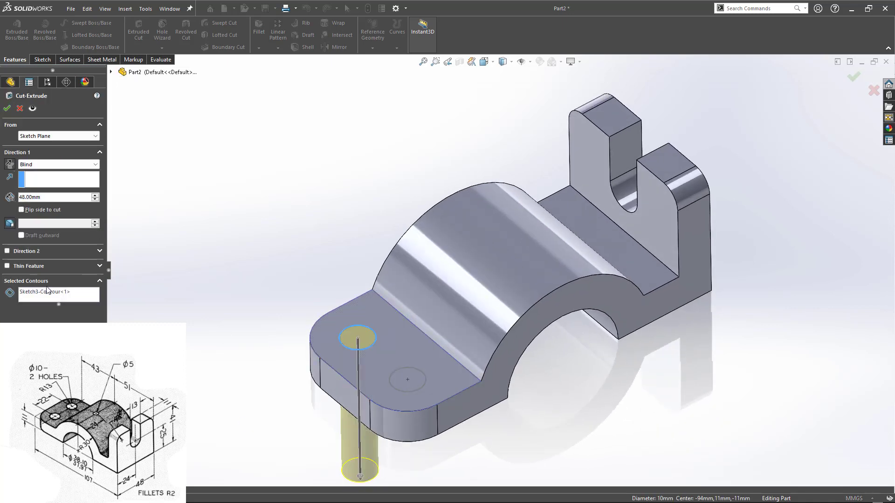
pyautogui.click(59, 298)
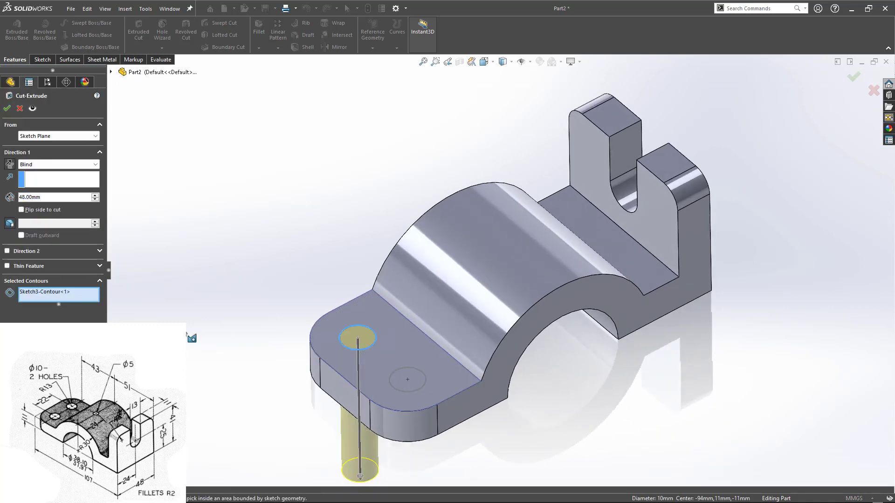
pyautogui.click(415, 384)
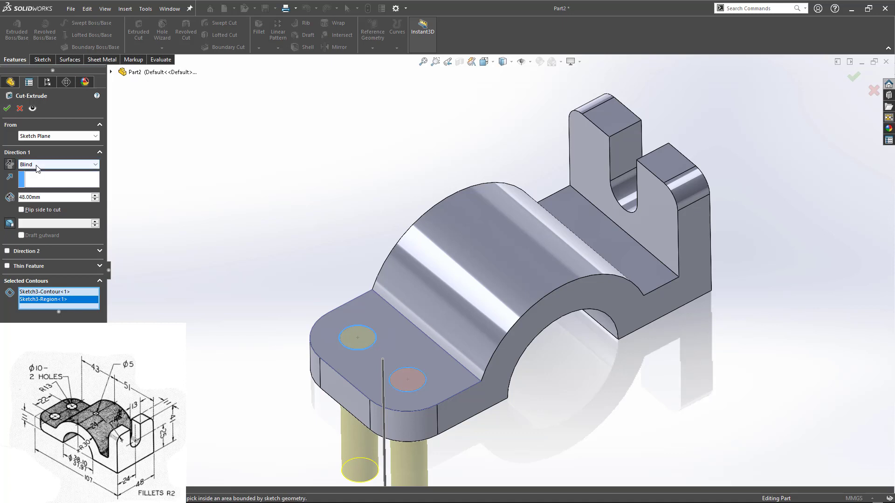
pyautogui.click(51, 164)
pyautogui.click(46, 192)
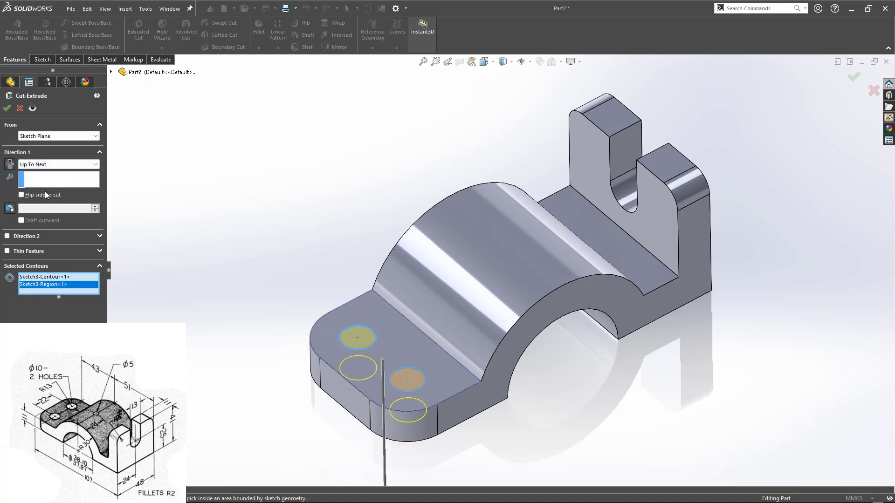
pyautogui.click(7, 108)
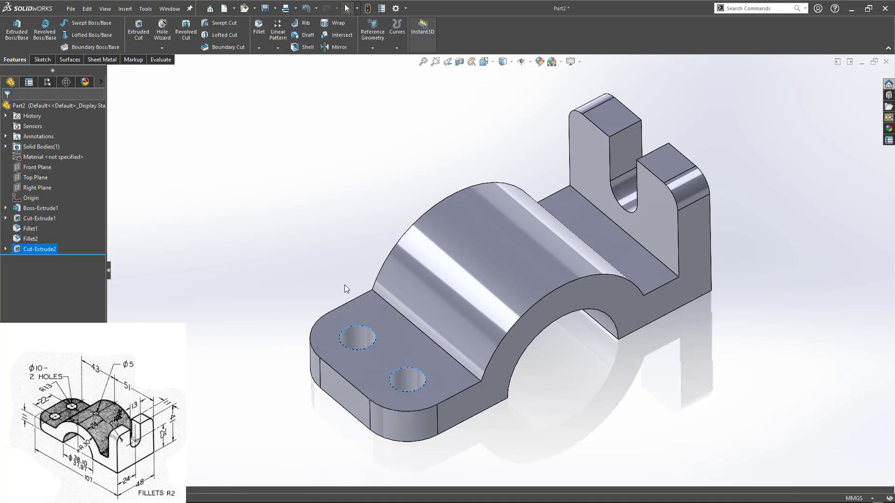
pyautogui.click(308, 331)
# Start a sketch on the base plate's underside and draw a 5 mm diameter circle beneath the arch, level with the origin.
pyautogui.moveTo(309, 331); pyautogui.dragTo(258, 347, button='middle')
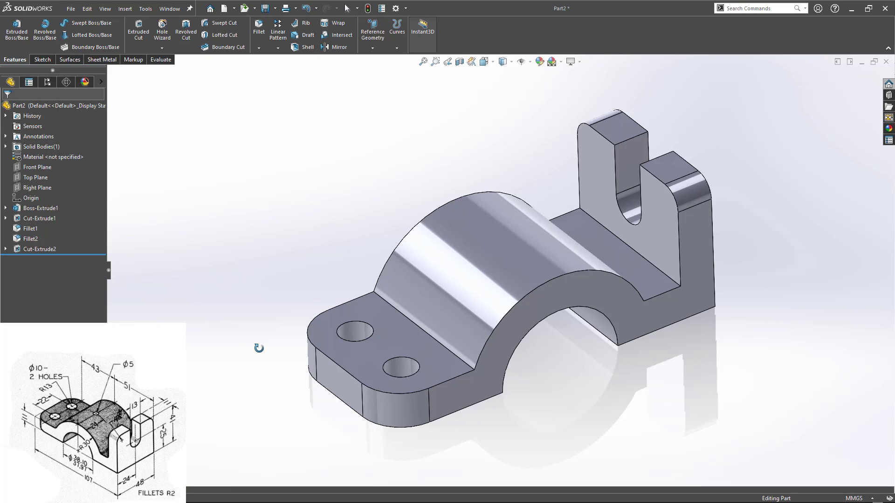
pyautogui.moveTo(258, 347); pyautogui.dragTo(261, 359, button='middle')
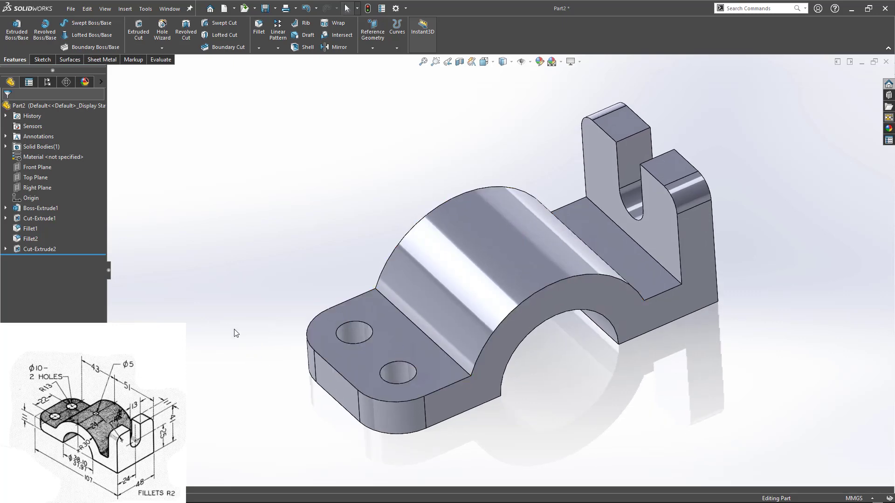
pyautogui.moveTo(238, 330); pyautogui.dragTo(371, 324, button='middle')
pyautogui.click(434, 322)
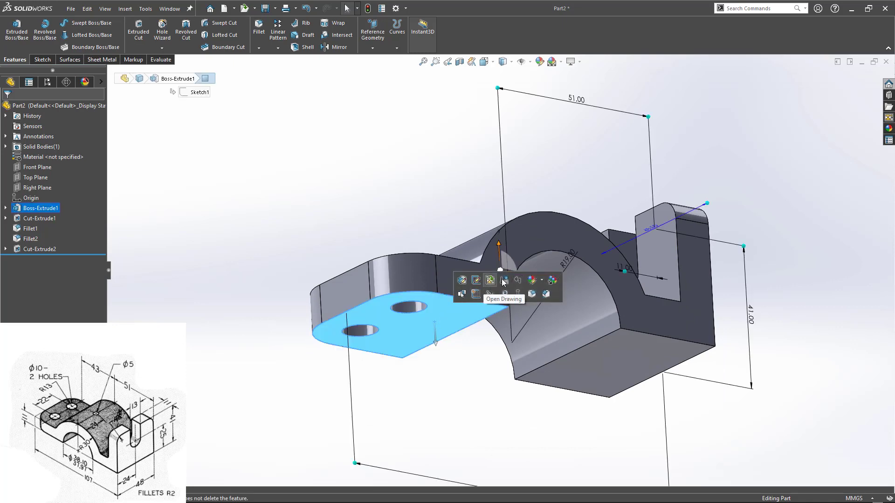
pyautogui.click(476, 295)
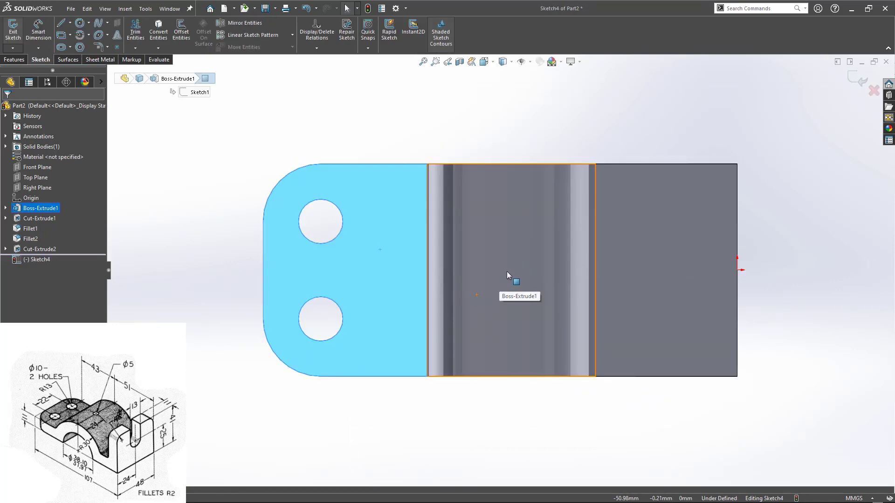
pyautogui.press('c')
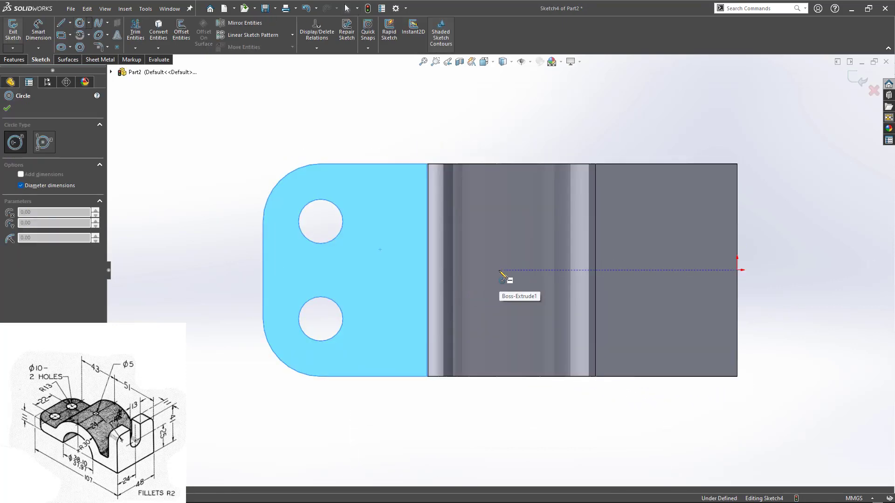
pyautogui.click(509, 271)
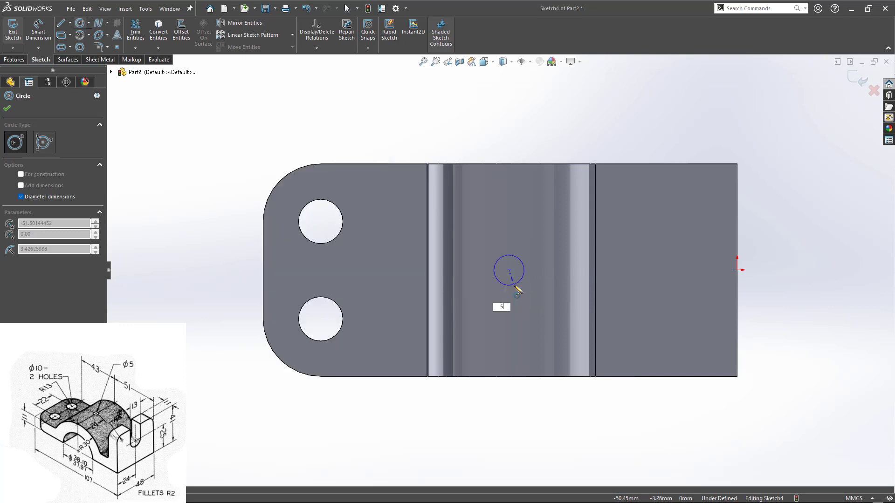
pyautogui.press('Return')
pyautogui.press('Escape')
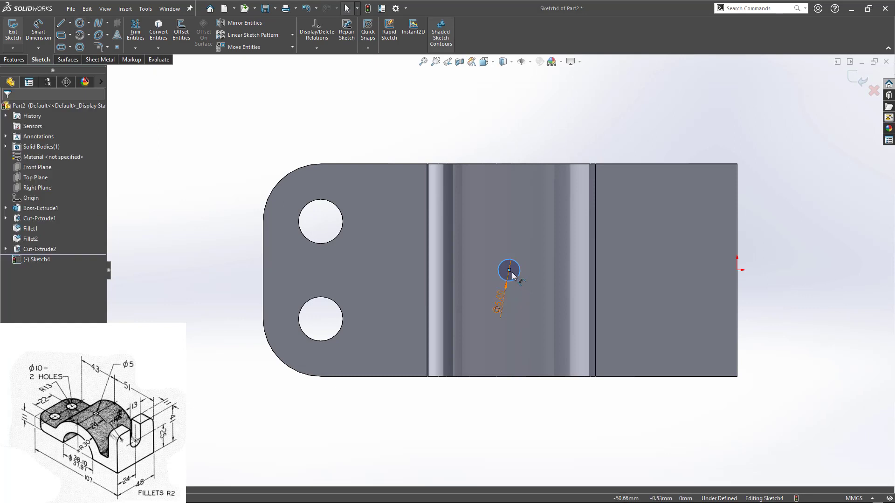
# Add a horizontal relation between the 5 mm circle's centre and the origin.
pyautogui.click(509, 270)
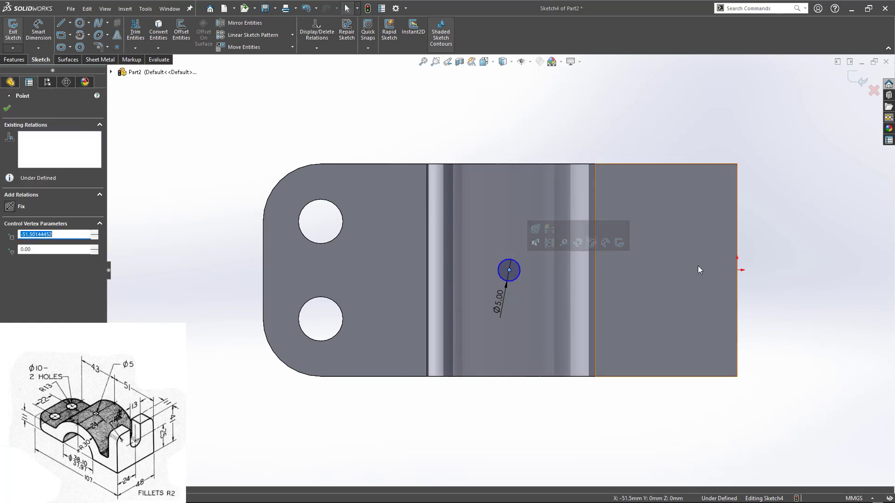
pyautogui.keyDown('ctrl'); pyautogui.click(737, 270); pyautogui.keyUp('ctrl')
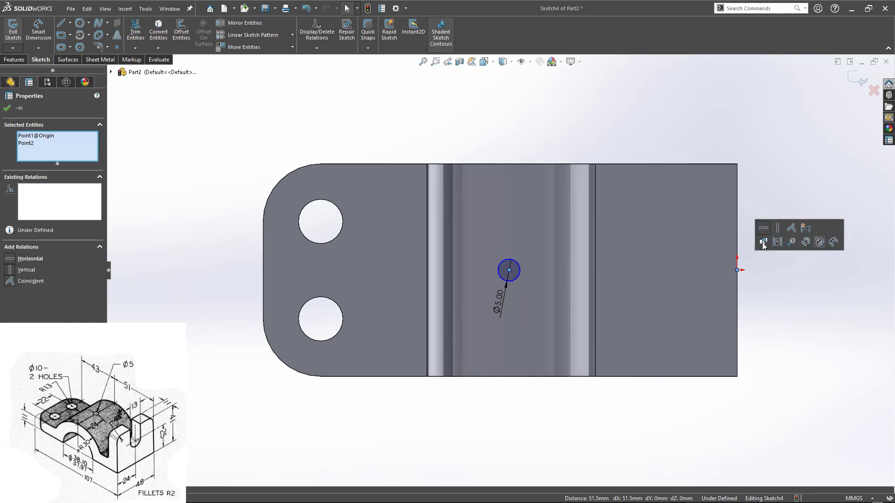
pyautogui.click(747, 214)
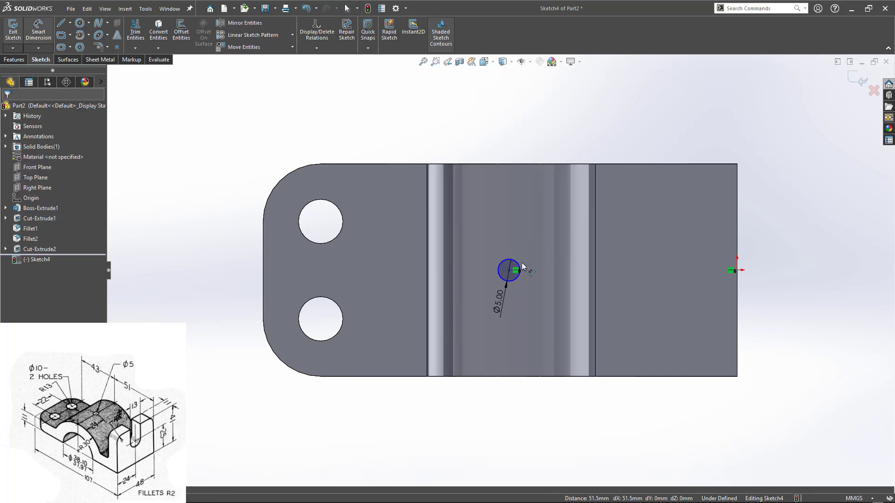
# Dimension the 5 mm circle's centre 51 mm from the base's edge at the wall end and close the sketch.
pyautogui.click(509, 270)
pyautogui.click(737, 240)
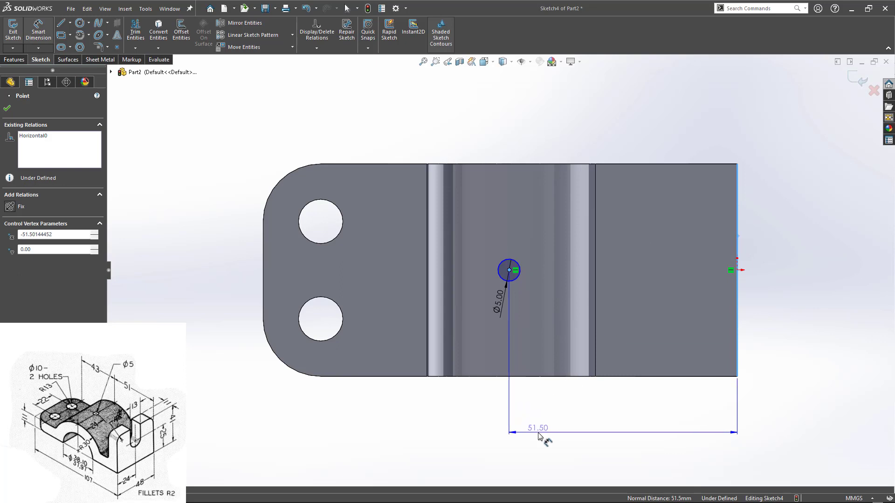
pyautogui.click(540, 435)
pyautogui.write('51')
pyautogui.press('Return')
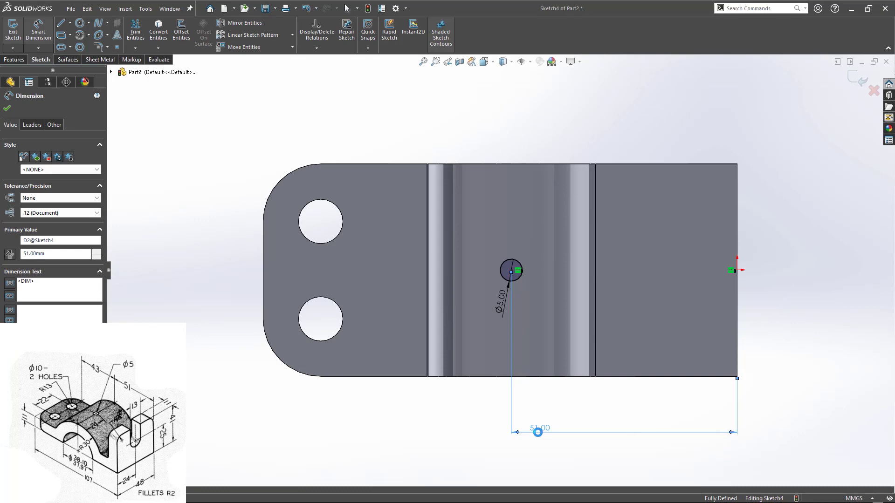
pyautogui.press('Escape')
pyautogui.hotkey('ctrl', 'b')
pyautogui.scroll(3, 557, 155)
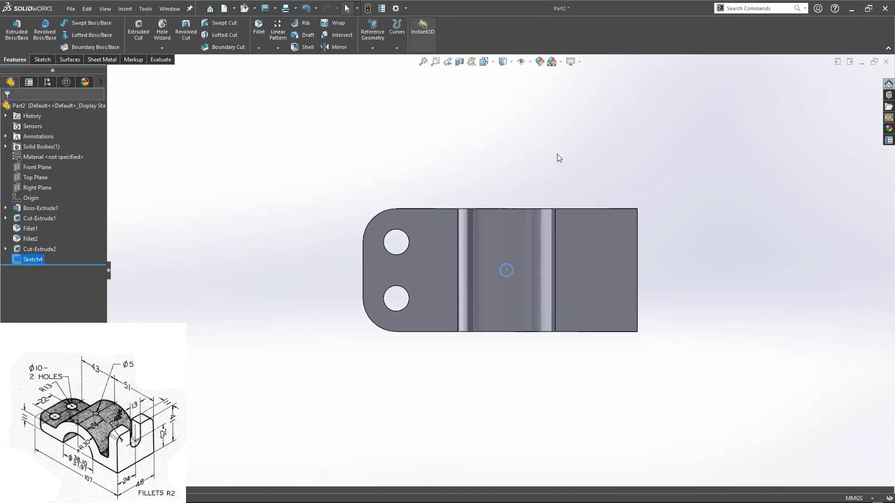
# Pull the 5 mm circle up through the top of the arch with Instant3D and convert the extrusion to a cut.
pyautogui.moveTo(558, 154); pyautogui.dragTo(543, 335, button='middle')
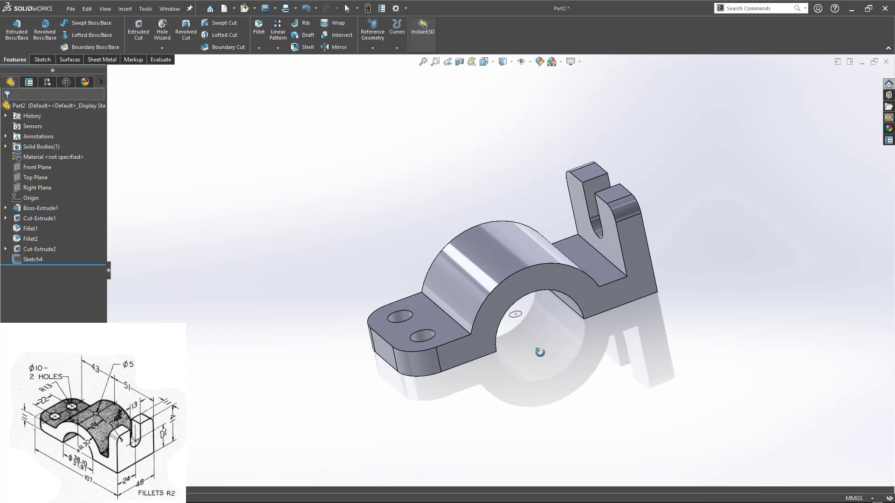
pyautogui.click(522, 312)
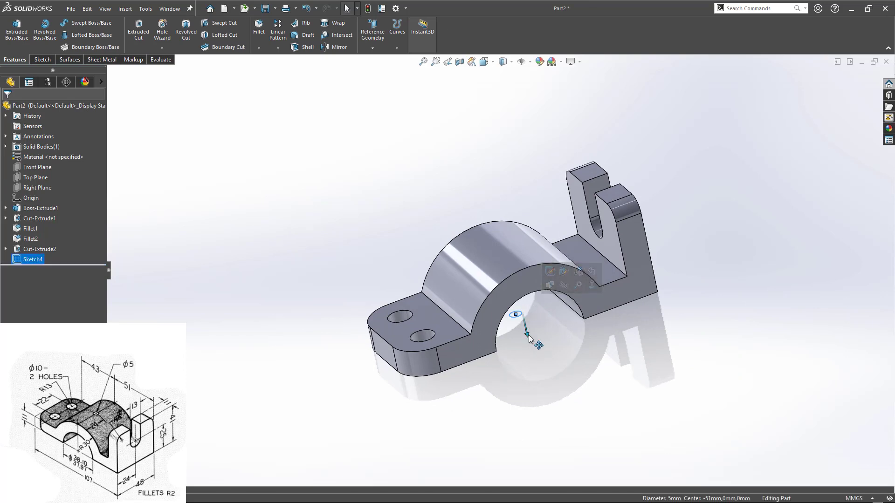
pyautogui.moveTo(528, 335); pyautogui.dragTo(510, 212)
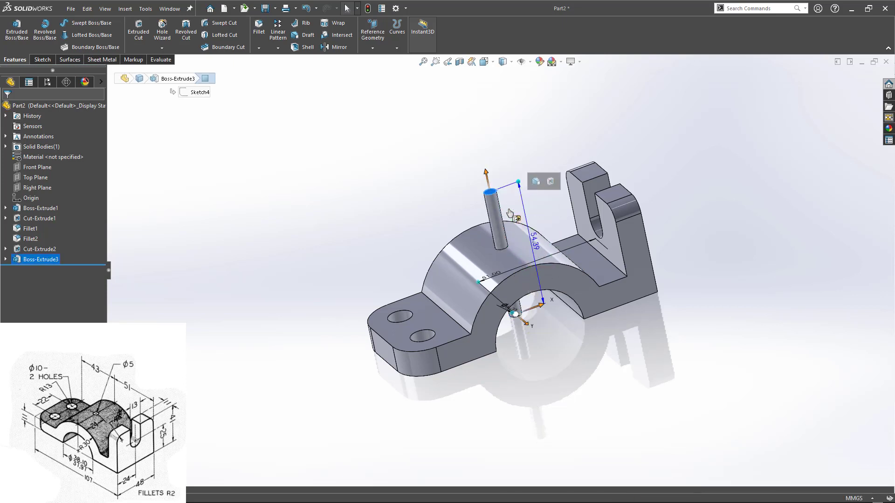
pyautogui.click(551, 183)
pyautogui.moveTo(543, 338); pyautogui.dragTo(513, 370, button='middle')
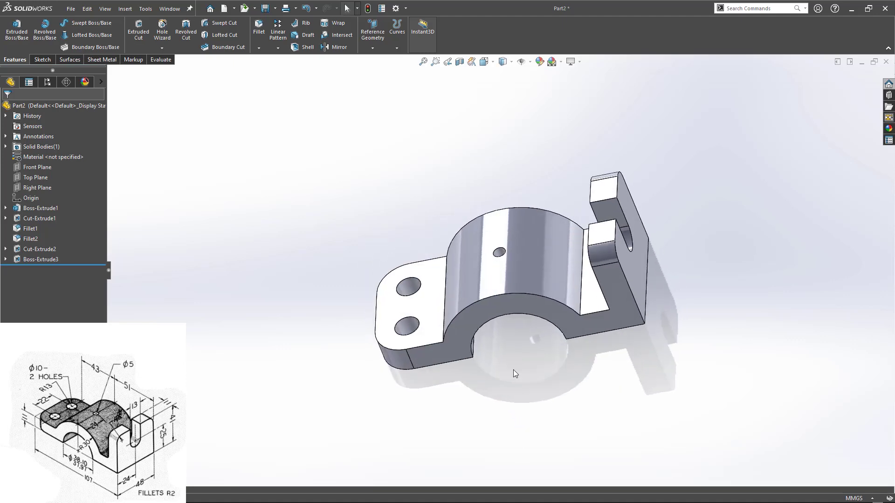
# Colour the whole bracket body light orange (RGB 252, 188, 132) and apply a plain white scene.
pyautogui.hotkey('ctrl', '7')
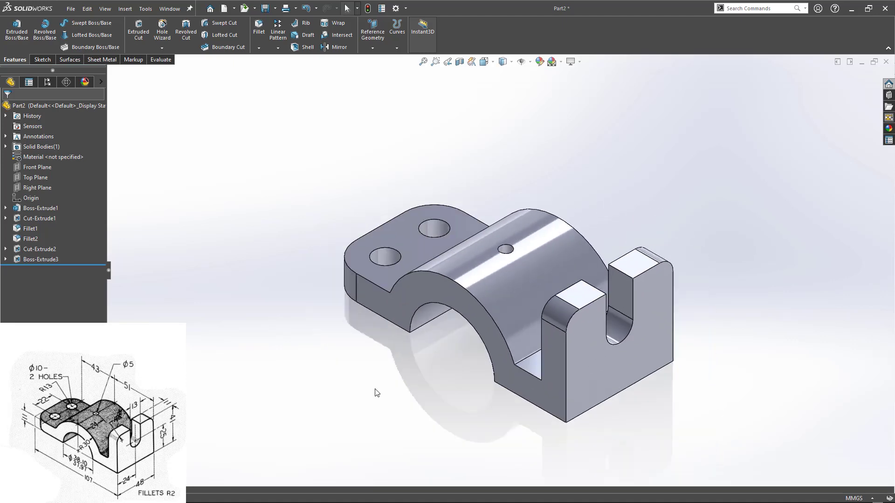
pyautogui.scroll(-2, 573, 459)
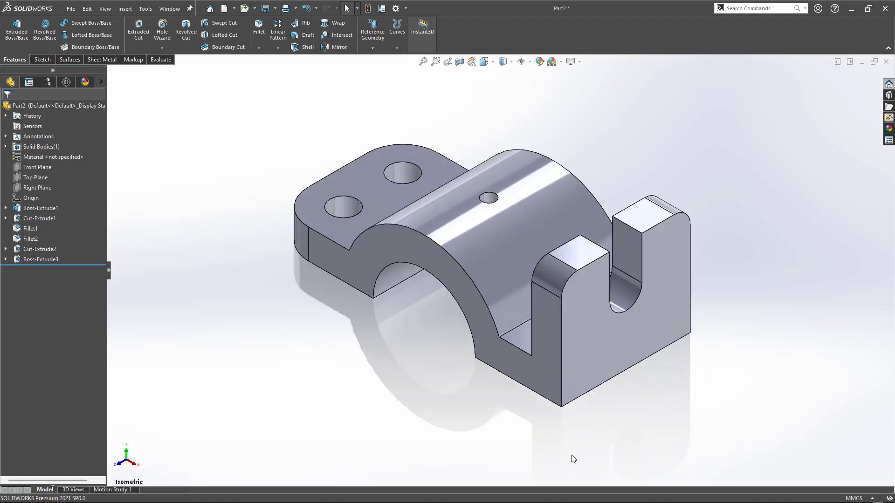
pyautogui.click(510, 225)
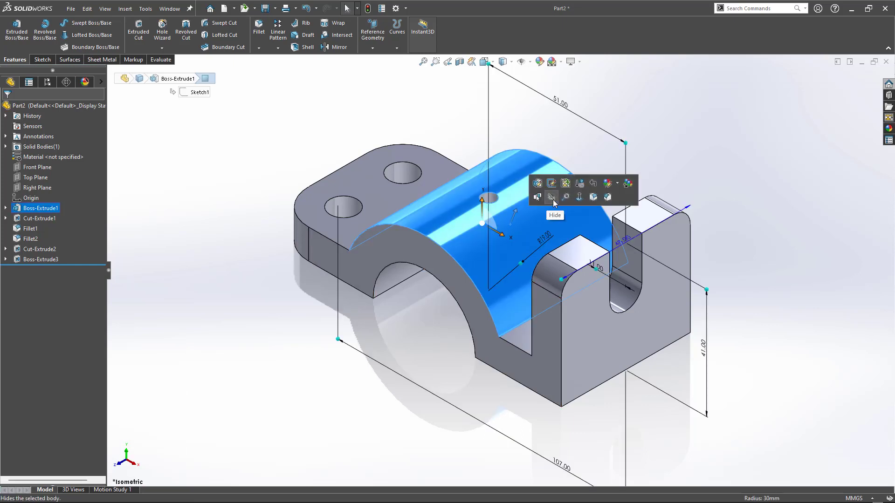
pyautogui.click(606, 184)
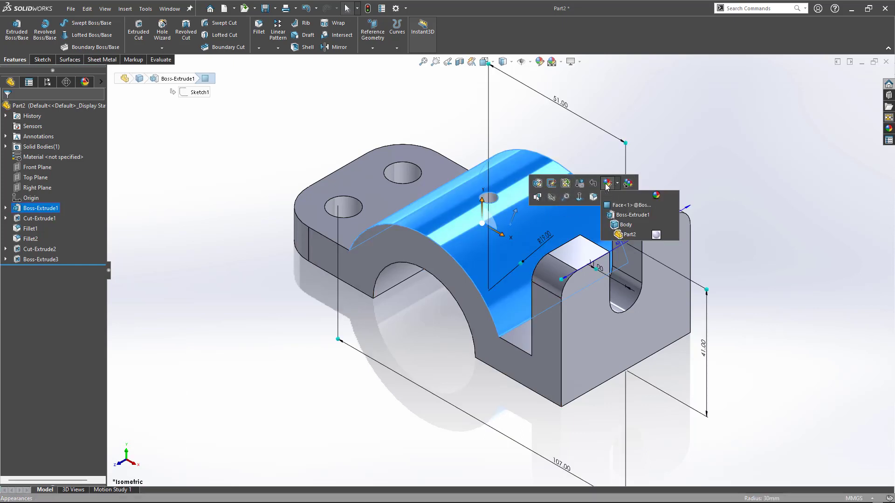
pyautogui.click(616, 218)
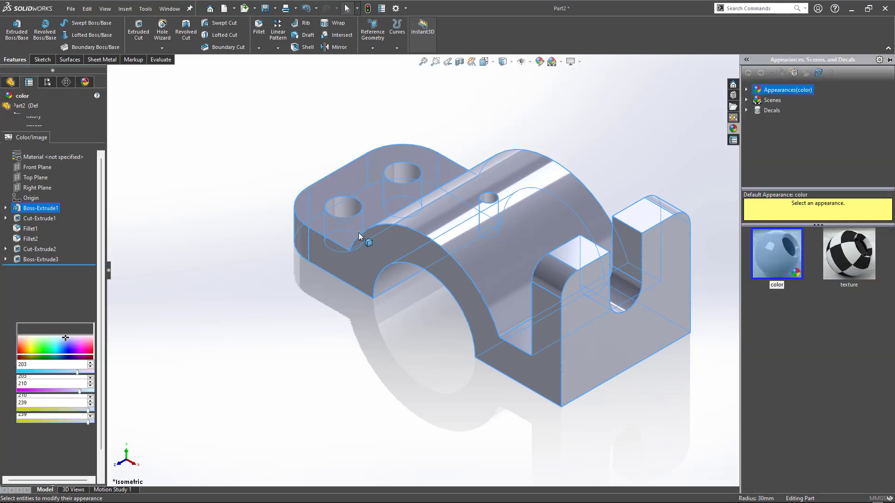
pyautogui.click(38, 306)
pyautogui.click(39, 300)
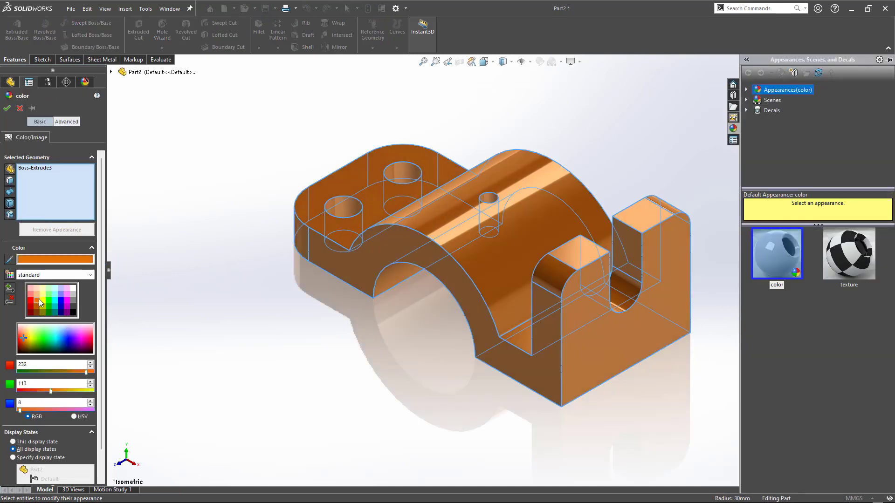
pyautogui.click(38, 295)
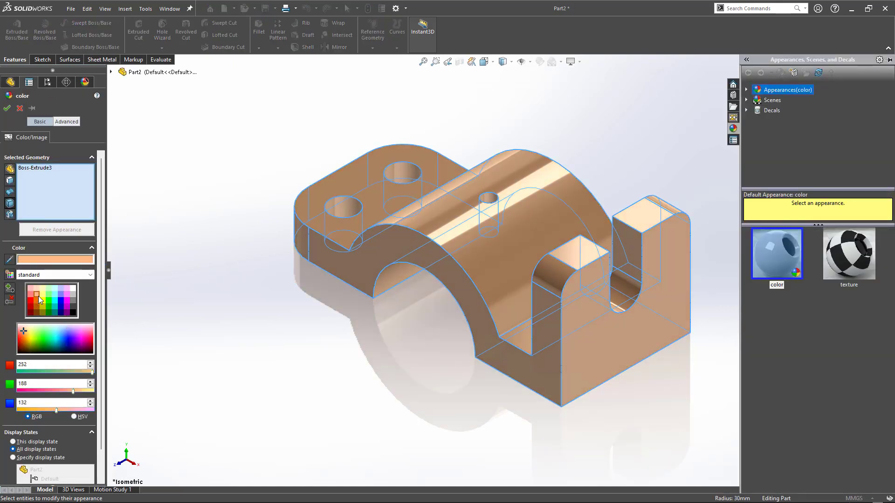
pyautogui.click(6, 108)
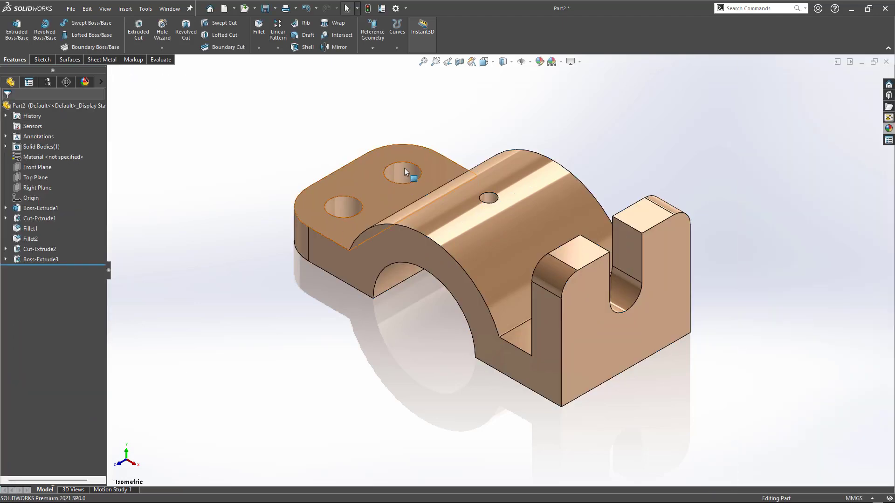
pyautogui.click(562, 65)
pyautogui.click(569, 86)
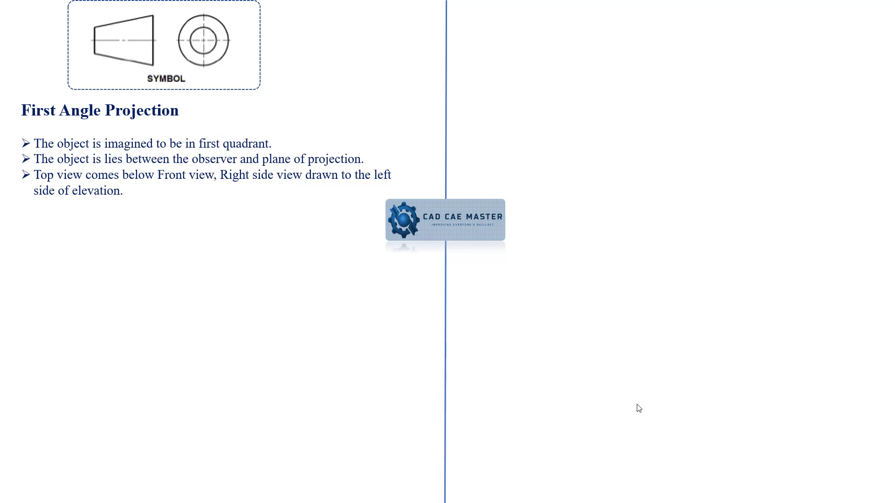
pyautogui.rightClick(173, 185)
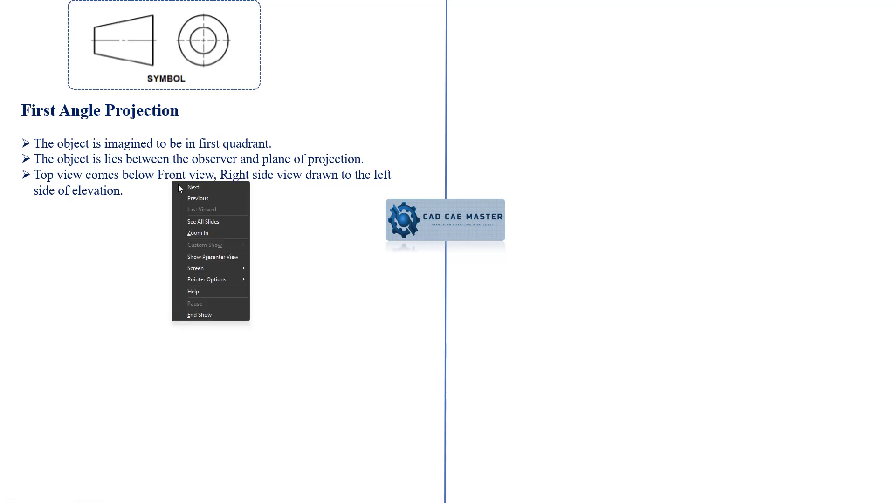
pyautogui.moveTo(208, 281)
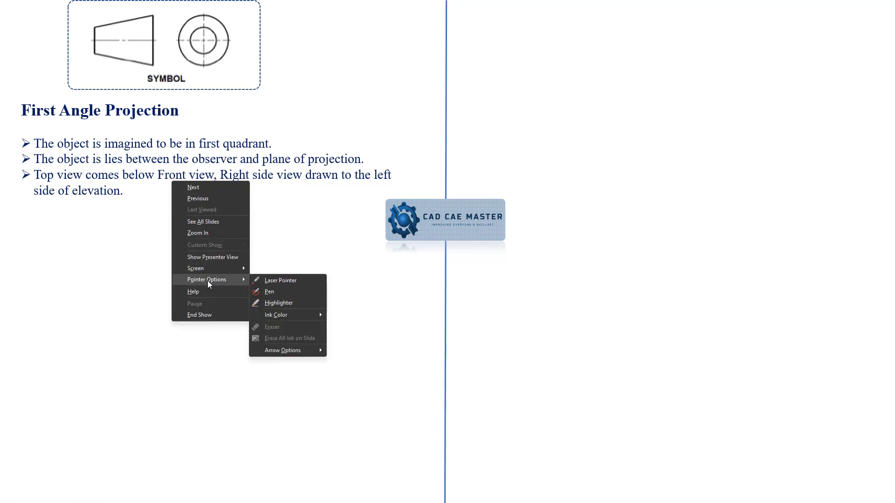
pyautogui.click(264, 283)
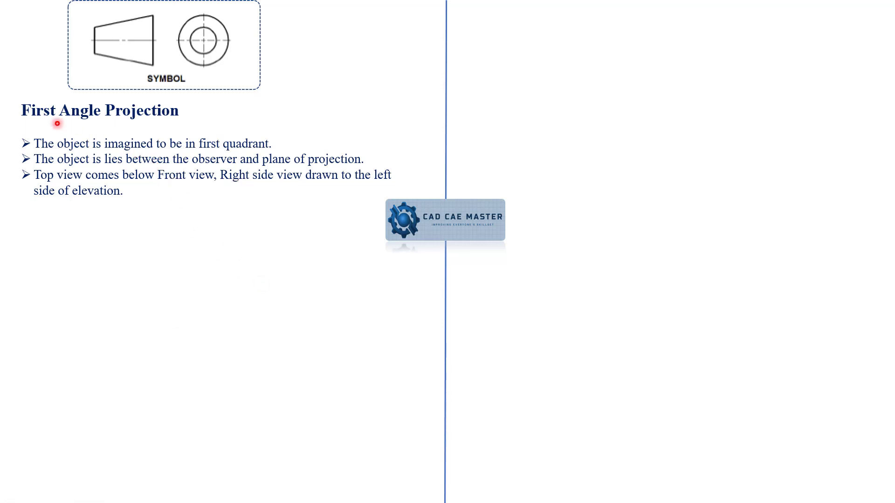
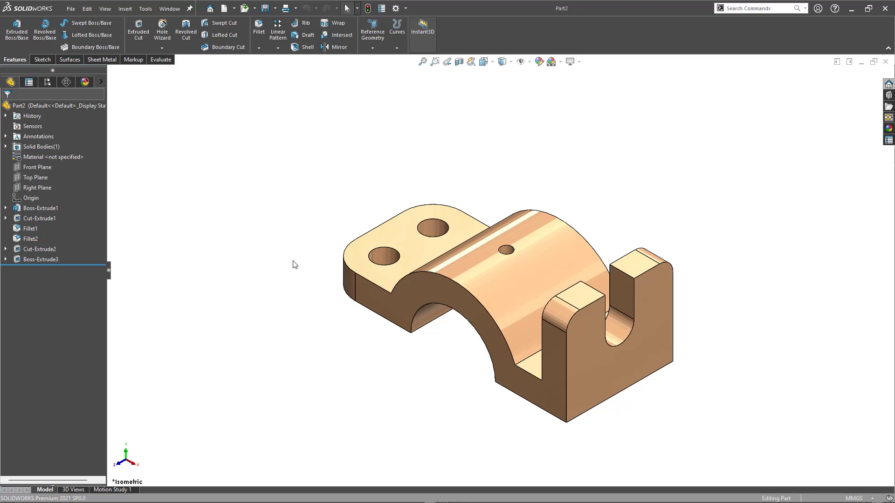
# Set the projection type for the four view viewport to Third Angle in the system's display options.
pyautogui.click(397, 11)
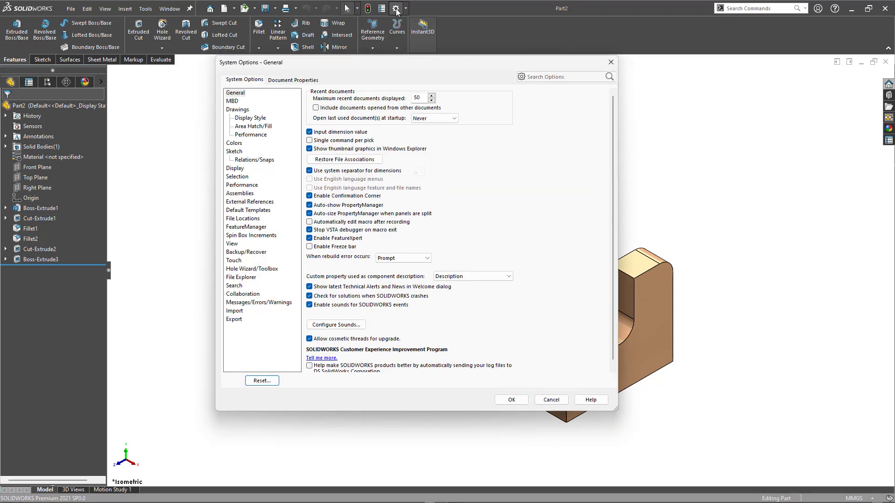
pyautogui.click(287, 80)
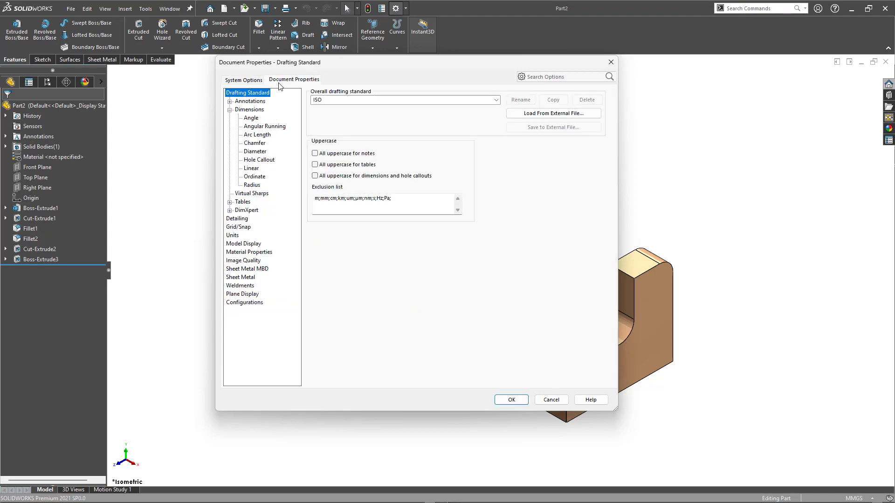
pyautogui.click(244, 79)
pyautogui.click(235, 168)
pyautogui.scroll(-3, 364, 279)
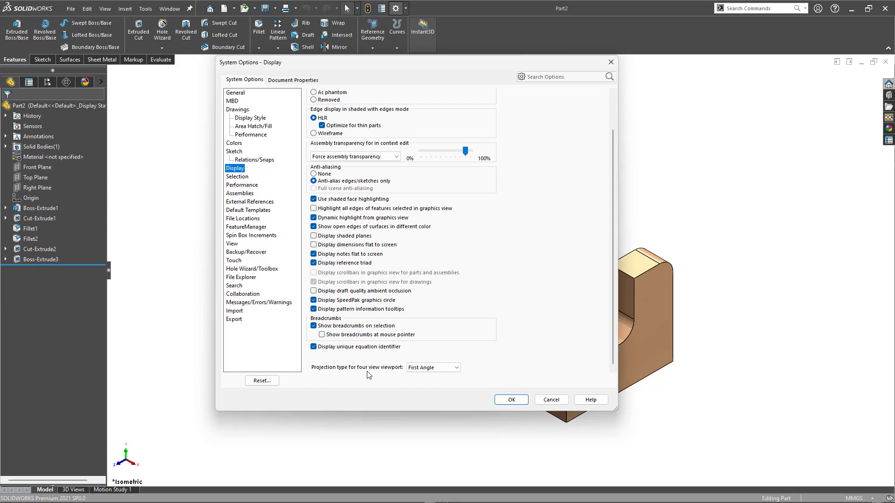
pyautogui.click(429, 368)
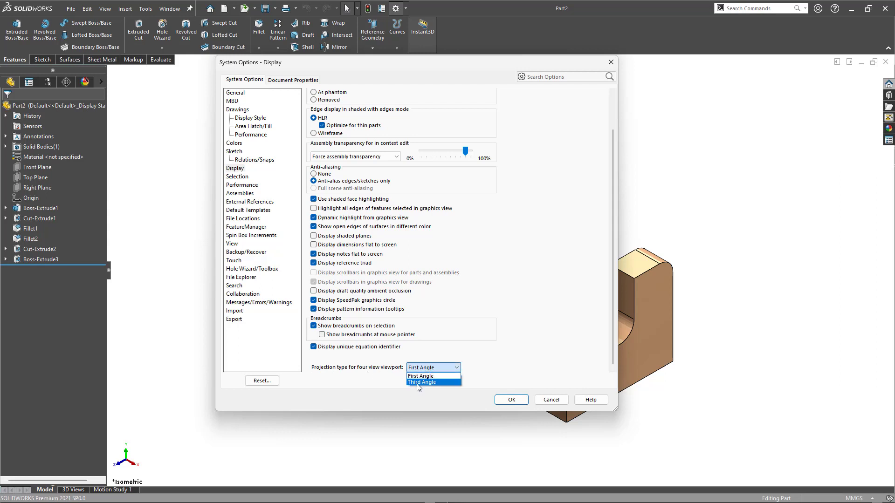
pyautogui.click(417, 383)
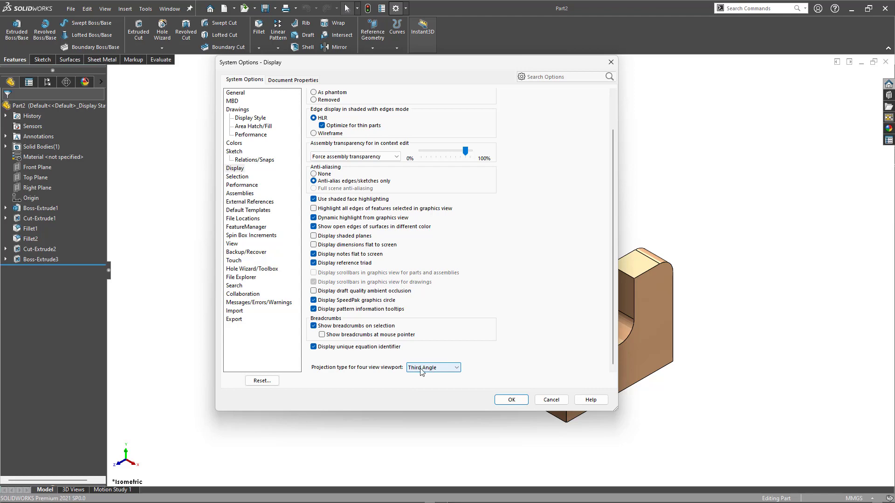
pyautogui.click(522, 403)
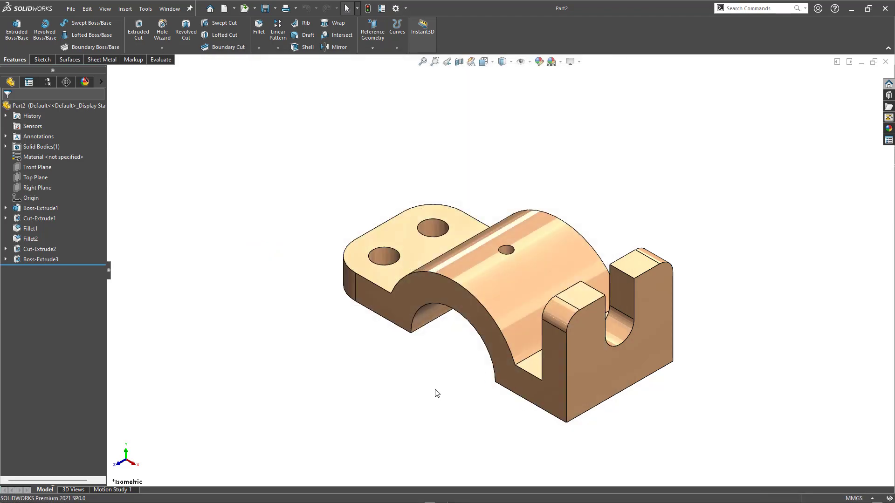
pyautogui.scroll(1, 438, 390)
pyautogui.scroll(-2, 681, 181)
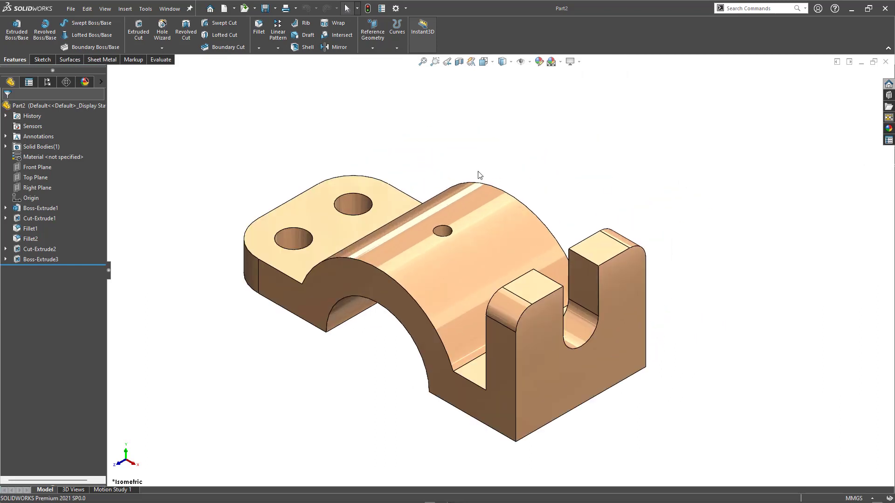
pyautogui.scroll(1, 479, 175)
pyautogui.click(224, 8)
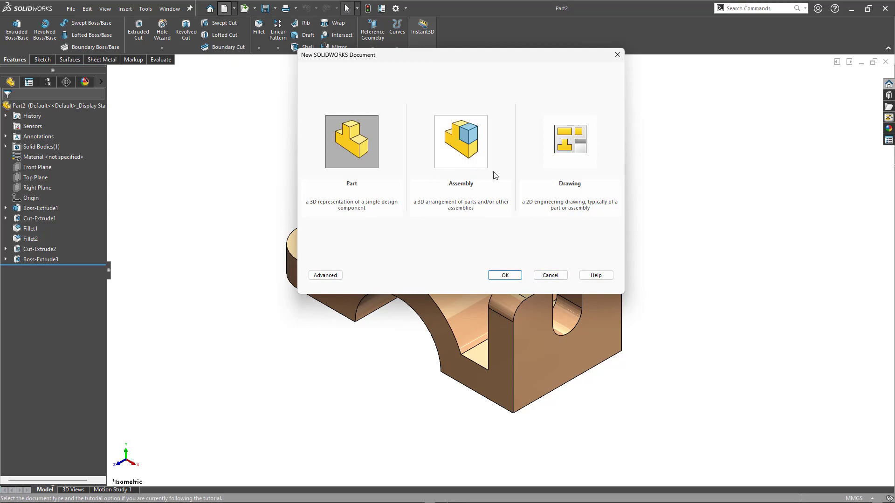
pyautogui.click(551, 276)
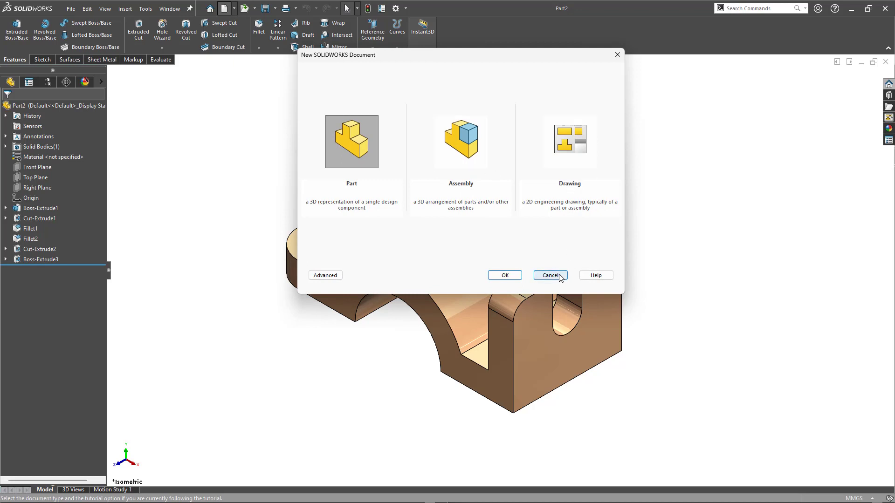
# Make a new drawing from the bracket part without opening the existing drawing file of the same name.
pyautogui.click(234, 9)
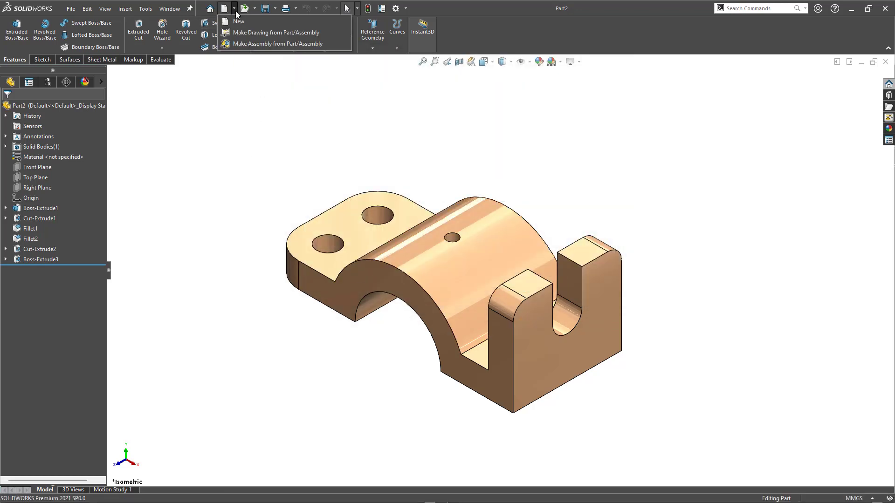
pyautogui.click(248, 32)
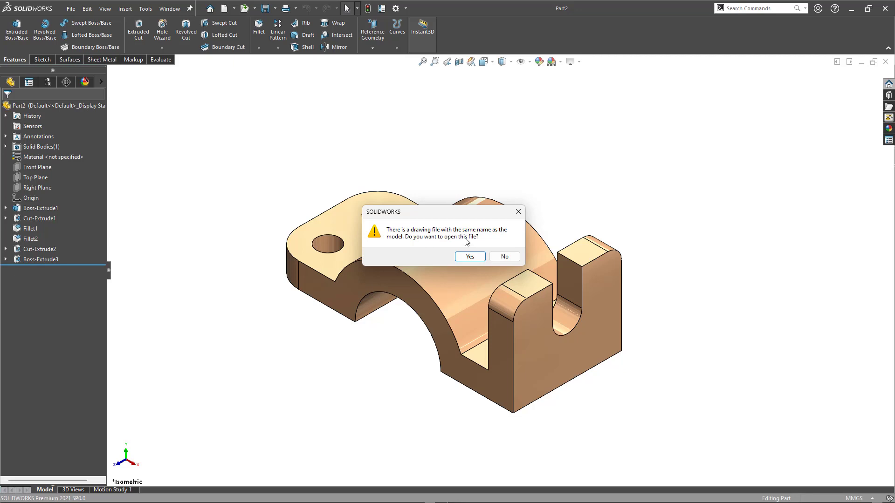
pyautogui.click(505, 257)
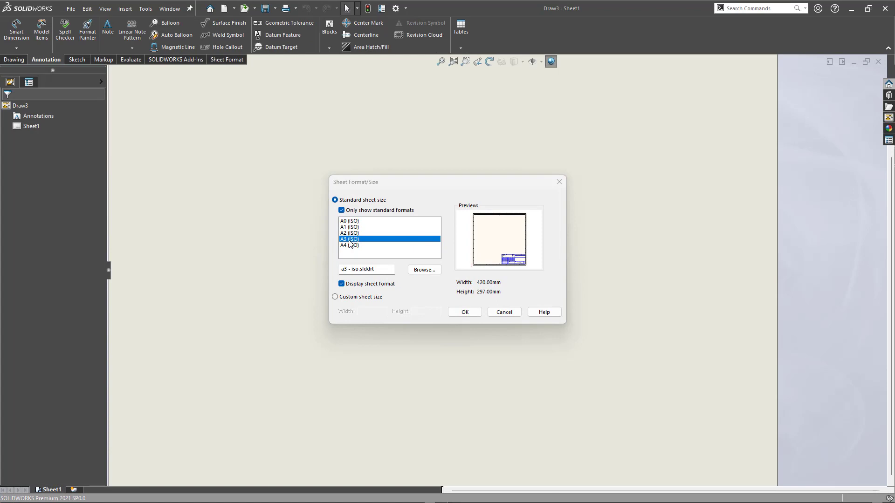
# Compare the standard ISO sheet sizes from A0 to A4 by their previews and dimensions.
pyautogui.click(351, 245)
pyautogui.click(351, 240)
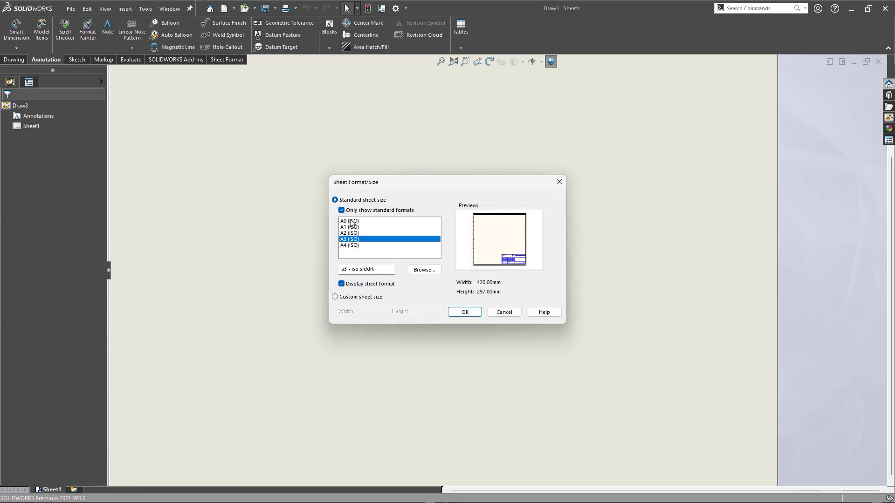
pyautogui.click(351, 221)
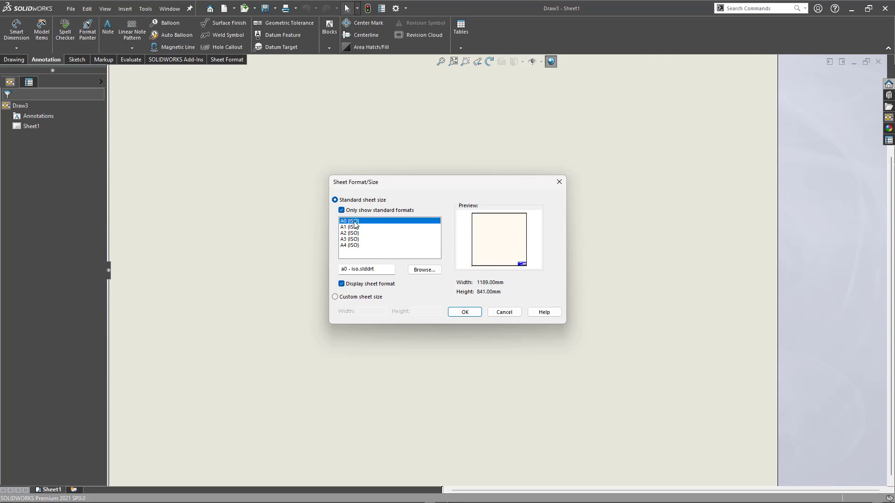
pyautogui.click(352, 227)
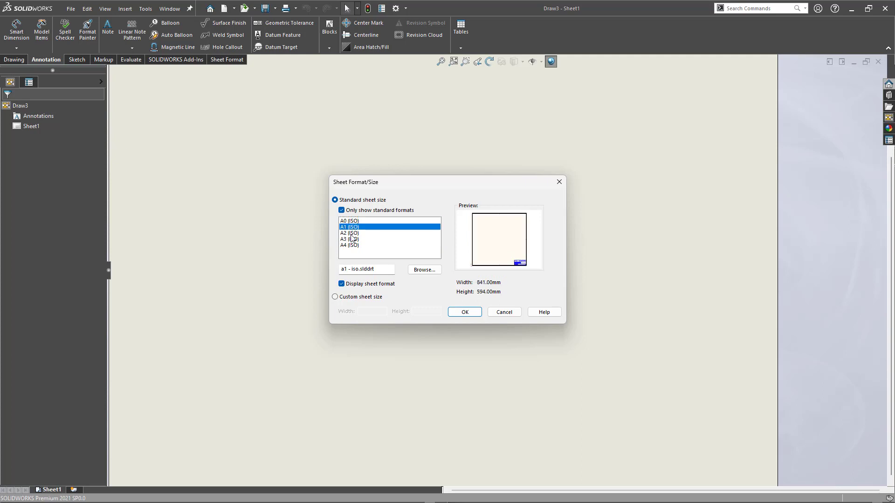
pyautogui.click(351, 246)
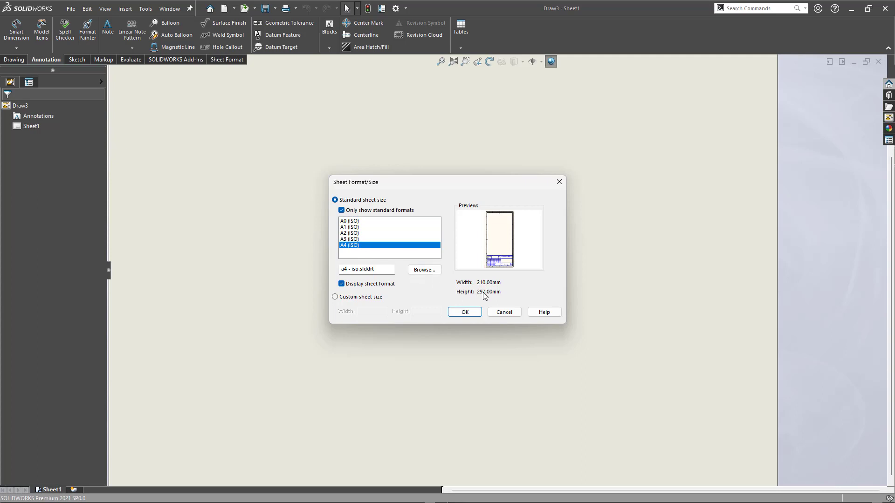
pyautogui.click(350, 240)
pyautogui.press('Up')
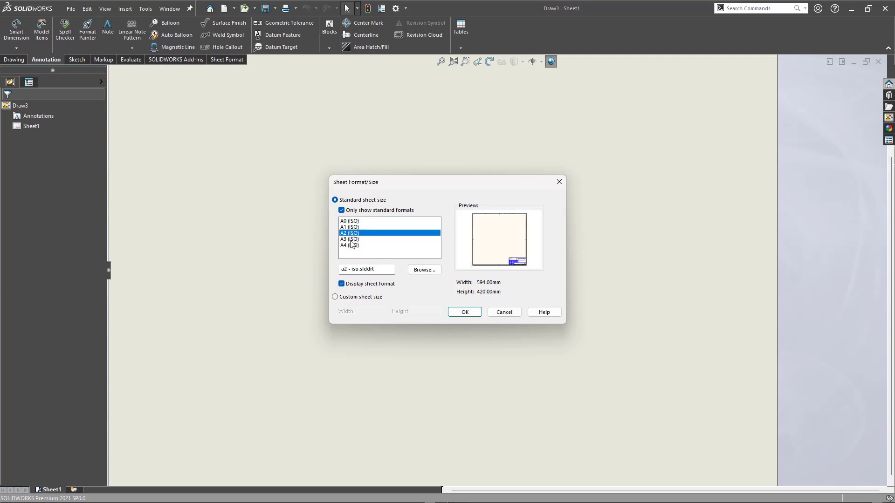
# Create the drawing sheet in A3 (ISO) size with the sheet format displayed.
pyautogui.click(350, 240)
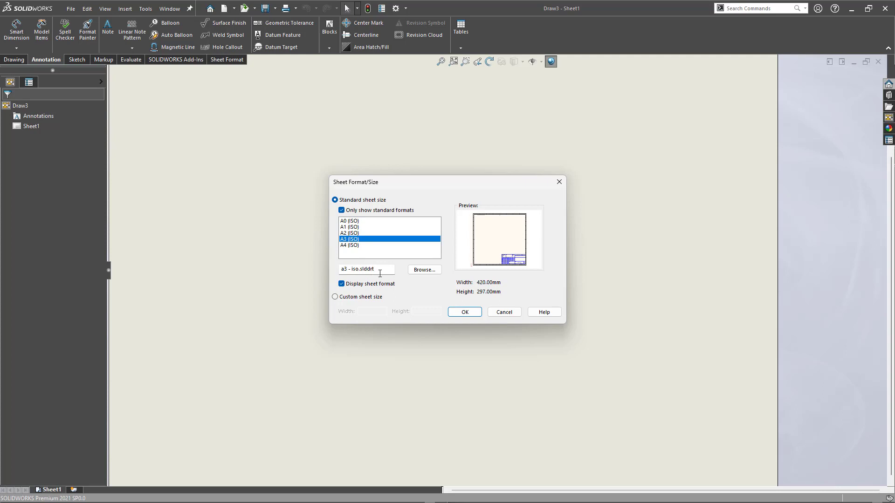
pyautogui.click(466, 312)
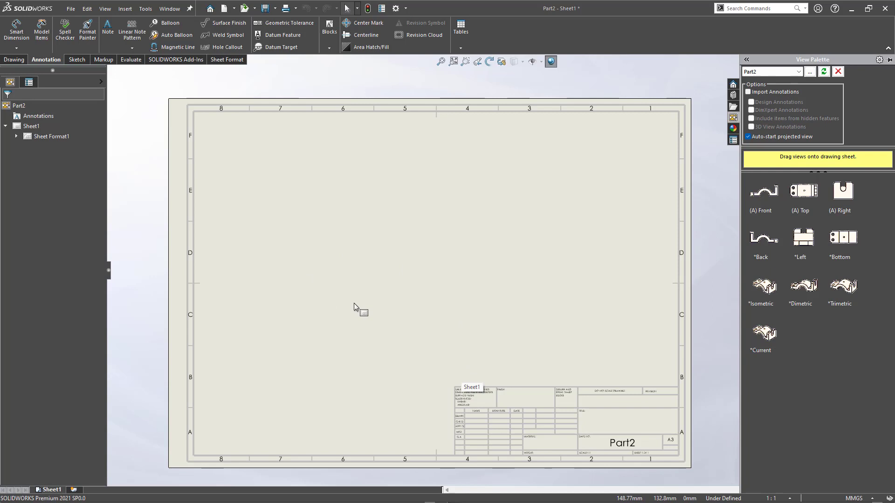
# Place the bracket's top view in the sheet's upper-left area and project the front view directly below it.
pyautogui.click(808, 198)
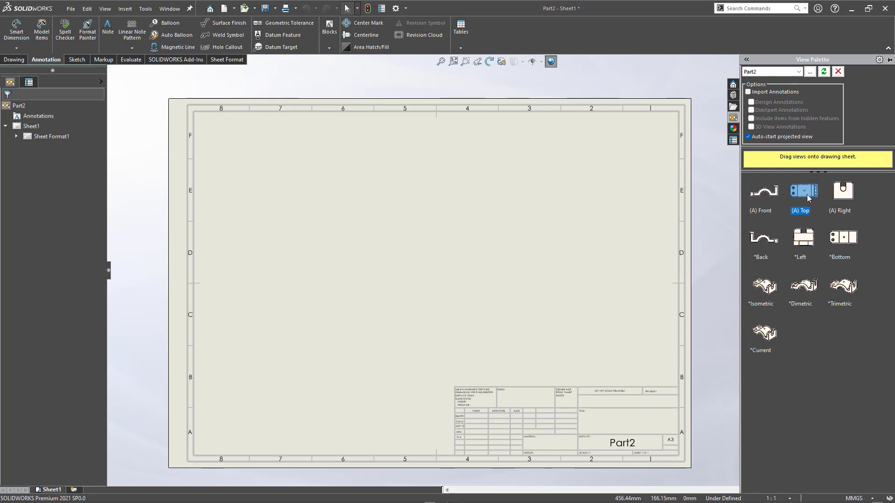
pyautogui.moveTo(808, 198); pyautogui.dragTo(310, 199)
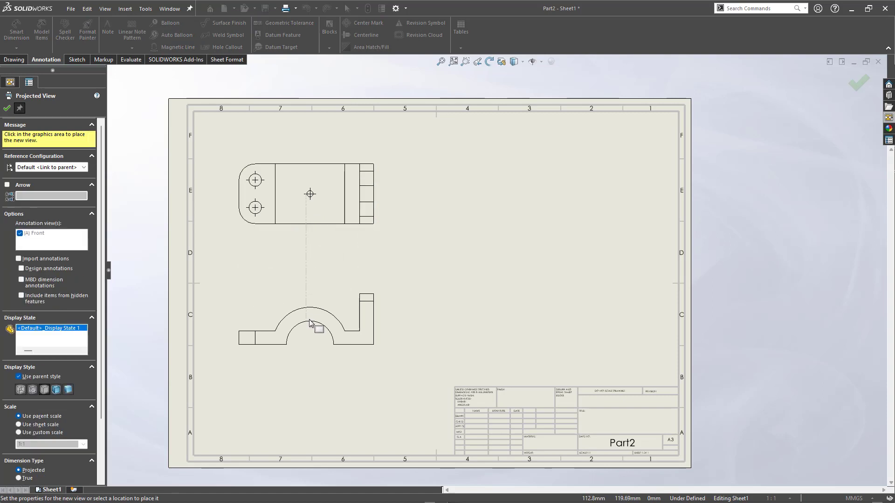
pyautogui.click(310, 321)
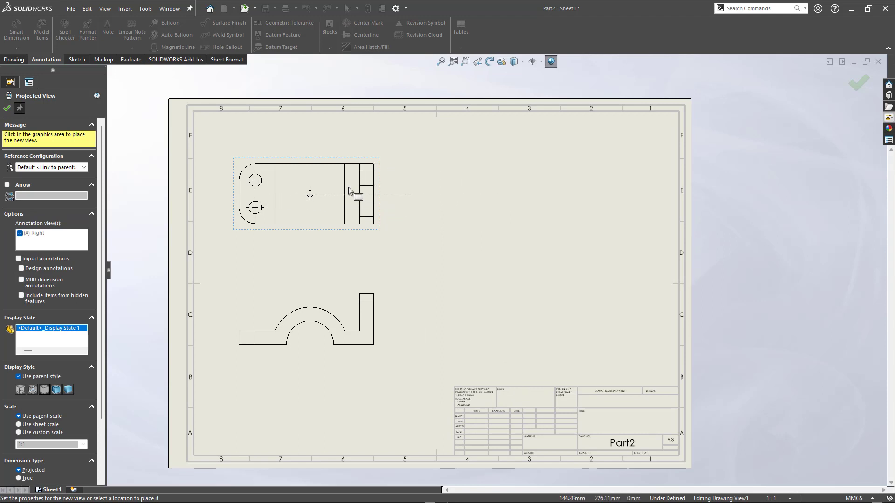
# Project a side view from the front view and position it to the right of the front view on the sheet.
pyautogui.press('Escape')
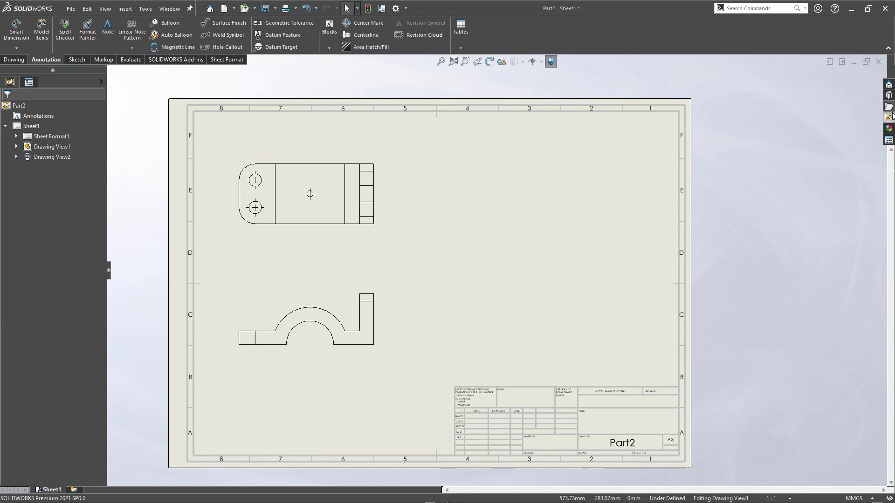
pyautogui.click(14, 60)
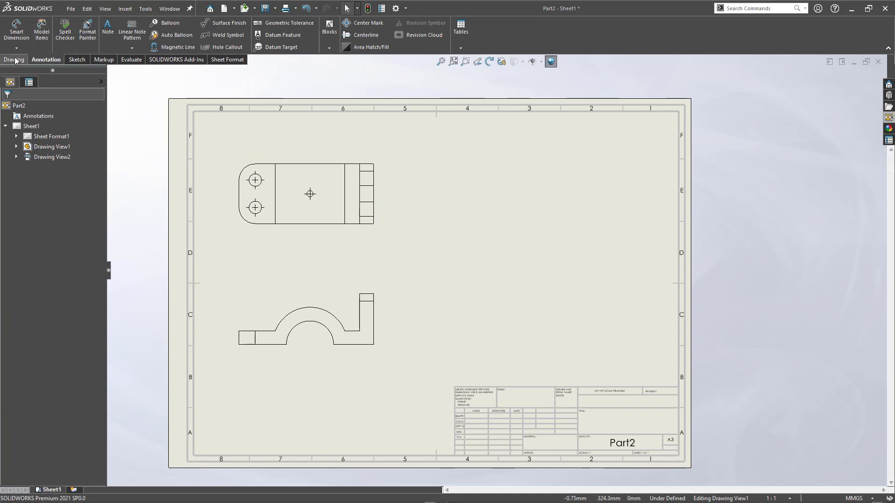
pyautogui.click(34, 35)
pyautogui.click(291, 311)
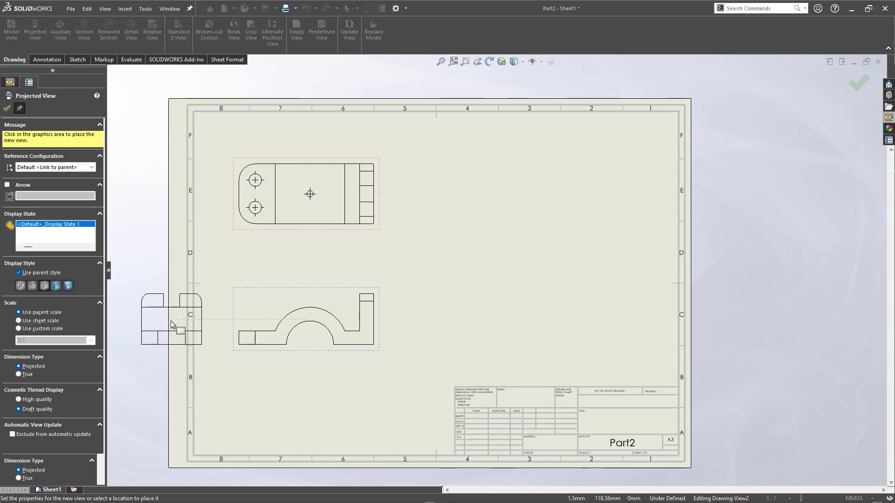
pyautogui.click(149, 330)
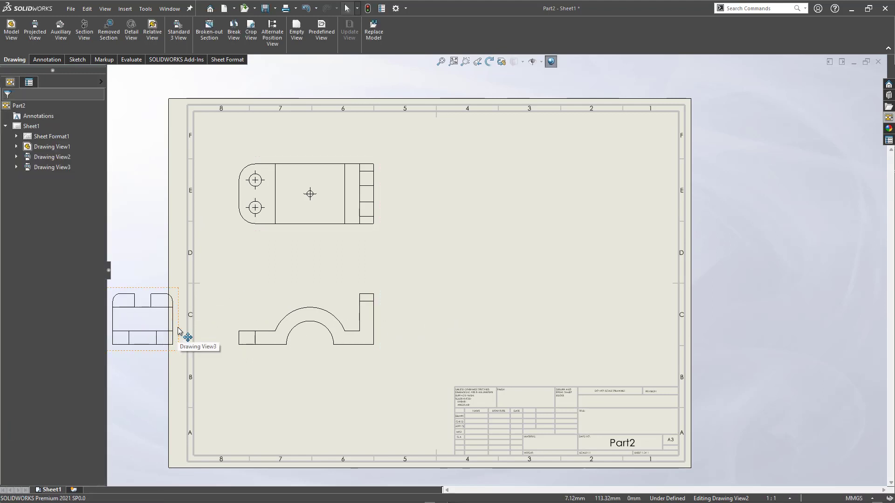
pyautogui.moveTo(178, 332); pyautogui.dragTo(498, 347)
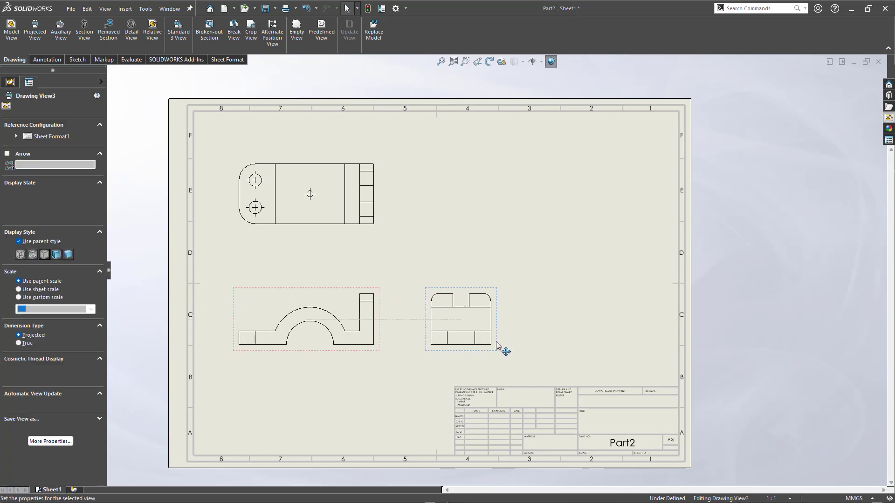
pyautogui.click(402, 389)
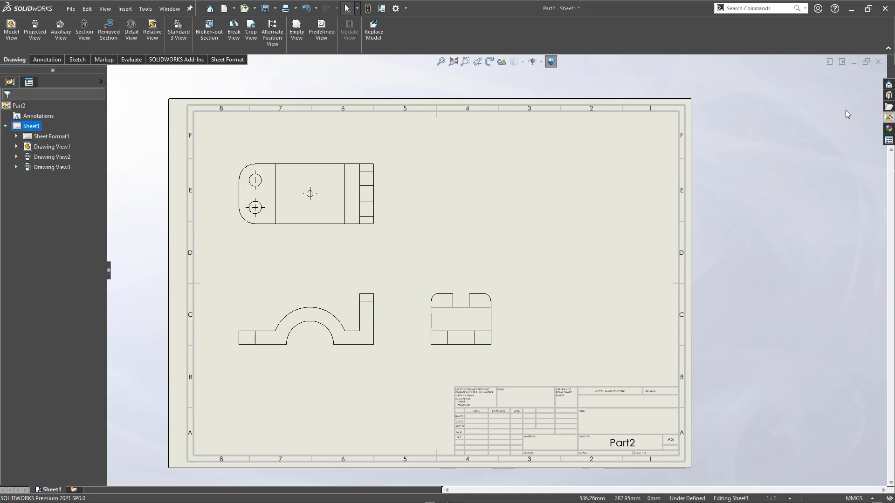
# Place the isometric view in the sheet's upper-right area and move the front view slightly lower.
pyautogui.click(888, 117)
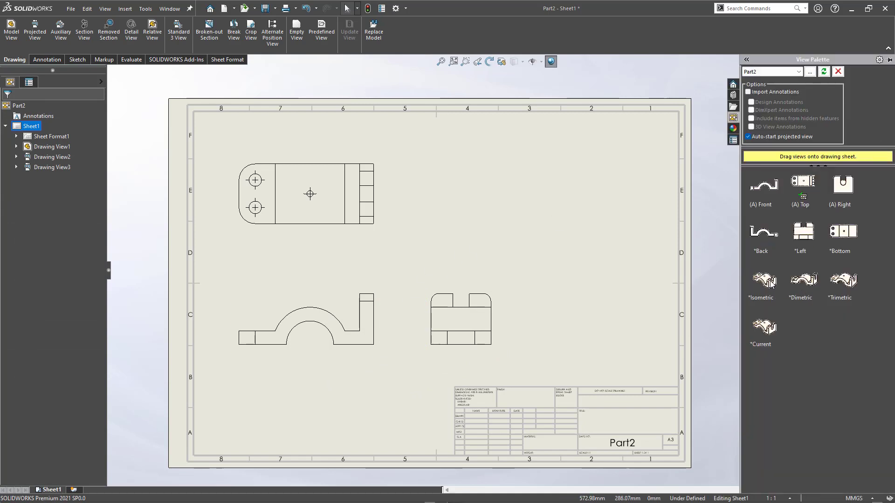
pyautogui.moveTo(764, 281)
pyautogui.mouseDown()
pyautogui.moveTo(643, 276)
pyautogui.moveTo(554, 199)
pyautogui.mouseUp()
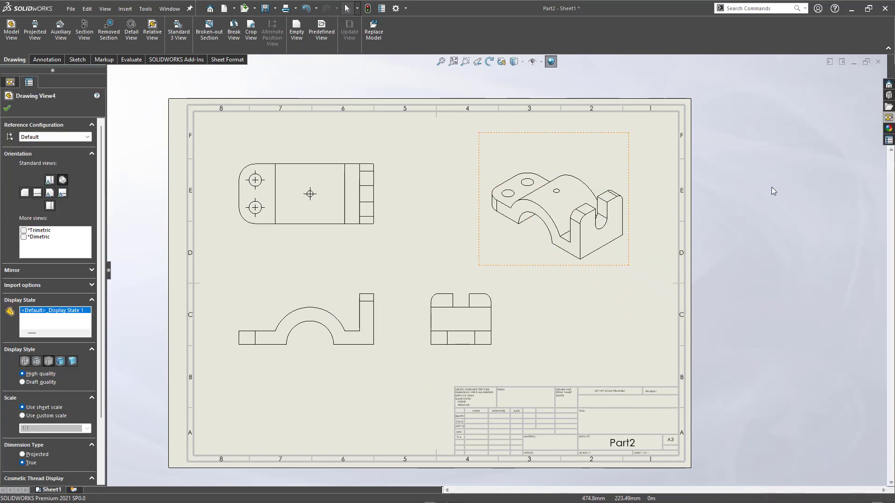
pyautogui.click(888, 118)
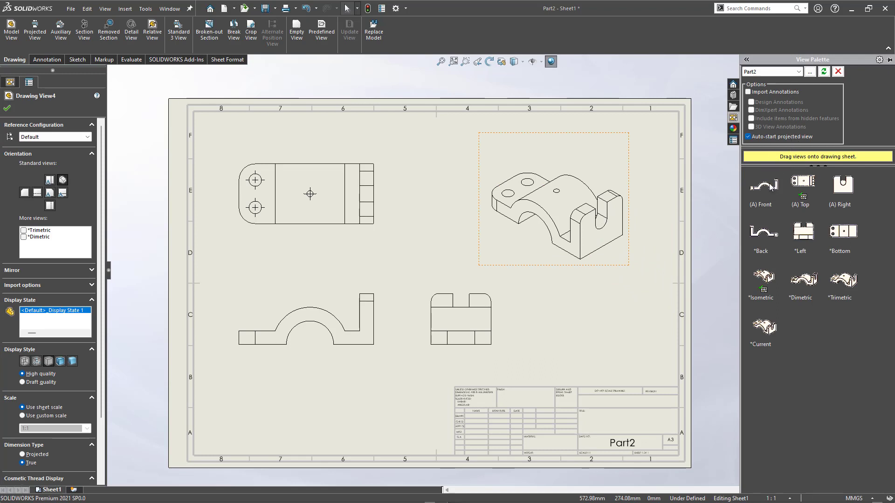
pyautogui.moveTo(770, 189)
pyautogui.mouseDown()
pyautogui.moveTo(650, 214)
pyautogui.moveTo(769, 197)
pyautogui.mouseUp()
pyautogui.press('Escape')
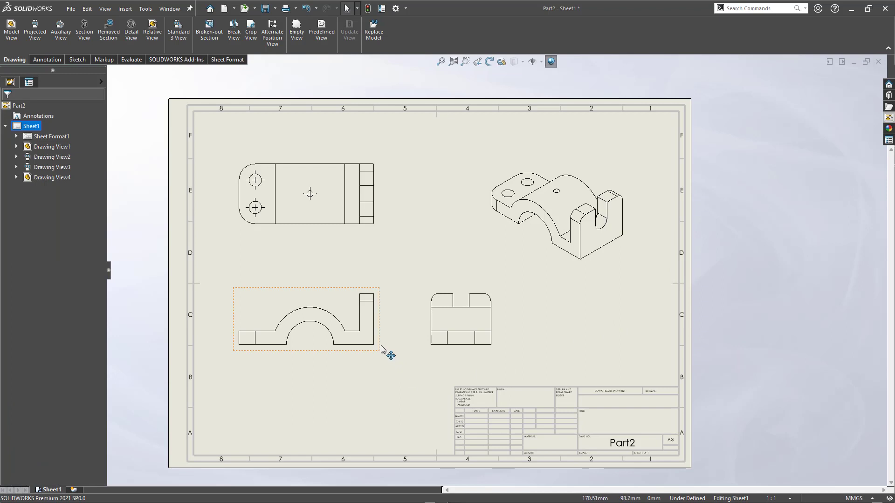
pyautogui.moveTo(385, 351); pyautogui.dragTo(382, 360)
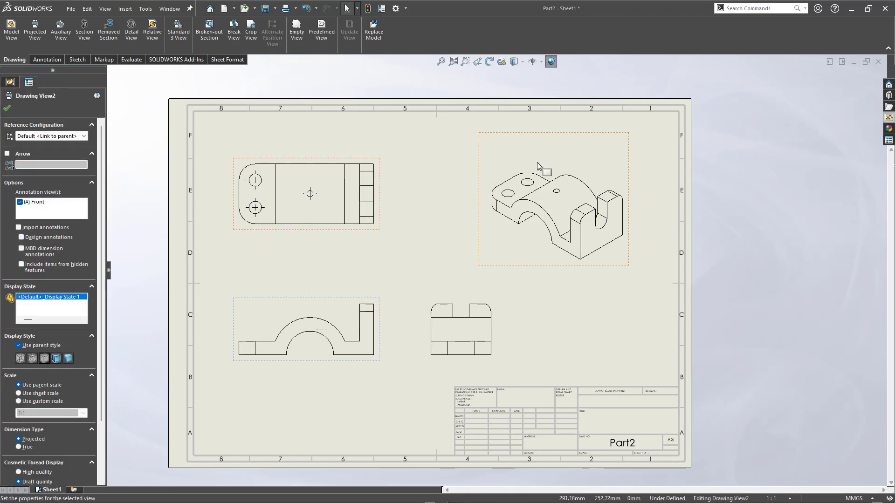
pyautogui.click(569, 328)
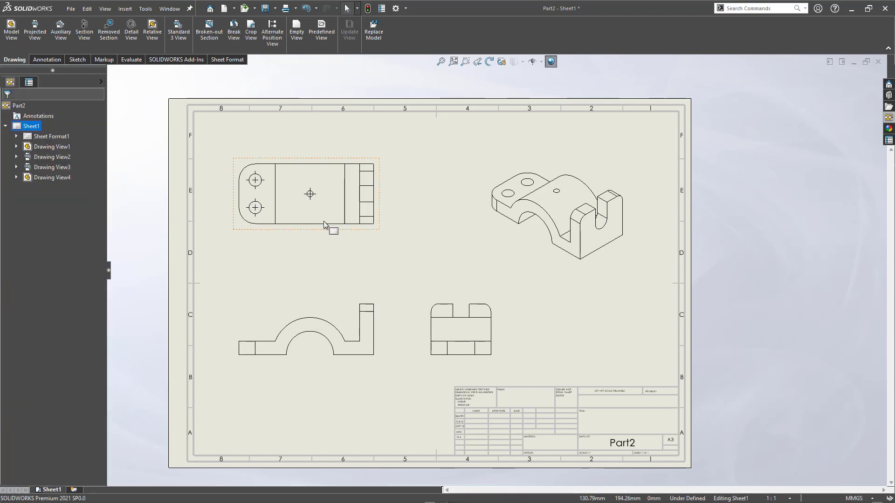
# Insert the entire model's dimensions marked for drawing into the top, front, side and isometric views, eliminating duplicates.
pyautogui.click(51, 60)
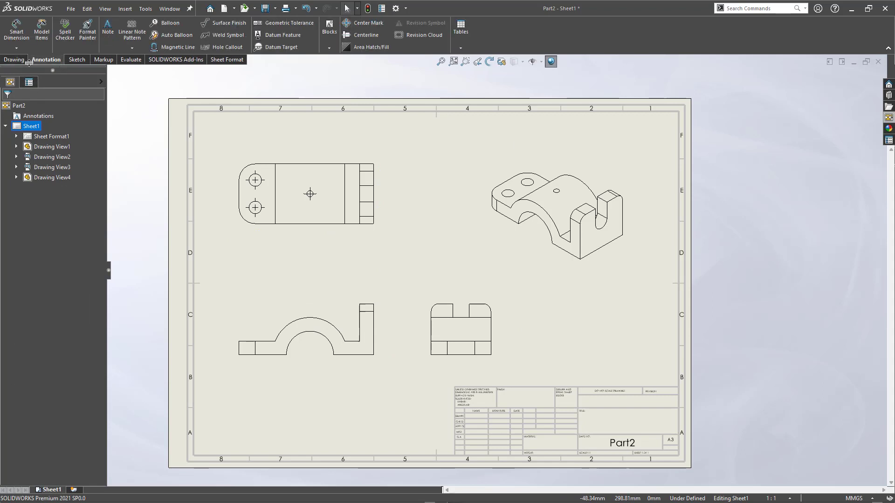
pyautogui.click(42, 37)
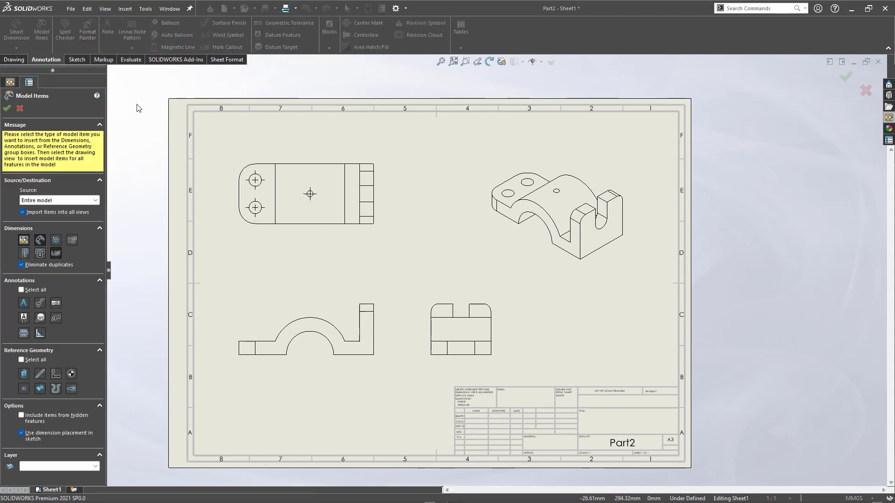
pyautogui.click(291, 169)
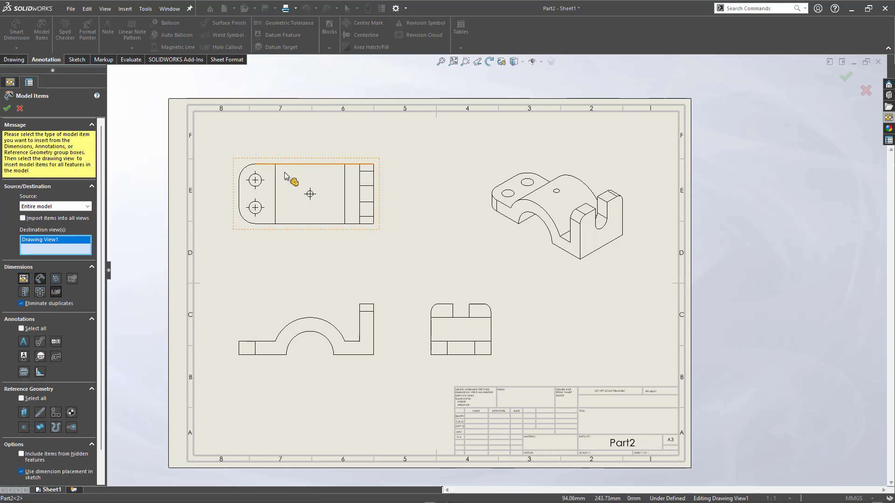
pyautogui.click(299, 309)
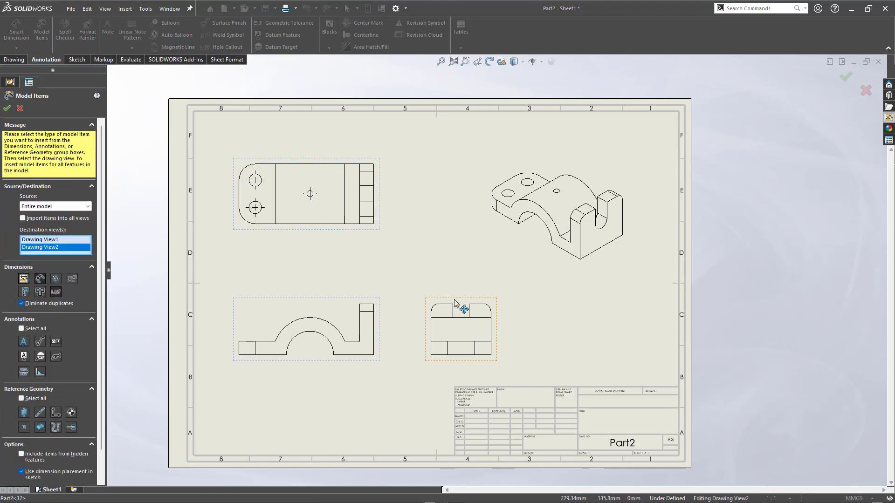
pyautogui.click(458, 307)
pyautogui.click(537, 247)
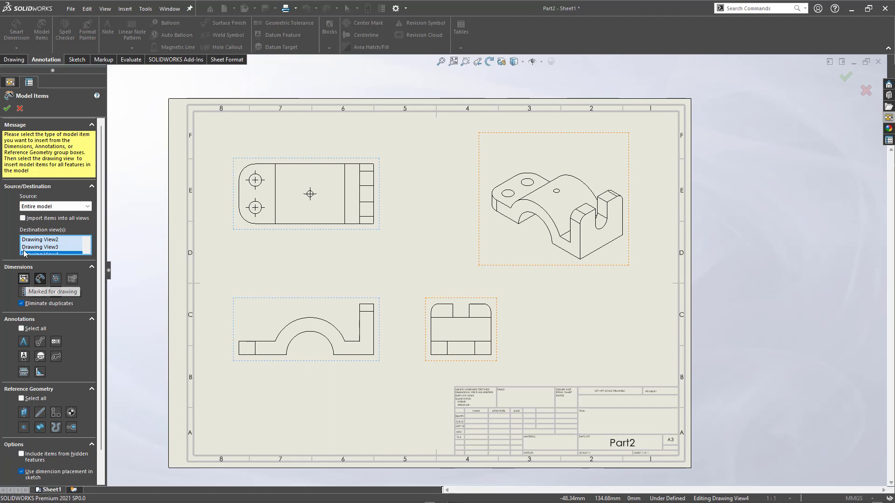
pyautogui.click(7, 109)
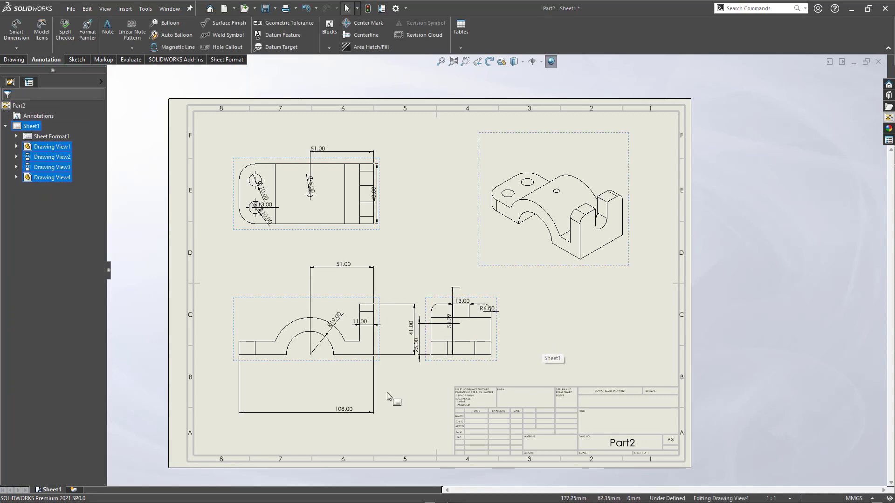
pyautogui.scroll(-1, 383, 419)
pyautogui.scroll(1, 421, 411)
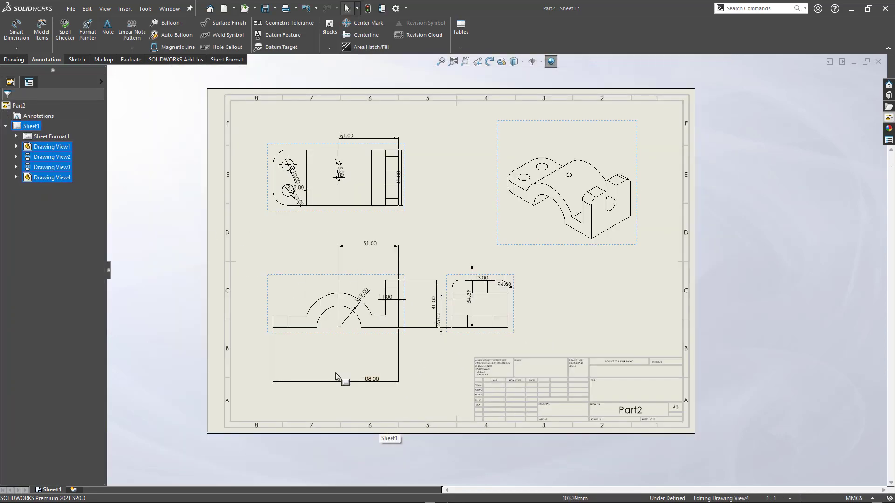
pyautogui.click(278, 250)
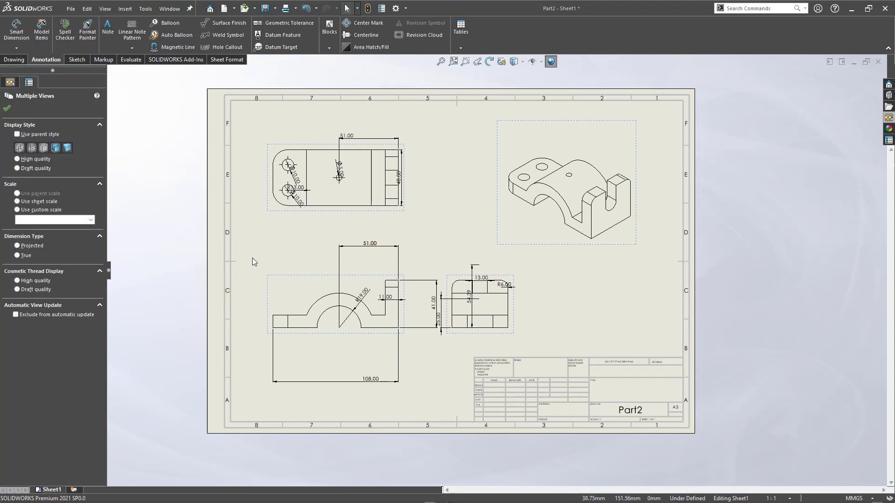
pyautogui.scroll(1, 251, 258)
pyautogui.moveTo(197, 104); pyautogui.dragTo(678, 449)
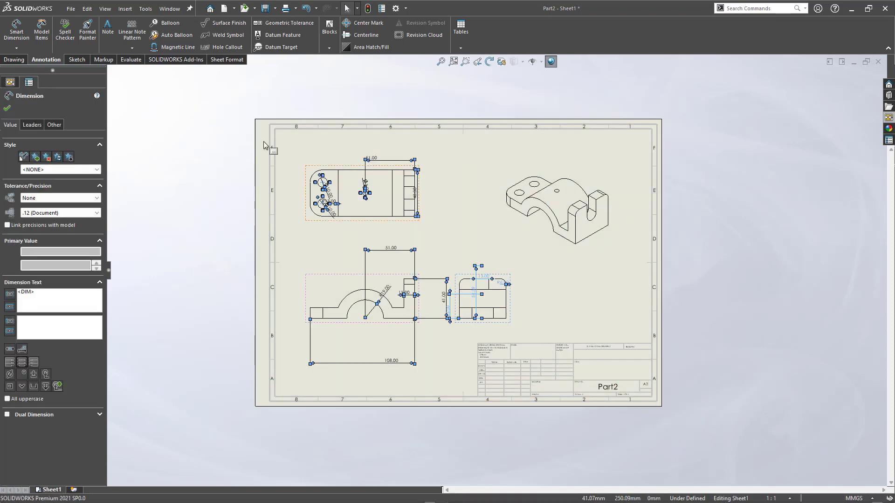
pyautogui.moveTo(218, 104); pyautogui.dragTo(597, 418)
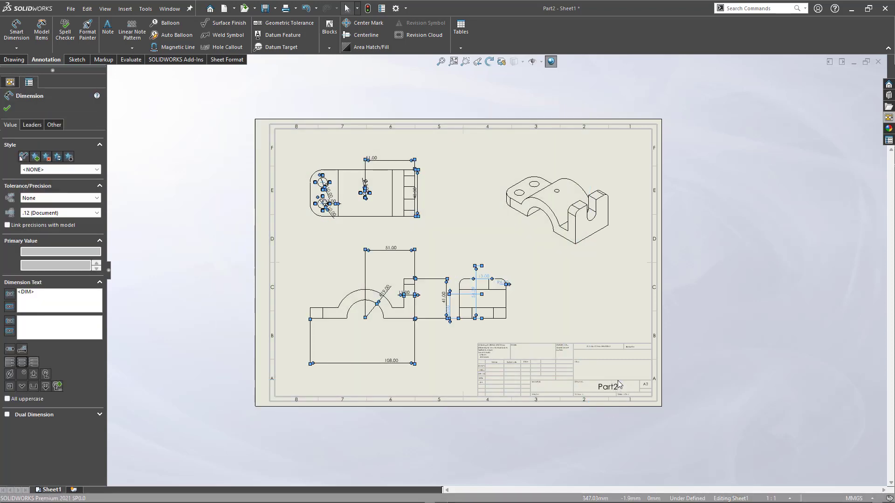
pyautogui.moveTo(618, 379)
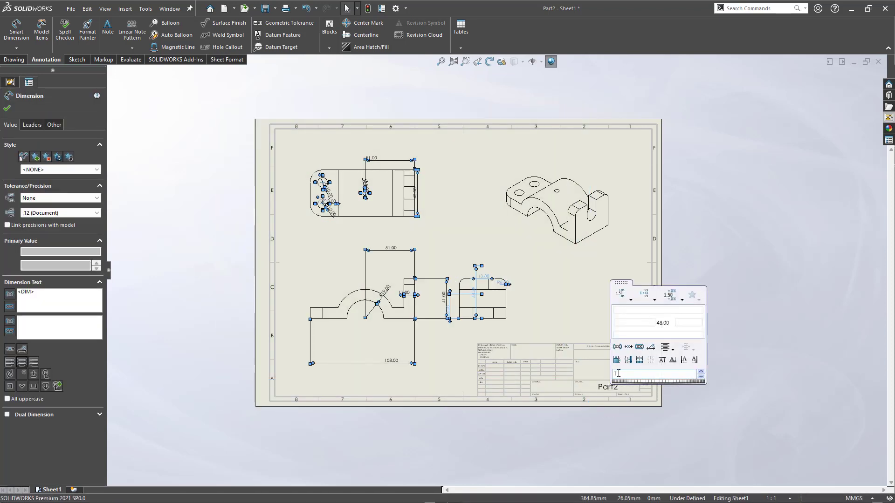
pyautogui.press('Escape')
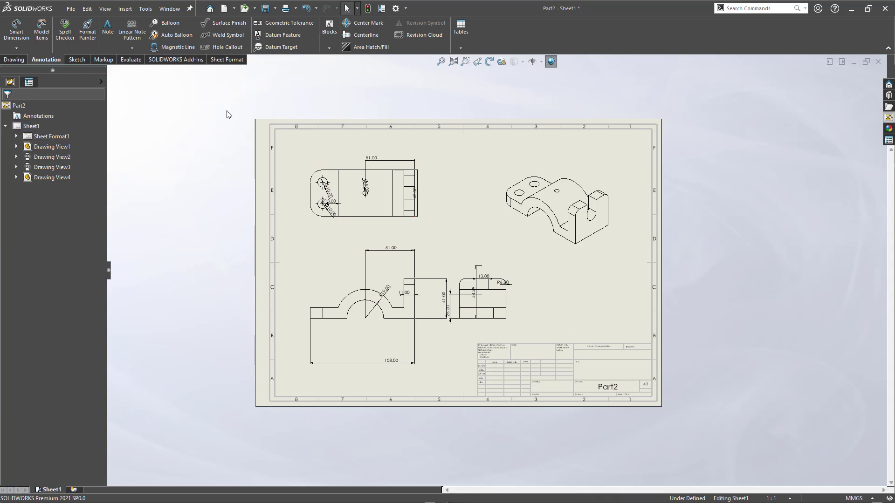
# Auto-arrange all the dimensions of the top, front and side views together.
pyautogui.moveTo(219, 105); pyautogui.dragTo(535, 391)
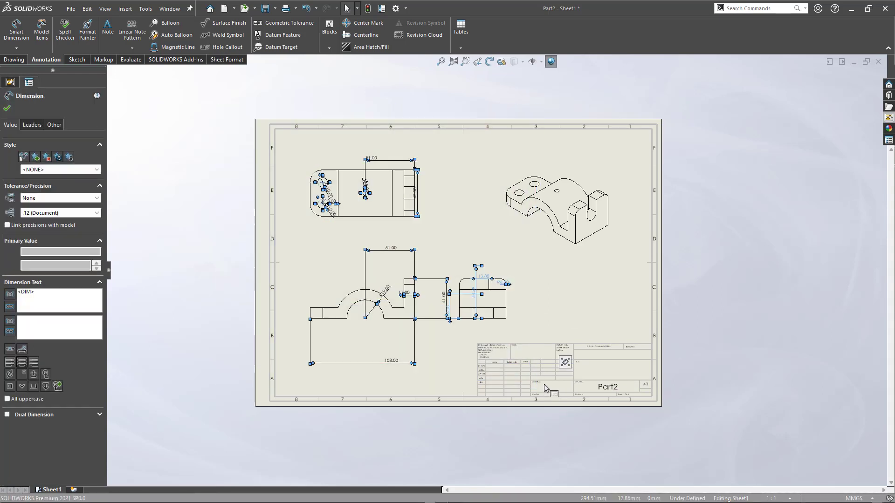
pyautogui.moveTo(565, 363)
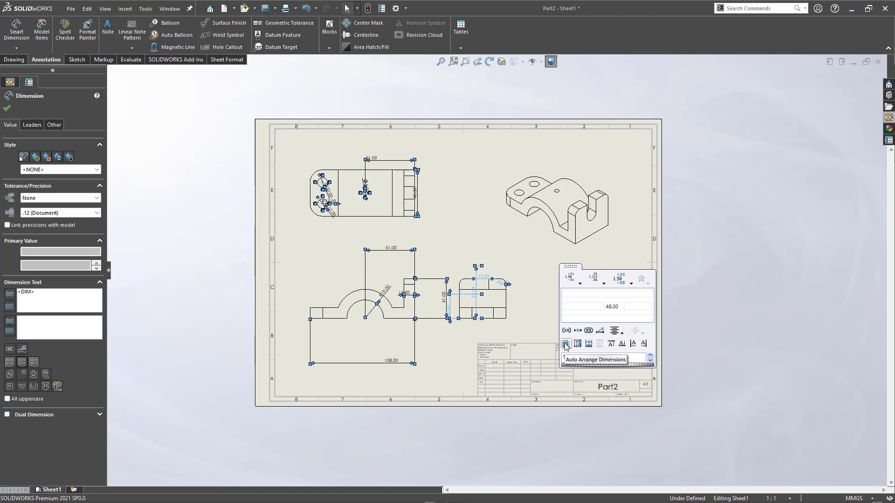
pyautogui.click(565, 344)
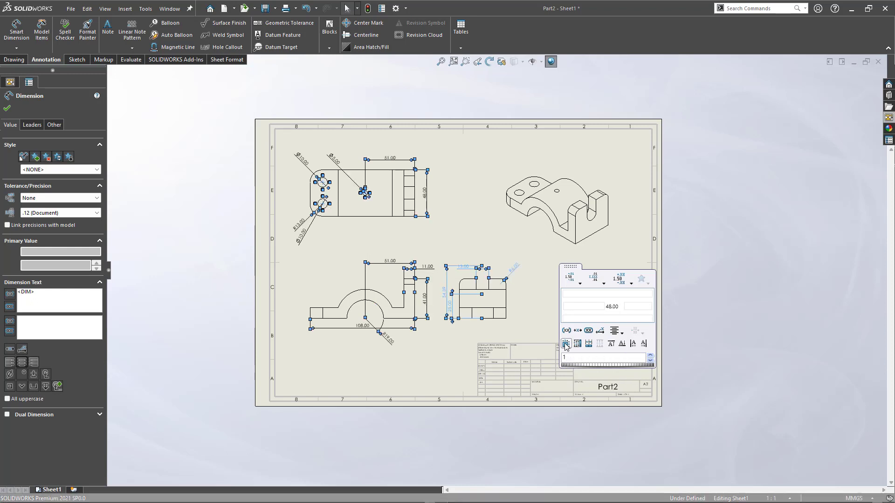
pyautogui.click(403, 374)
pyautogui.press('f')
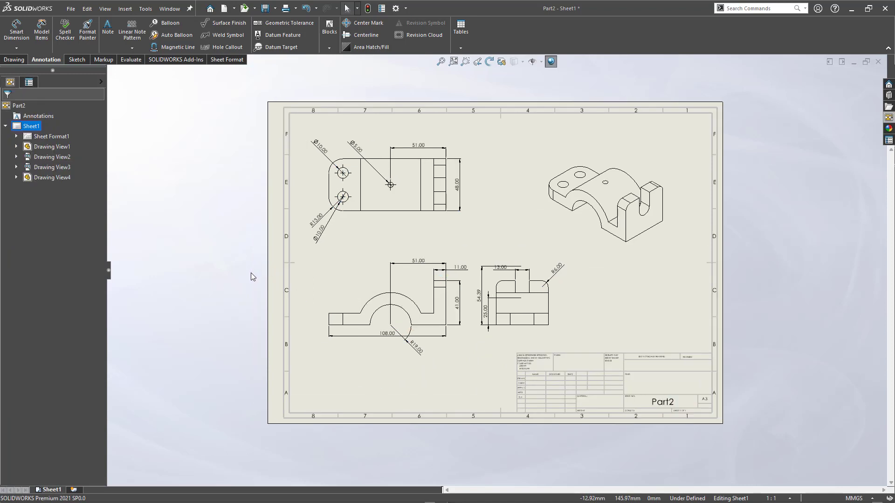
pyautogui.scroll(-1, 237, 303)
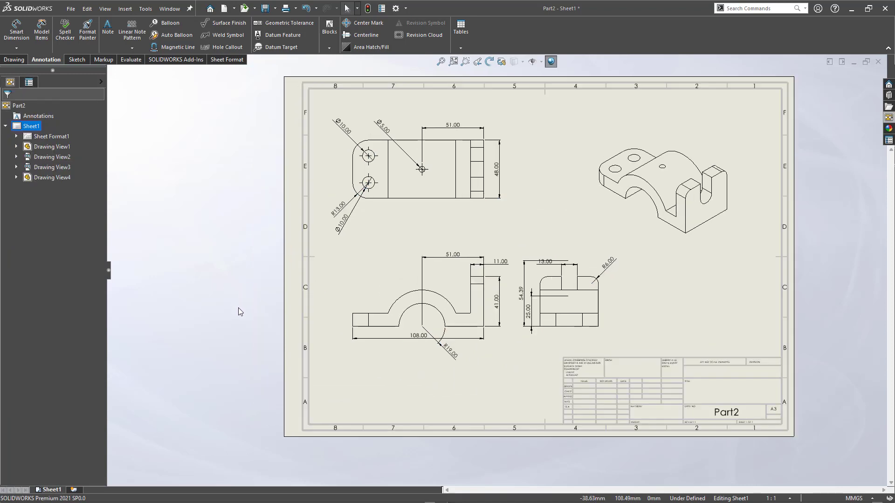
pyautogui.scroll(1, 155, 413)
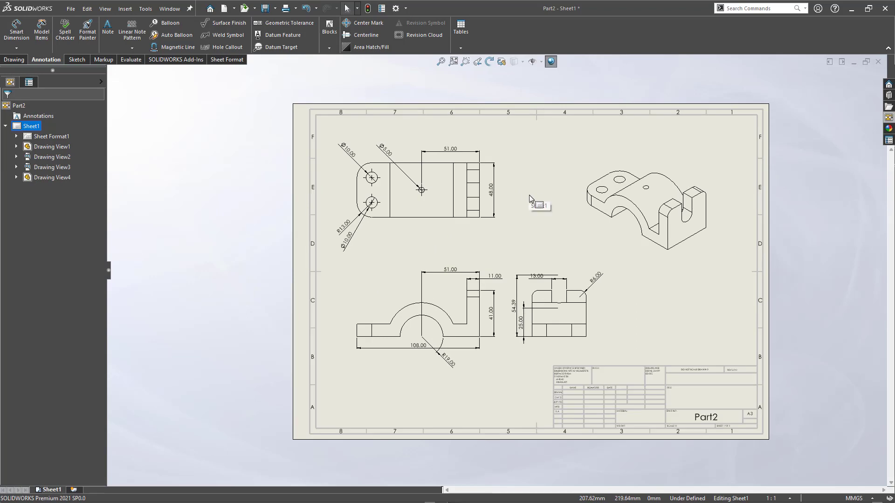
# Display the isometric view shaded with edges and move the side view farther right from the front view.
pyautogui.click(634, 250)
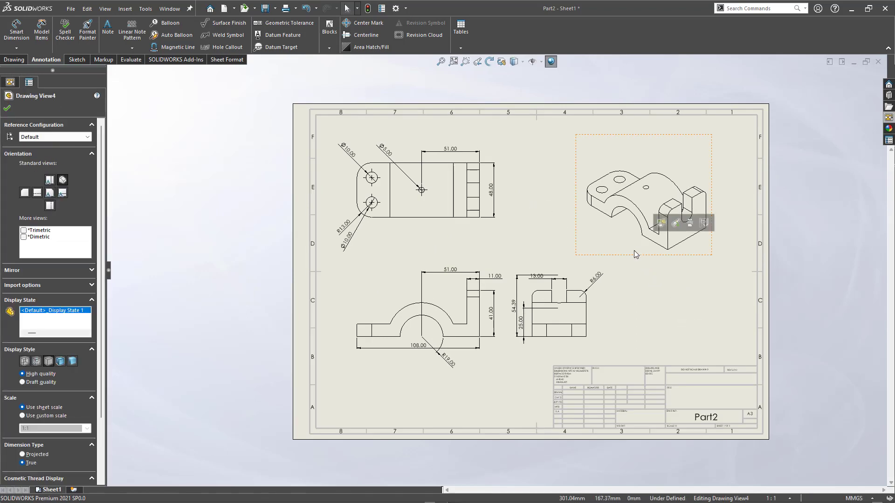
pyautogui.click(514, 61)
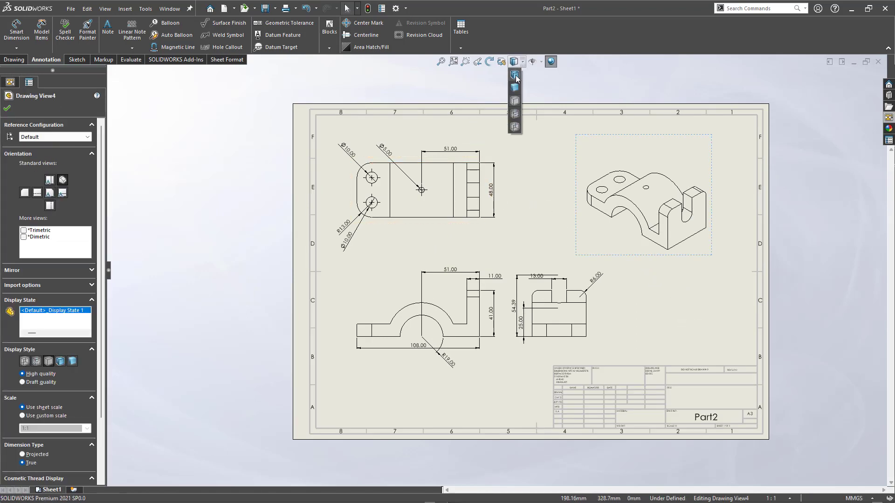
pyautogui.click(516, 76)
pyautogui.click(552, 175)
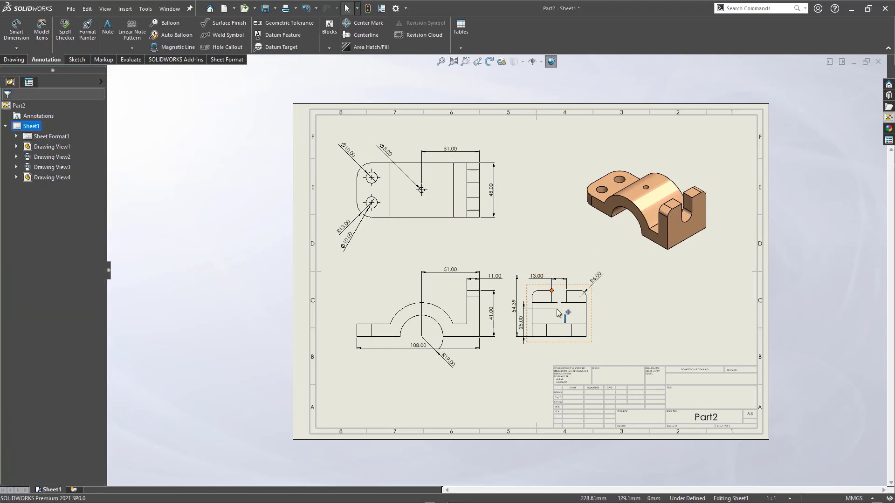
pyautogui.moveTo(569, 347); pyautogui.dragTo(596, 347)
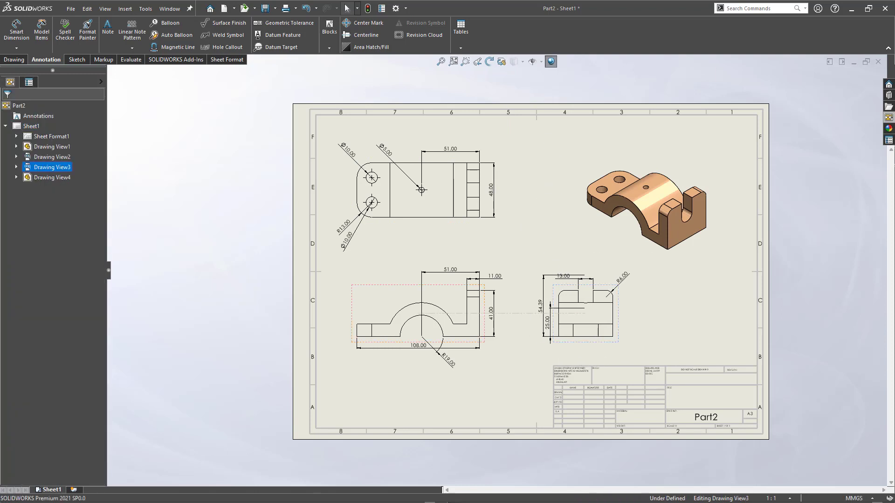
pyautogui.click(515, 369)
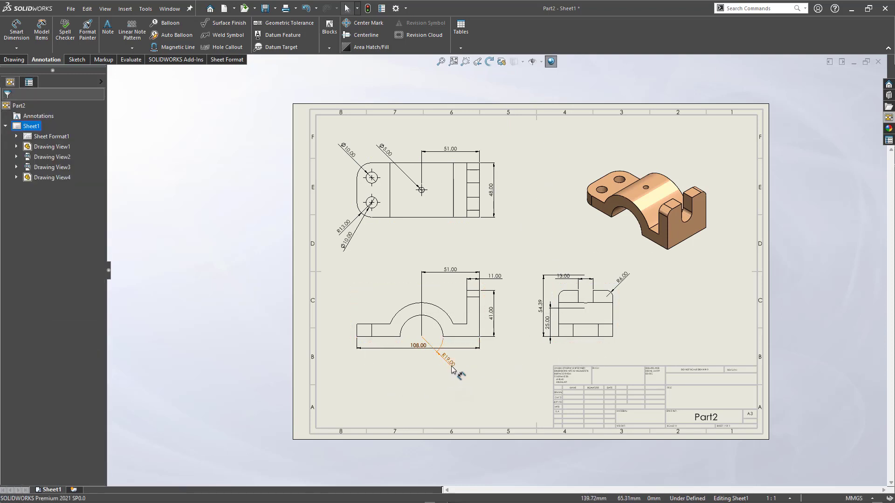
# Move the arch's R19 radius dimension from beneath the front view to the upper-left side of the arch.
pyautogui.moveTo(447, 360); pyautogui.dragTo(382, 299)
pyautogui.click(393, 398)
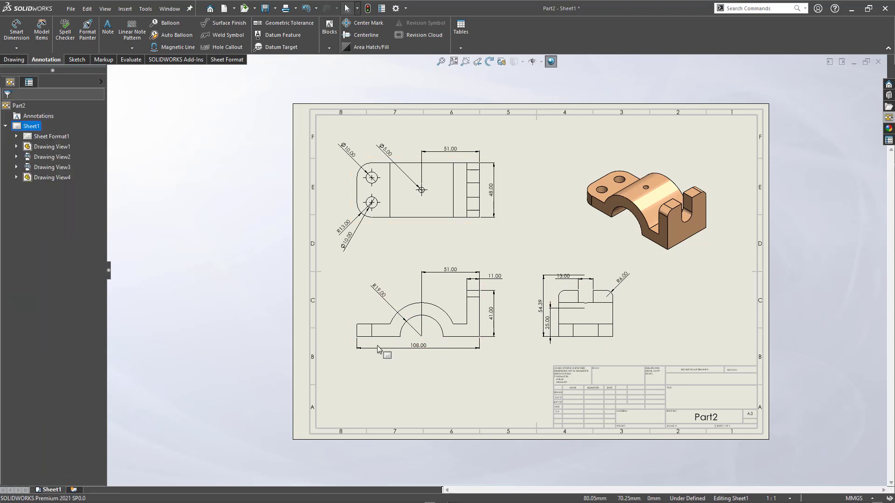
# Set the document's radius and diameter dimension text position to a broken leader with horizontal text.
pyautogui.click(396, 8)
pyautogui.click(293, 81)
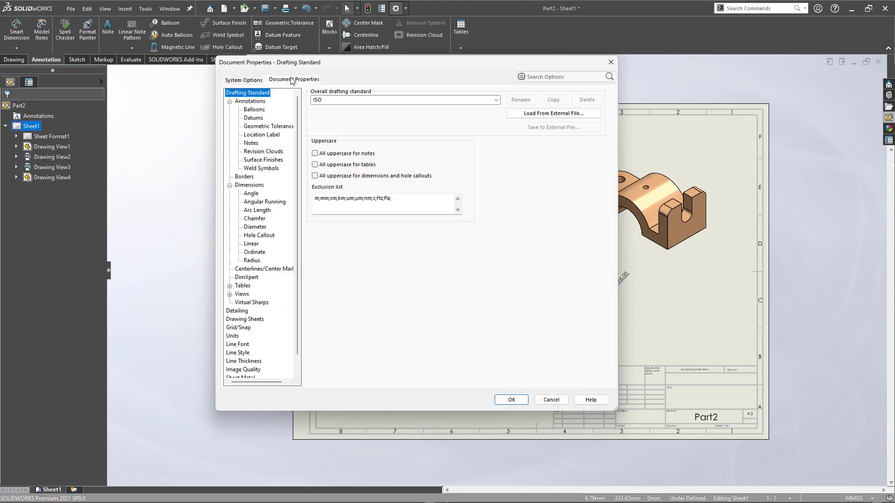
pyautogui.click(251, 193)
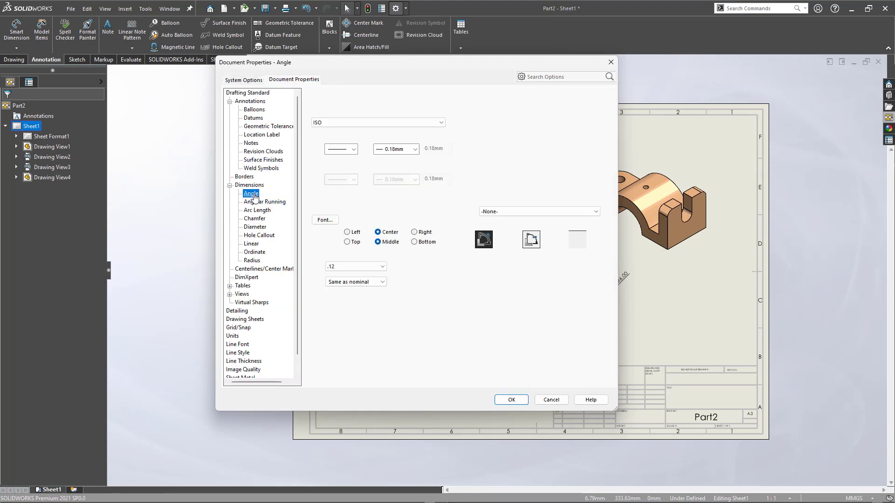
pyautogui.click(255, 252)
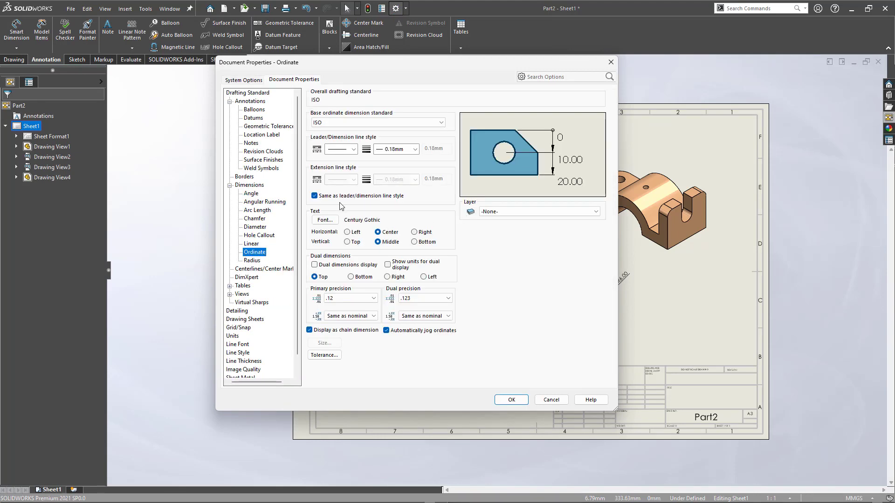
pyautogui.click(251, 244)
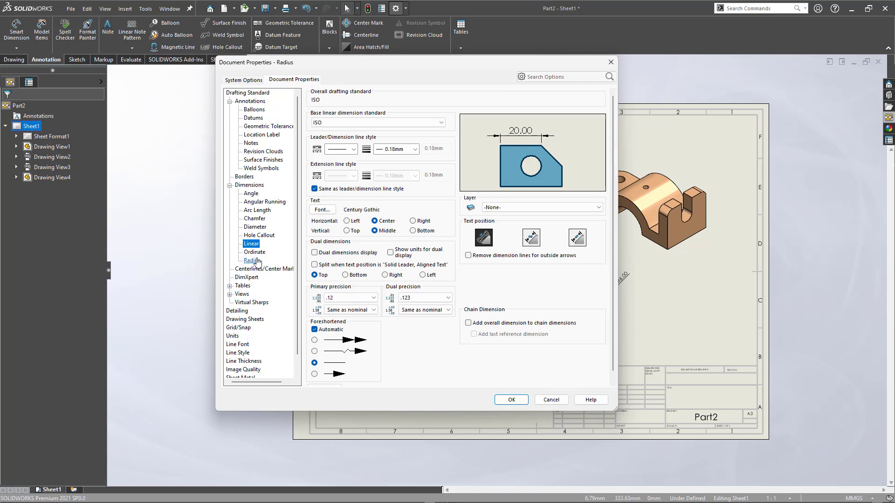
pyautogui.click(252, 261)
pyautogui.click(531, 237)
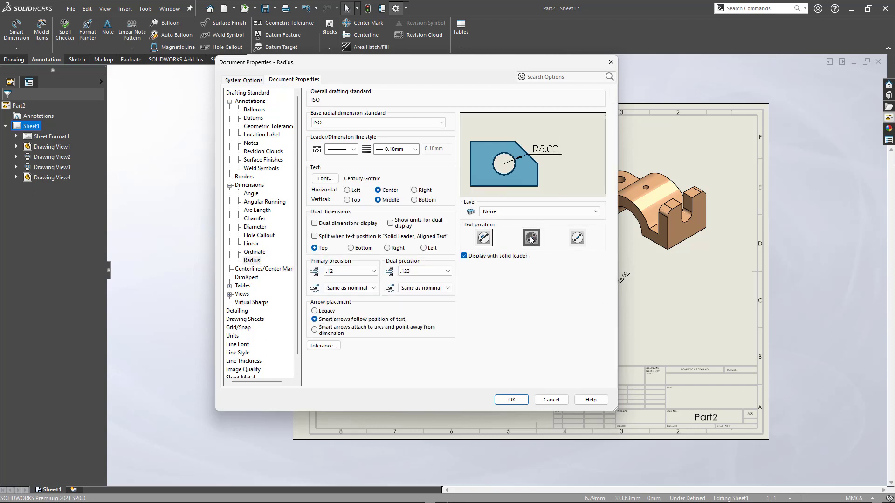
pyautogui.click(254, 227)
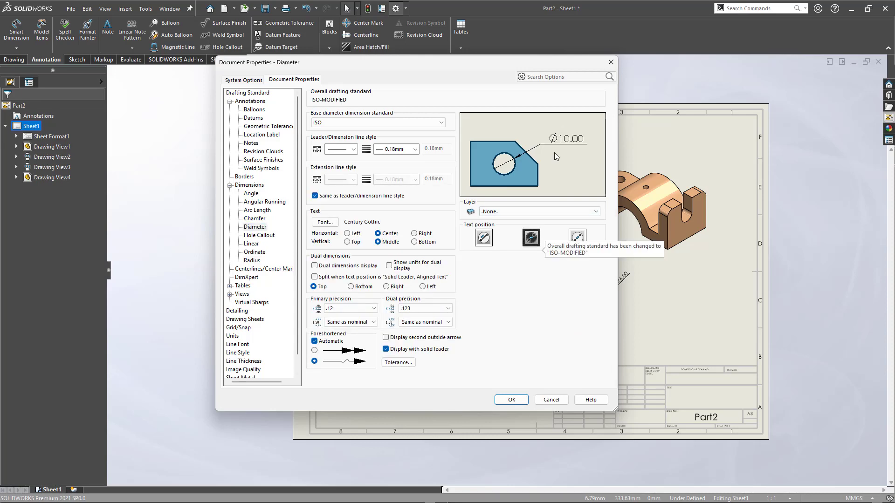
pyautogui.click(511, 400)
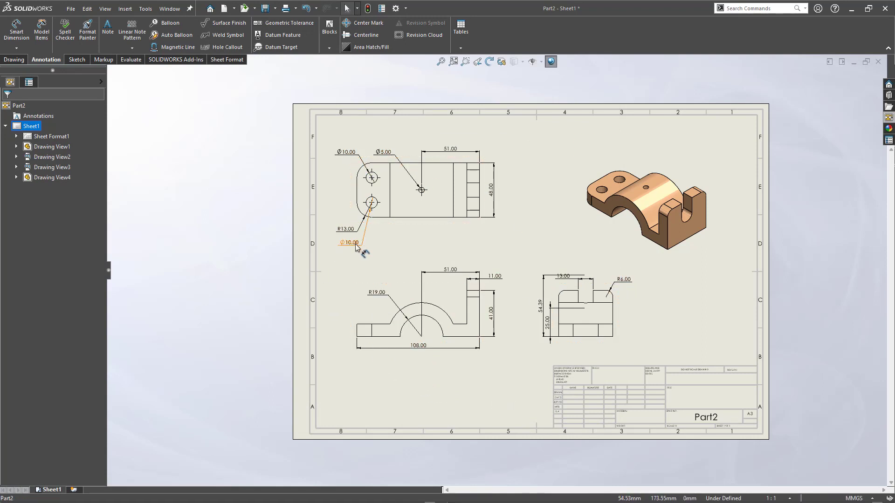
# Reposition the lower hole's Ø10 dimension farther below the top view and the R13 corner dimension to the left of the view.
pyautogui.moveTo(359, 245)
pyautogui.mouseDown()
pyautogui.moveTo(380, 243)
pyautogui.moveTo(356, 198)
pyautogui.moveTo(322, 194)
pyautogui.moveTo(349, 252)
pyautogui.mouseUp()
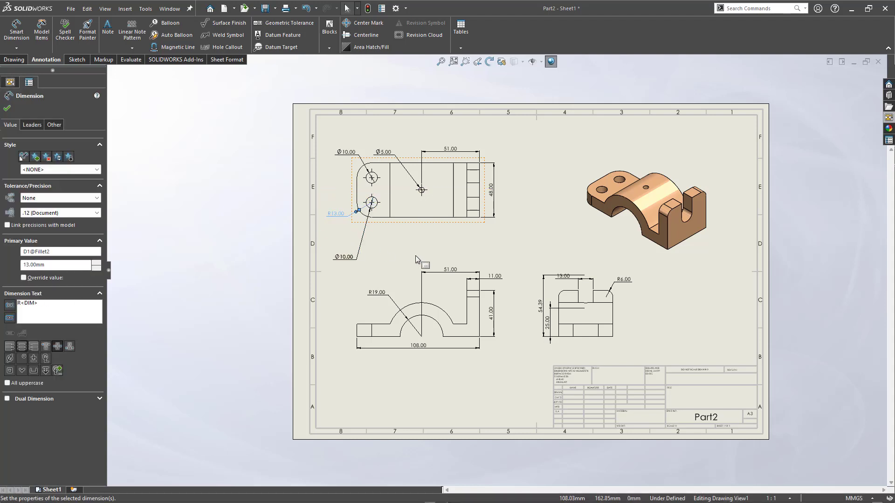
pyautogui.click(398, 247)
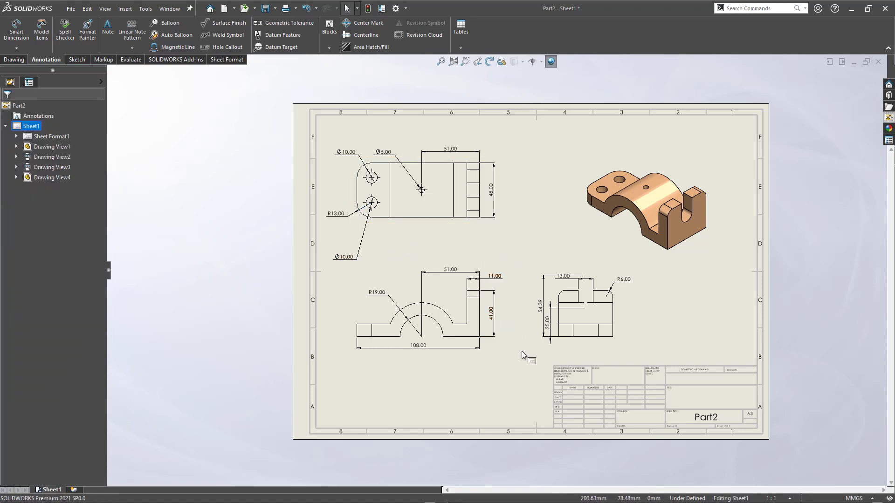
# Delete the 25 mm and 54.39 mm vertical dimensions from the side view.
pyautogui.scroll(-1, 531, 353)
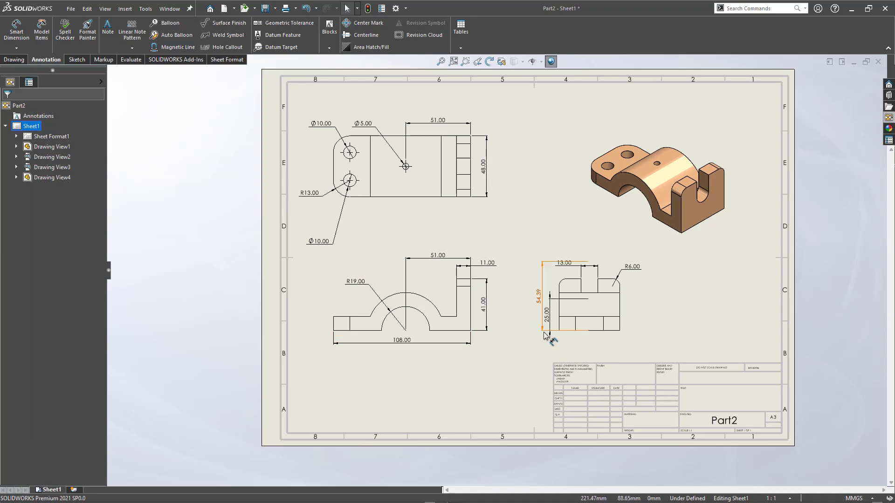
pyautogui.moveTo(548, 320); pyautogui.dragTo(684, 315)
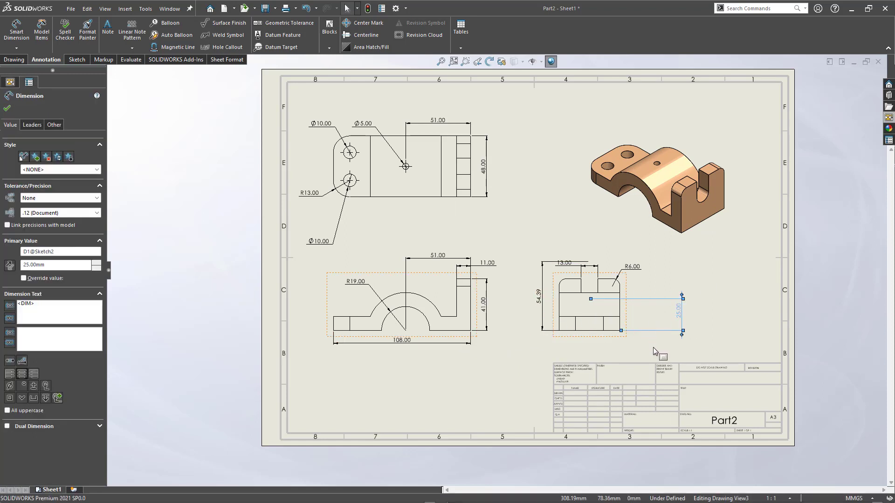
pyautogui.click(653, 349)
pyautogui.click(679, 319)
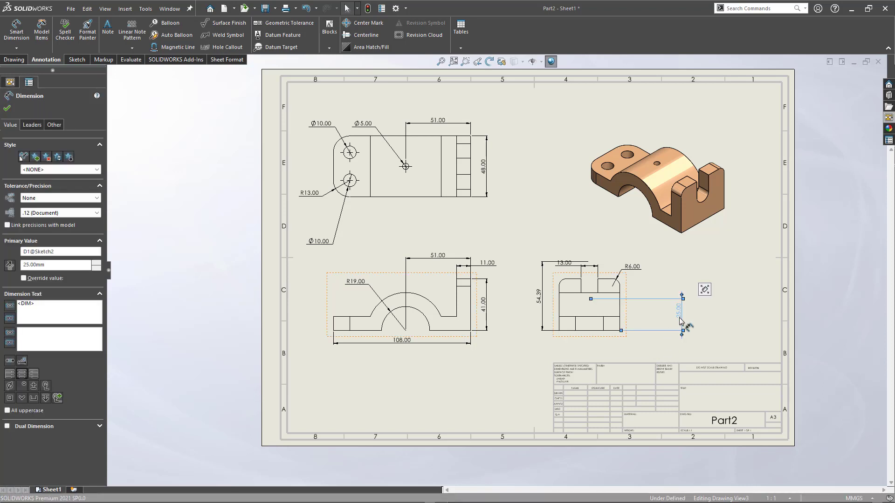
pyautogui.press('Delete')
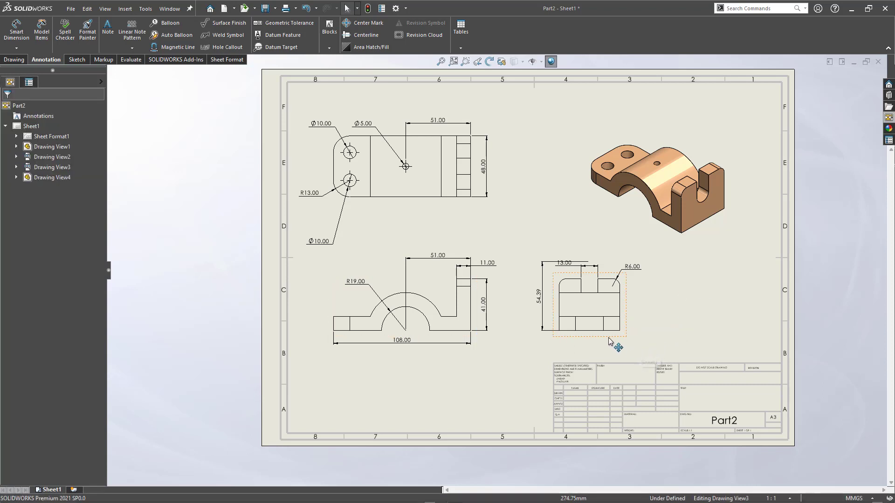
pyautogui.moveTo(540, 298); pyautogui.dragTo(526, 308)
pyautogui.press('Delete')
pyautogui.click(523, 354)
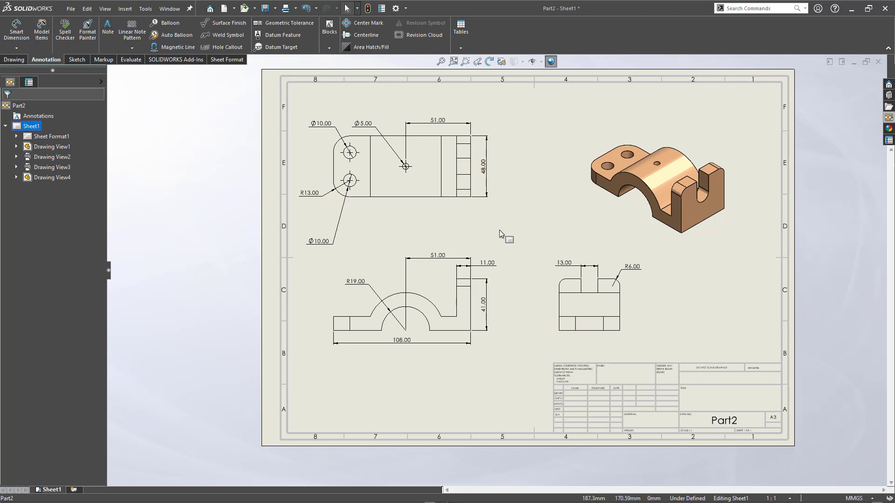
# Copy the top view's 48 mm width dimension below the side view and the front view's 41 mm height dimension to the side view's right.
pyautogui.click(485, 171)
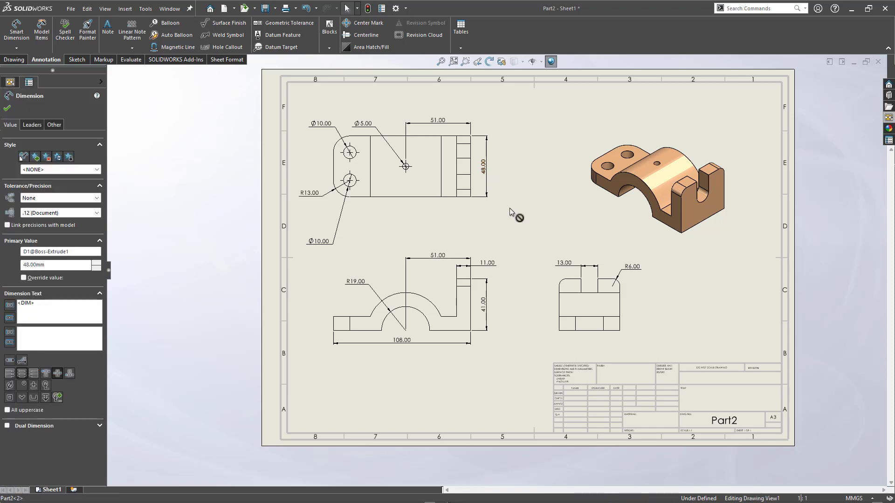
pyautogui.keyDown('ctrl'); pyautogui.moveTo(582, 331); pyautogui.dragTo(590, 342); pyautogui.keyUp('ctrl')
pyautogui.click(519, 345)
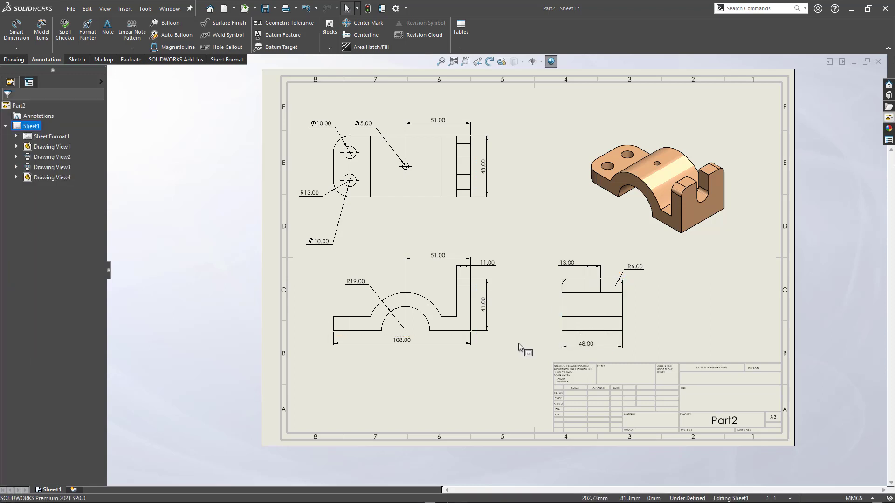
pyautogui.click(484, 313)
pyautogui.keyDown('ctrl'); pyautogui.moveTo(619, 314); pyautogui.dragTo(645, 313); pyautogui.keyUp('ctrl')
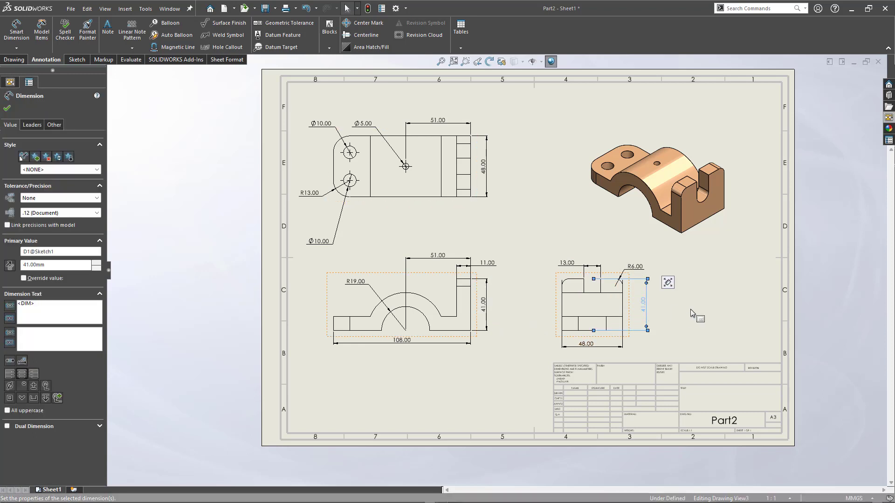
pyautogui.click(689, 309)
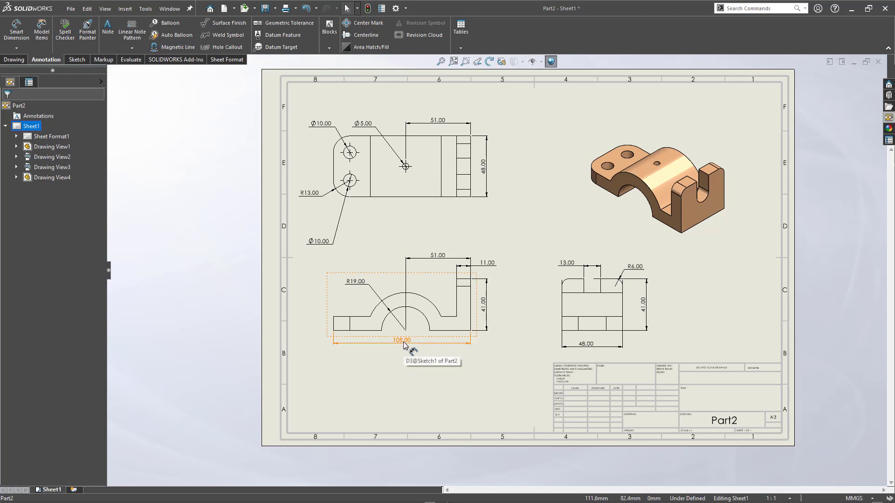
# Copy the front view's overall length dimension into the top view, placing it below the outline.
pyautogui.keyDown('shift'); pyautogui.moveTo(404, 345); pyautogui.dragTo(421, 219); pyautogui.keyUp('shift')
pyautogui.click(523, 225)
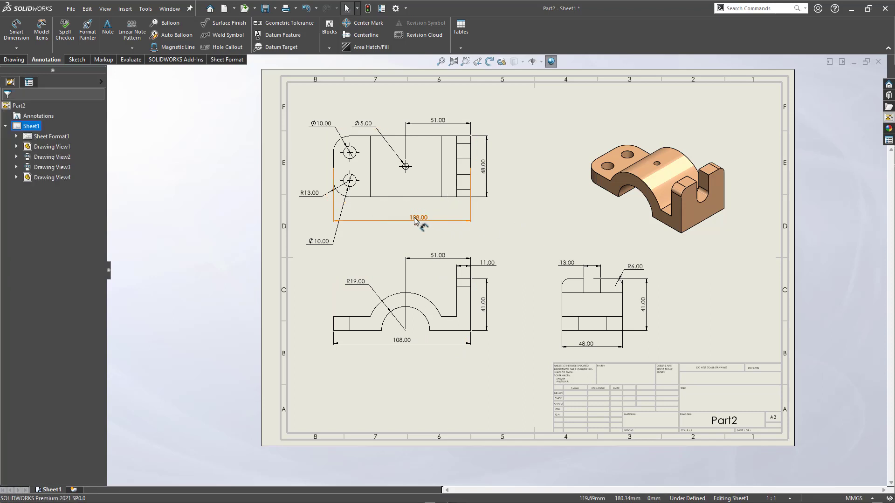
# Set the overall length dimension in the top view to 110 mm and rebuild the drawing.
pyautogui.doubleClick(417, 218)
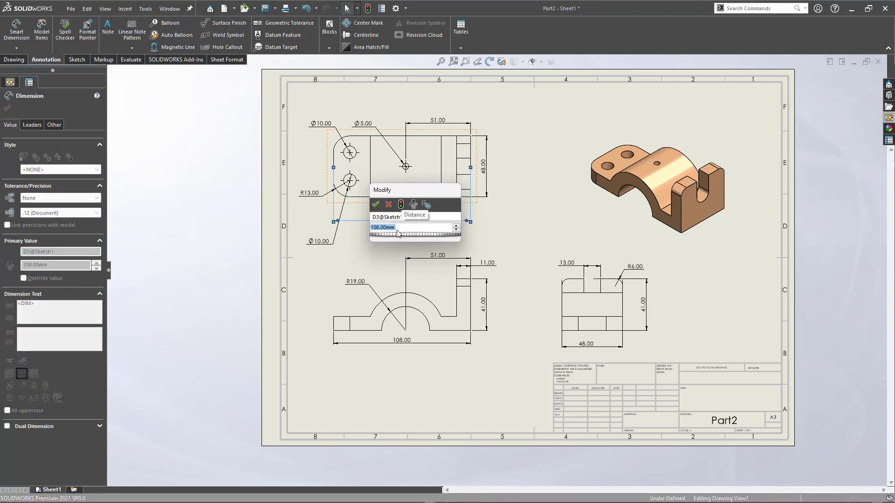
pyautogui.write('1')
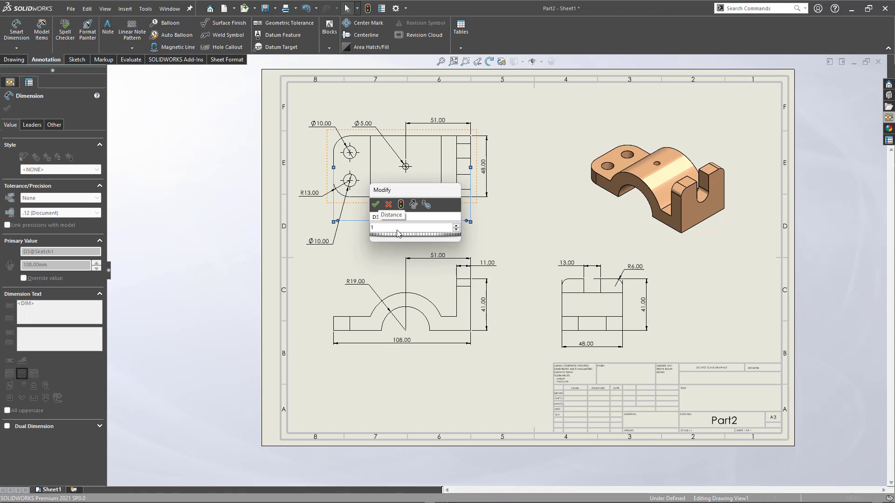
pyautogui.write('10')
pyautogui.click(375, 206)
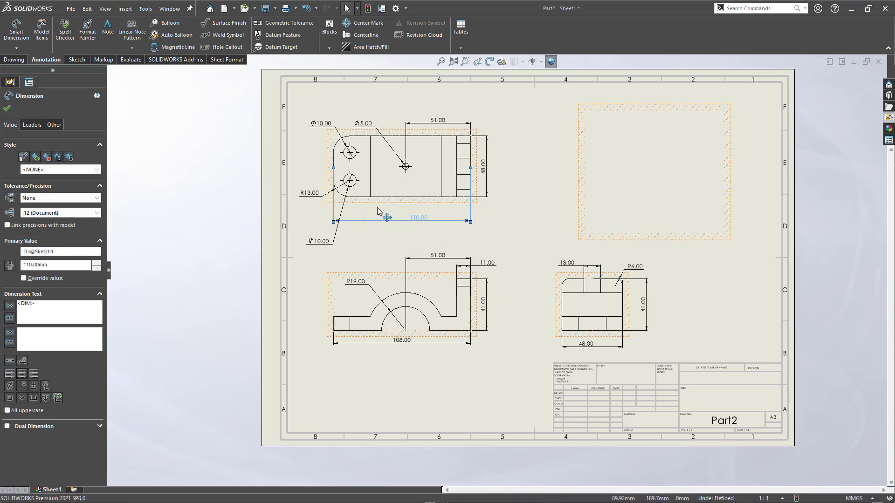
pyautogui.click(390, 234)
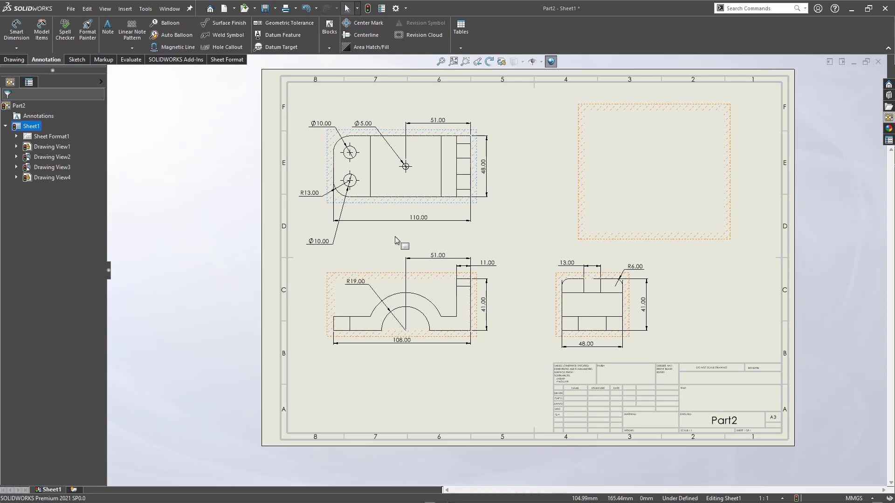
pyautogui.hotkey('ctrl', 'b')
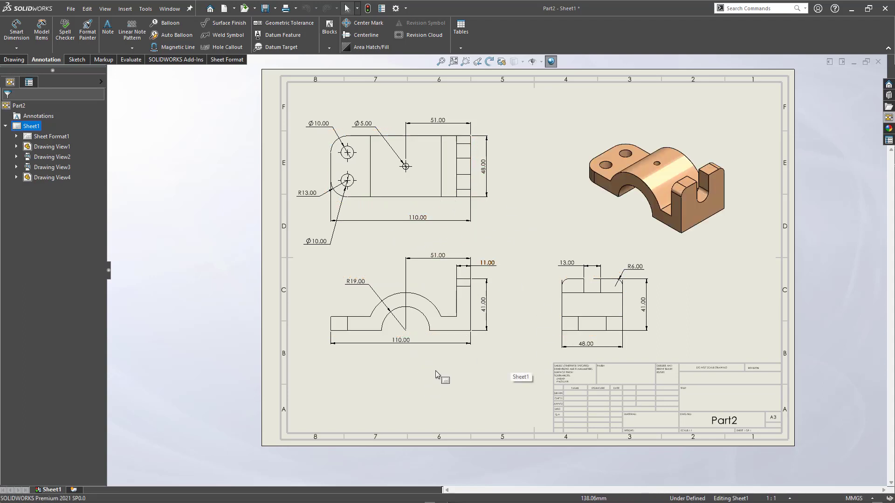
# Switch to the part model and examine the base extrusion's sketch dimensions, comparing the part with the drawing.
pyautogui.hotkey('ctrl', 'Tab')
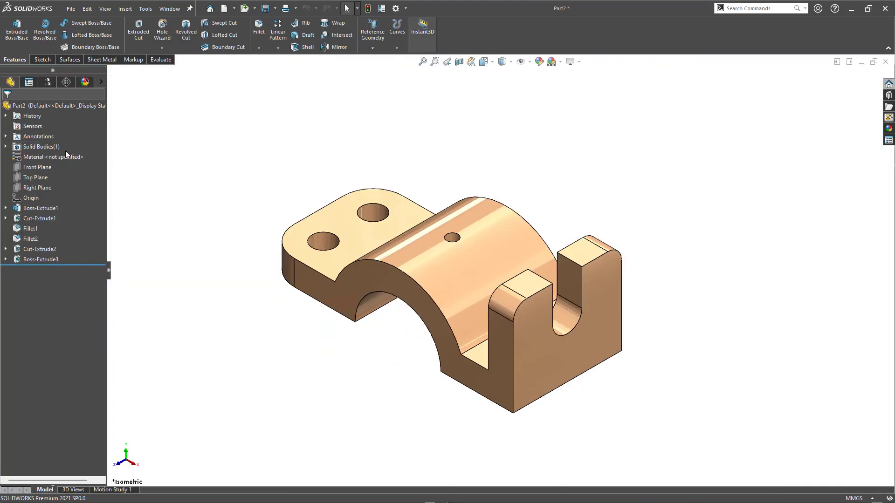
pyautogui.click(317, 264)
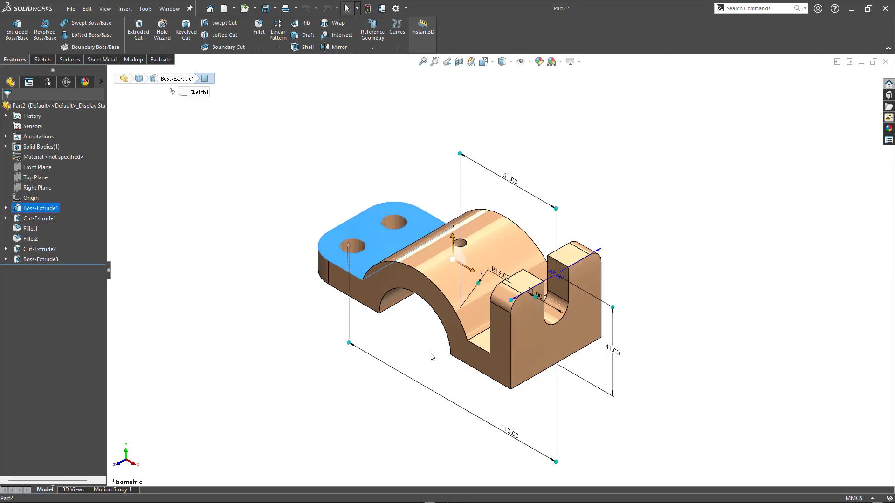
pyautogui.click(428, 446)
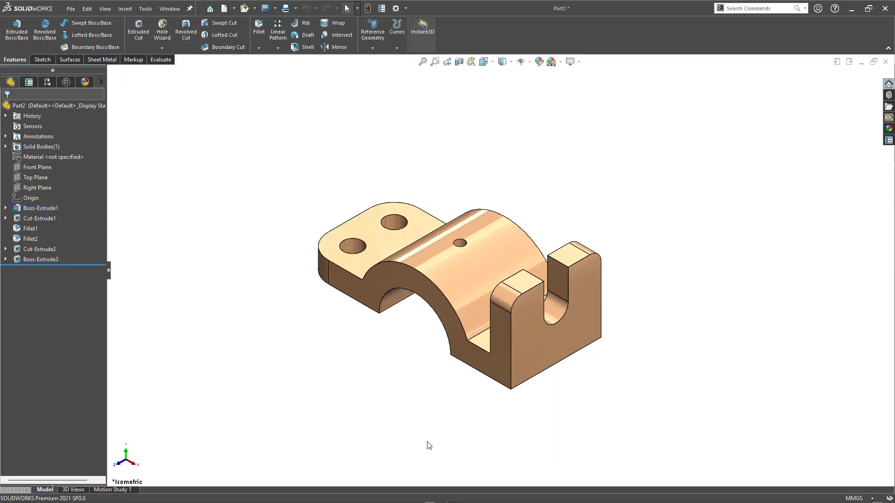
pyautogui.hotkey('ctrl', 'Tab')
pyautogui.hotkey('ctrl', 'Tab')
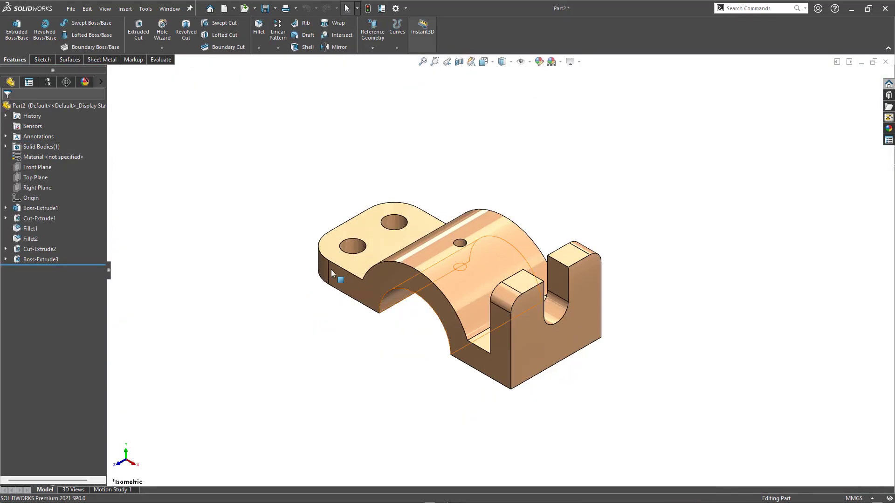
# Set the base extrusion's overall length to 107 mm in the part model and rebuild it.
pyautogui.click(374, 241)
pyautogui.doubleClick(509, 432)
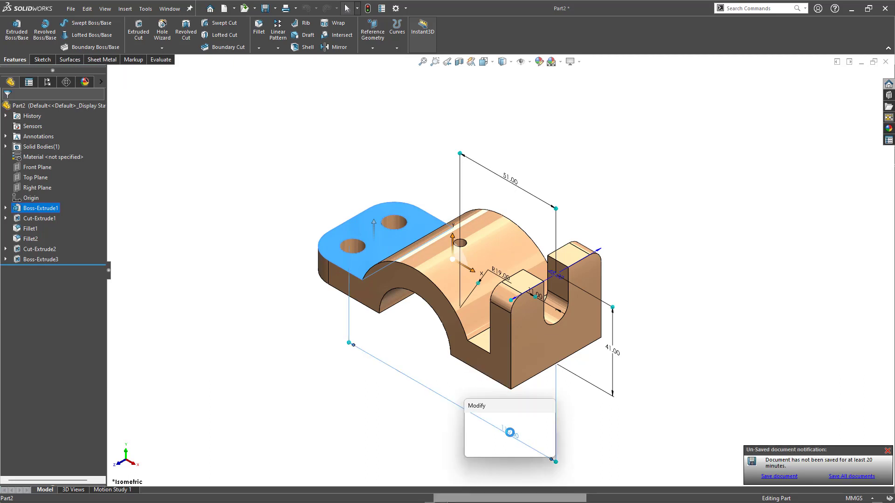
pyautogui.write('1')
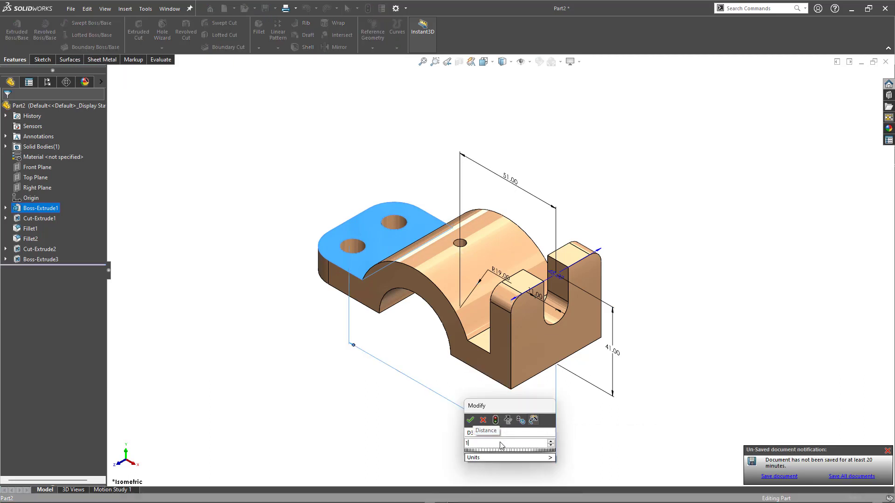
pyautogui.write('07')
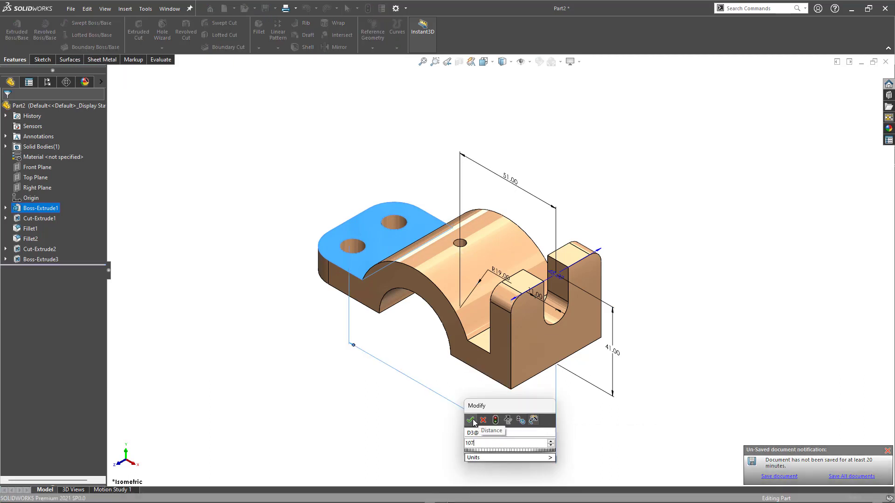
pyautogui.click(470, 420)
pyautogui.click(353, 428)
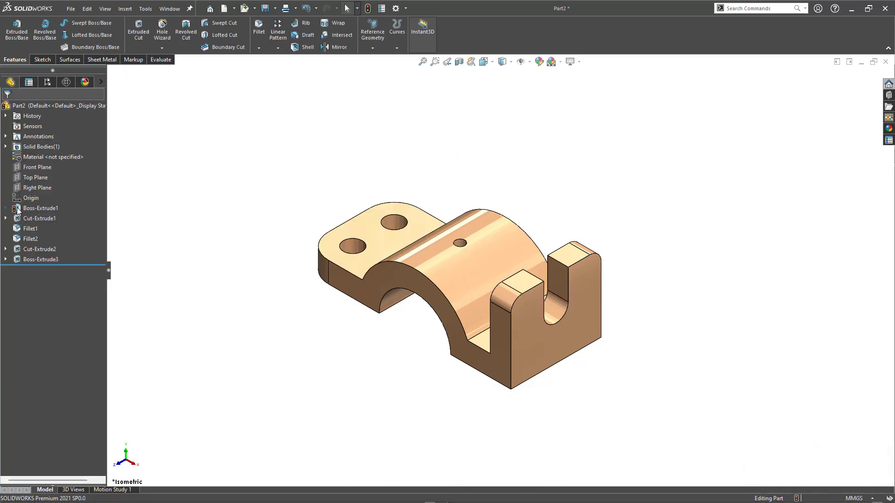
pyautogui.hotkey('ctrl', 'b')
# Return to the drawing and check the overall length in the top and front views.
pyautogui.hotkey('ctrl', 'Tab')
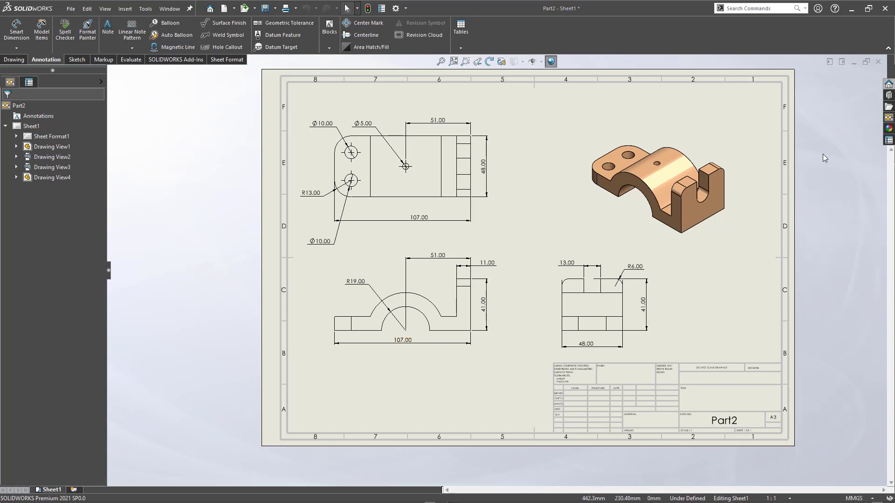
pyautogui.scroll(1, 823, 154)
pyautogui.scroll(-1, 845, 142)
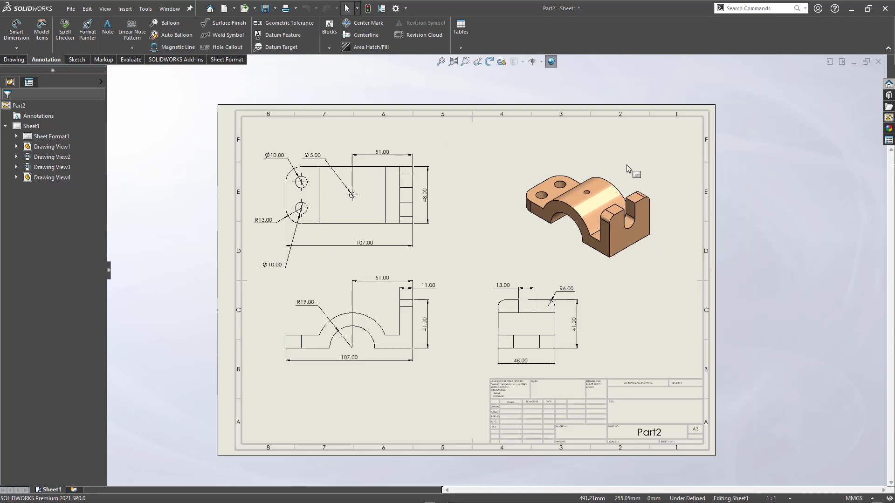
# Save the drawing together with its modified part model, keeping the file name Part2.
pyautogui.click(265, 11)
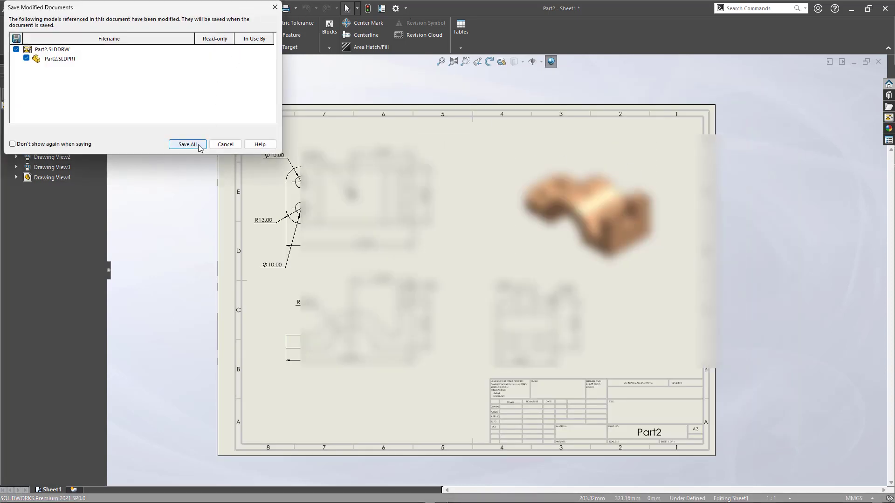
pyautogui.click(199, 146)
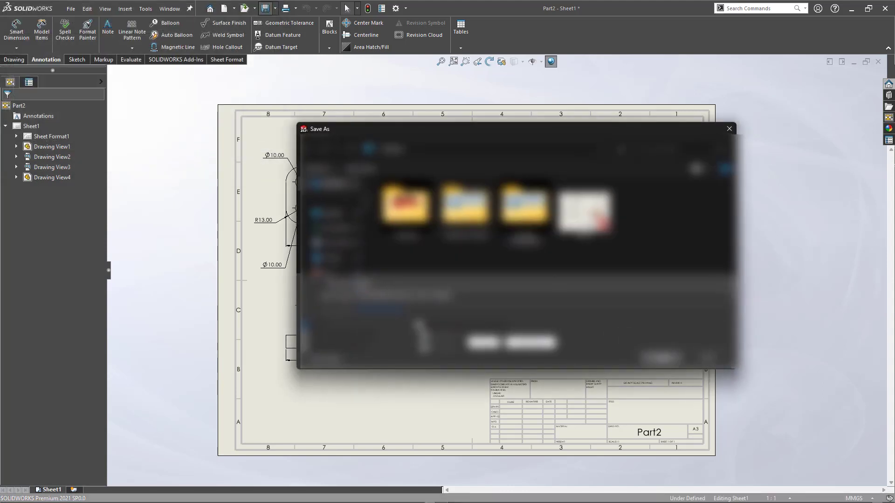
pyautogui.click(661, 359)
pyautogui.click(473, 258)
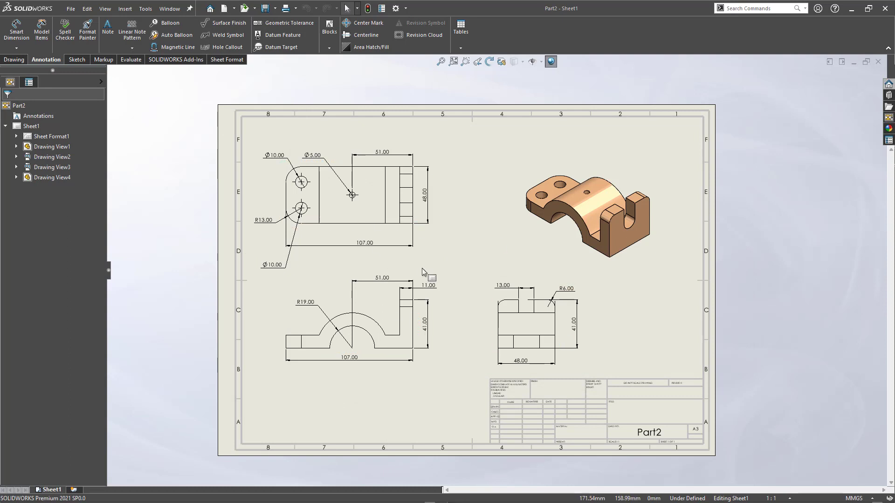
# Save a copy of the drawing sheet as an Adobe Portable Document Format (*.pdf) file named Part2.
pyautogui.click(70, 8)
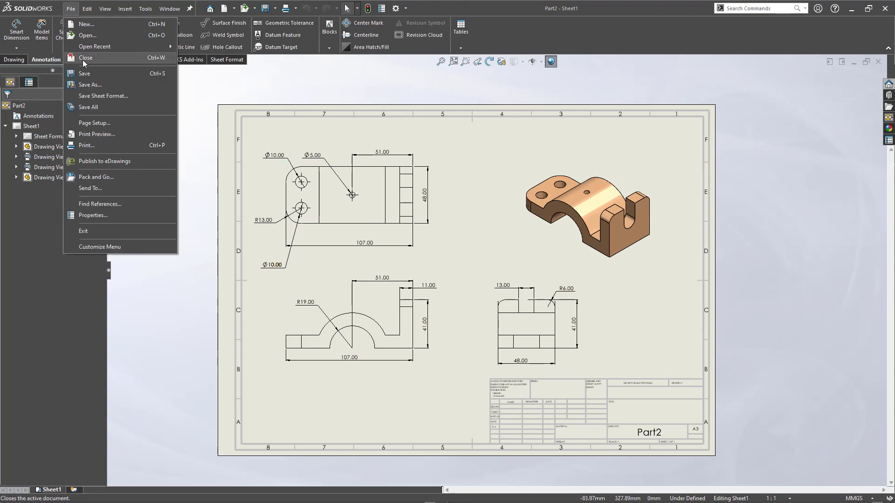
pyautogui.click(90, 84)
pyautogui.click(405, 296)
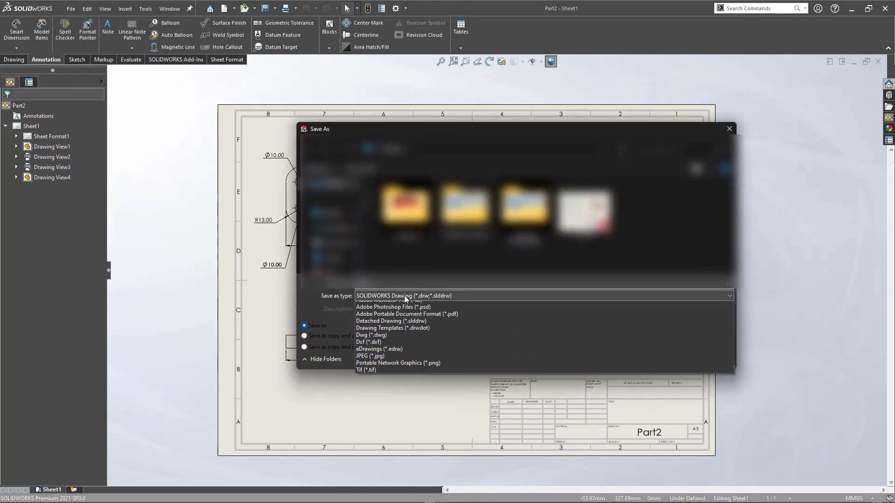
pyautogui.click(410, 325)
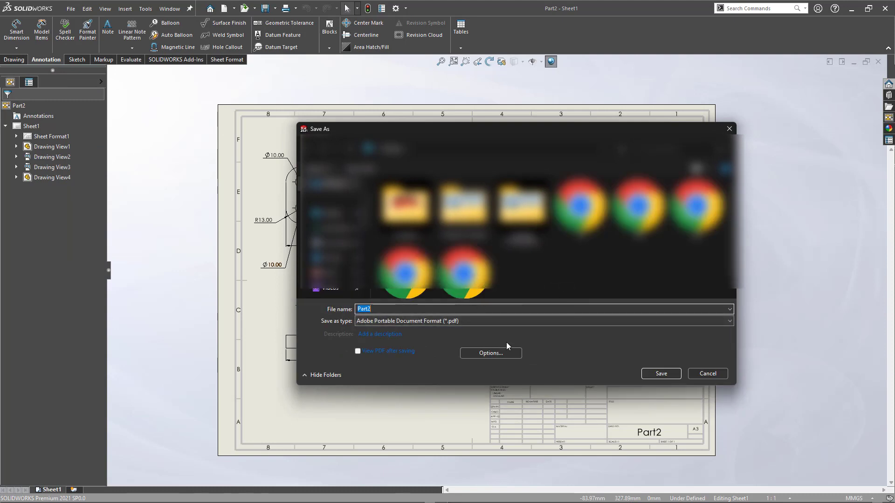
pyautogui.click(662, 376)
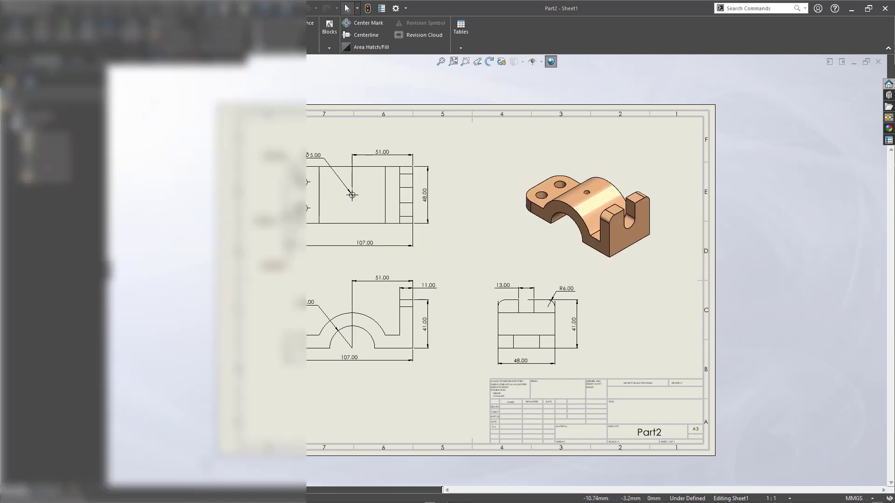
# Switch to File Explorer, open the exported PDF in the browser and view the whole drawing sheet.
pyautogui.press('super')
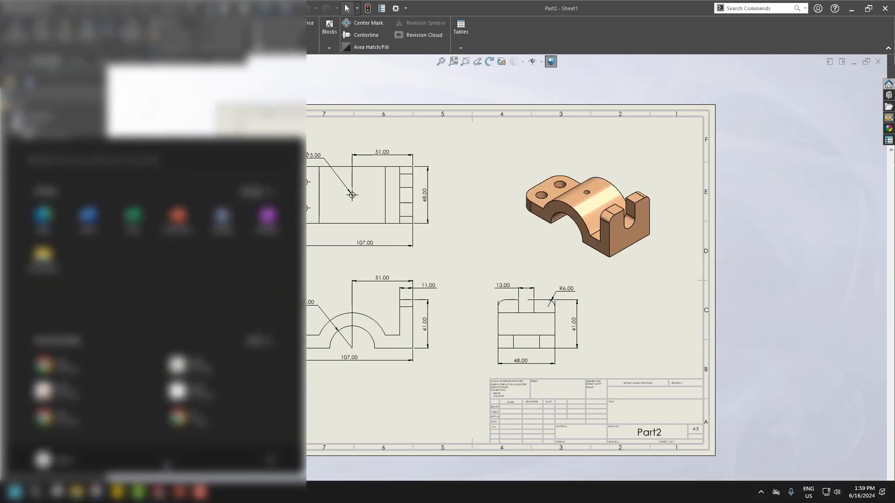
pyautogui.click(127, 454)
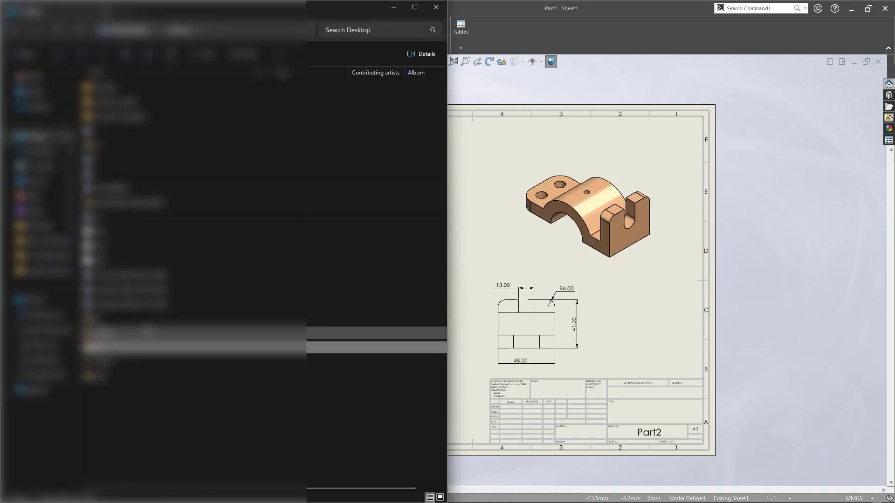
pyautogui.doubleClick(107, 375)
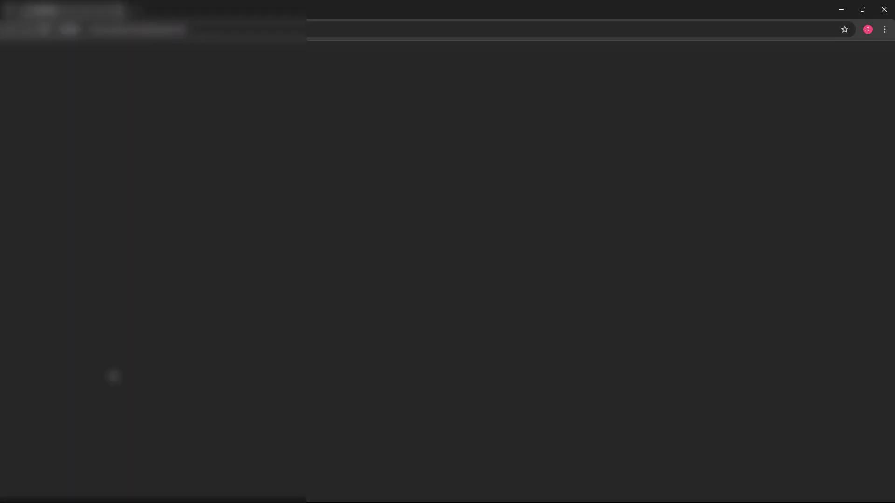
pyautogui.keyDown('ctrl'); pyautogui.scroll(-5, 464, 262); pyautogui.keyUp('ctrl')
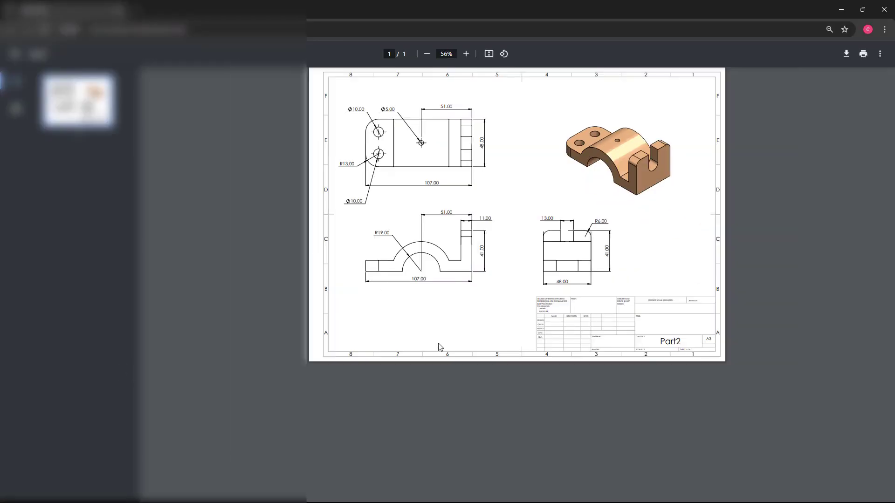